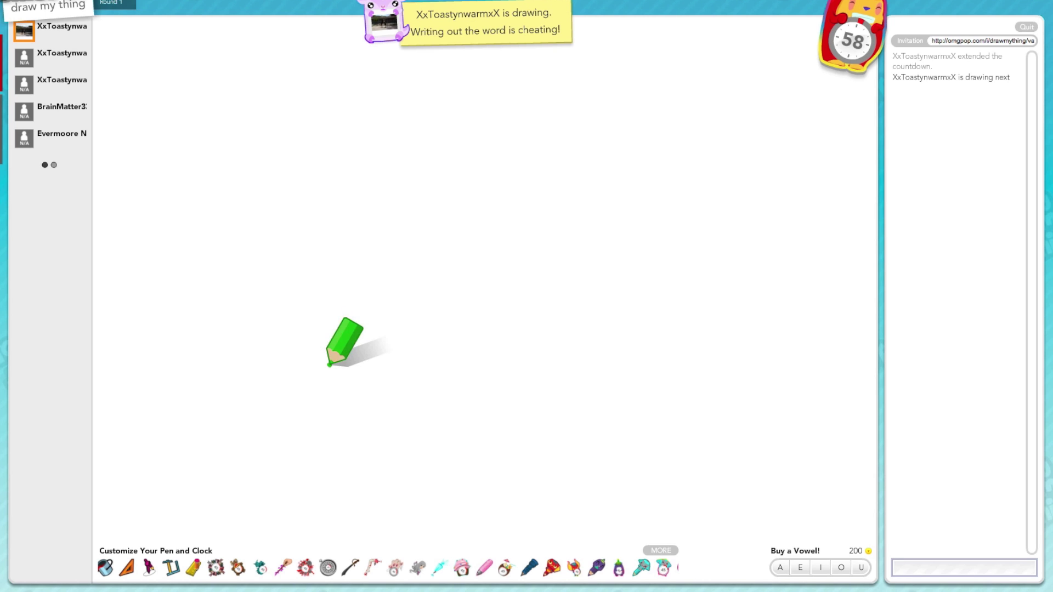
Step: Guess 'tent' for the green camping drawing and send a follow-up chat message
mouse_move(329, 362)
mouse_down()
mouse_move(559, 362)
mouse_move(518, 183)
mouse_move(292, 366)
mouse_move(370, 364)
mouse_move(466, 265)
mouse_move(523, 304)
mouse_up()
drag(523, 303, 512, 360)
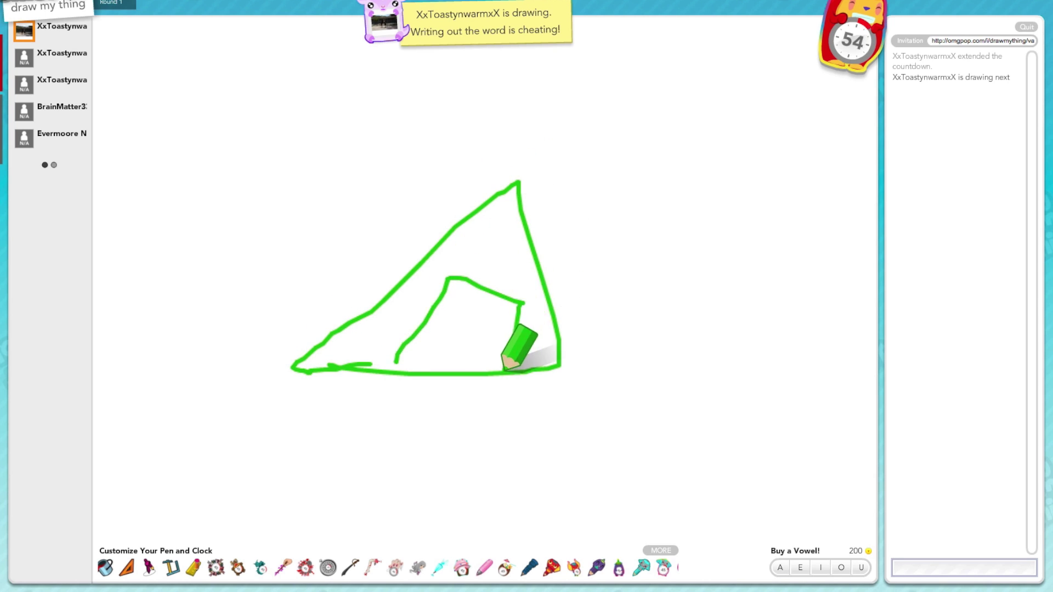
text(fent)
key(Return)
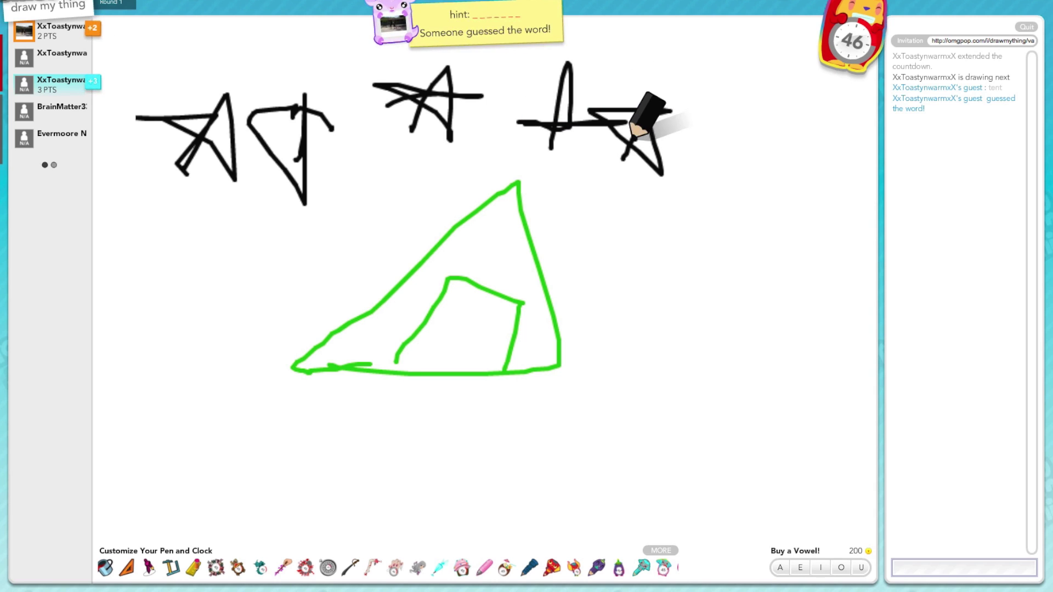
text(my c)
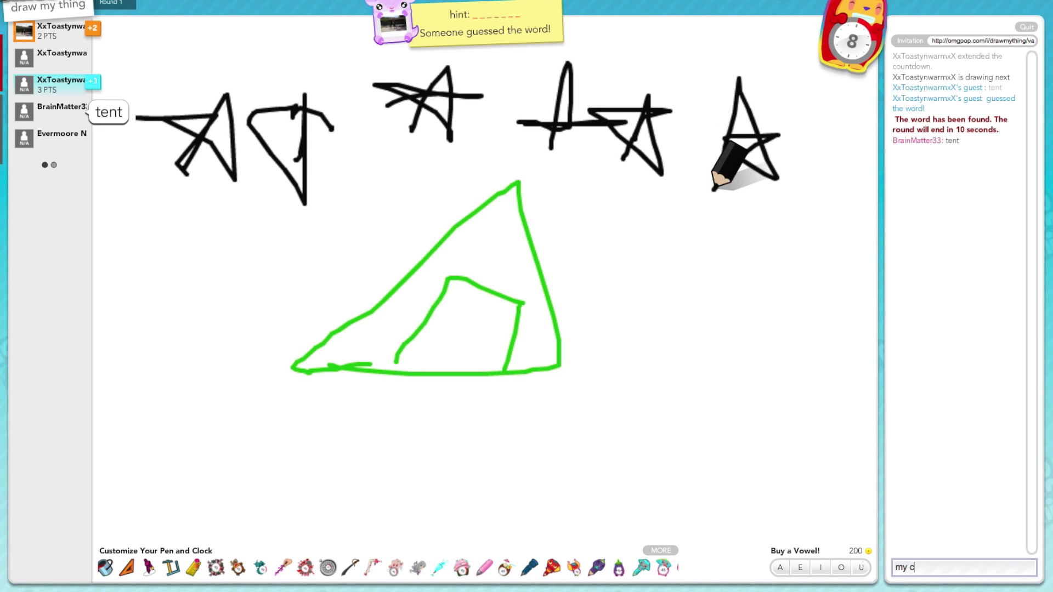
text(rap)
key(Return)
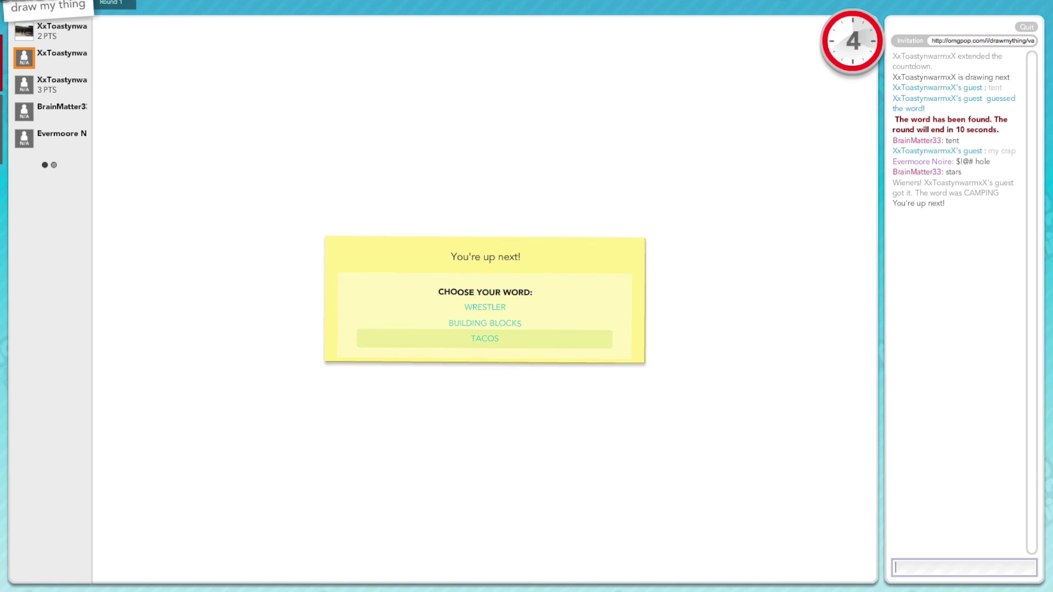
Step: Choose TACOS and draw a tan taco shell with green lettuce and red tomatoes
click(485, 339)
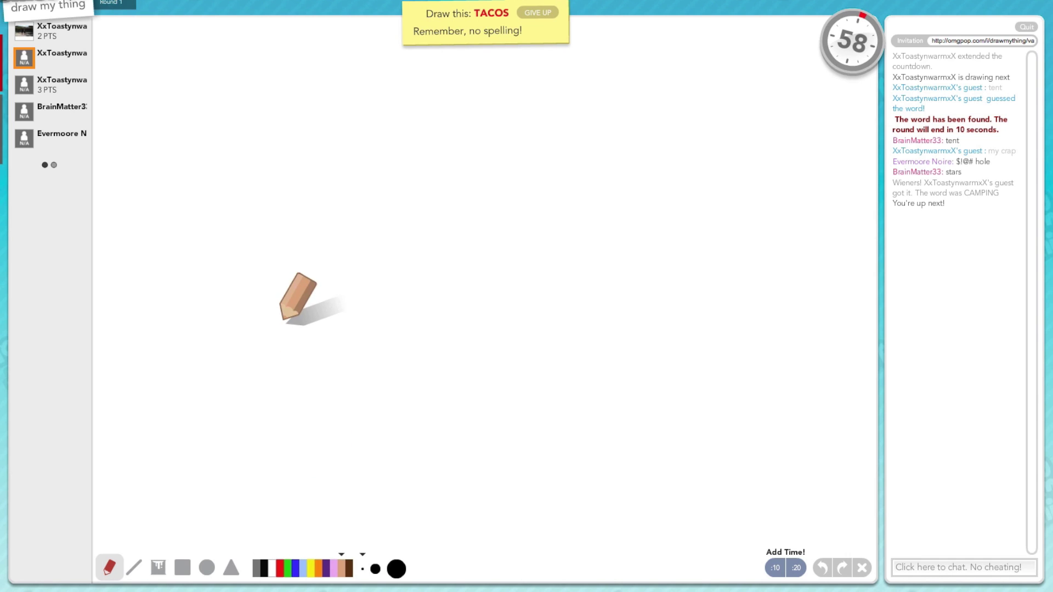
mouse_move(271, 334)
mouse_down()
mouse_move(463, 251)
mouse_move(577, 272)
mouse_move(562, 321)
mouse_move(278, 331)
mouse_move(266, 317)
mouse_move(305, 264)
mouse_move(427, 234)
mouse_move(567, 247)
mouse_move(574, 280)
mouse_move(561, 321)
mouse_up()
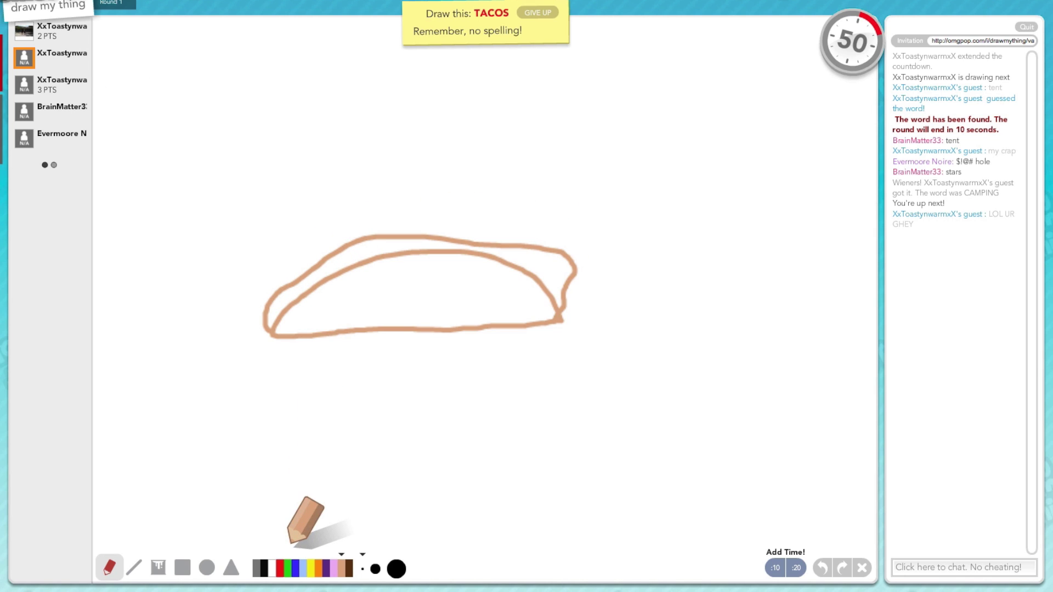
click(287, 568)
mouse_move(317, 311)
mouse_down()
mouse_move(280, 306)
mouse_move(321, 272)
mouse_move(395, 251)
mouse_move(495, 247)
mouse_move(543, 263)
mouse_move(553, 281)
mouse_up()
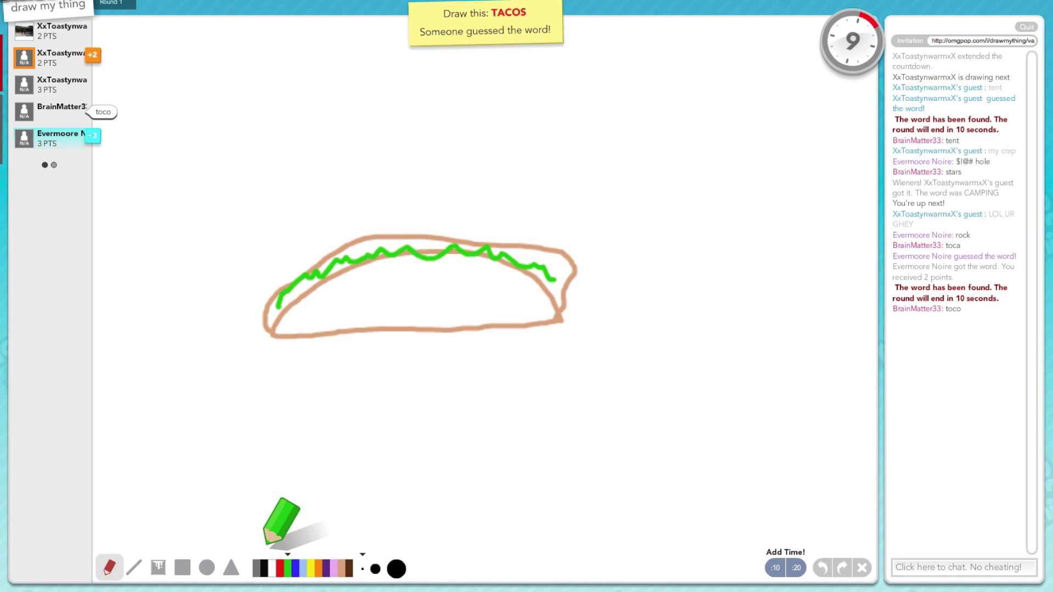
mouse_move(326, 284)
mouse_down()
mouse_move(306, 271)
mouse_move(394, 226)
mouse_move(448, 239)
mouse_move(442, 226)
mouse_move(494, 248)
mouse_move(520, 243)
mouse_up()
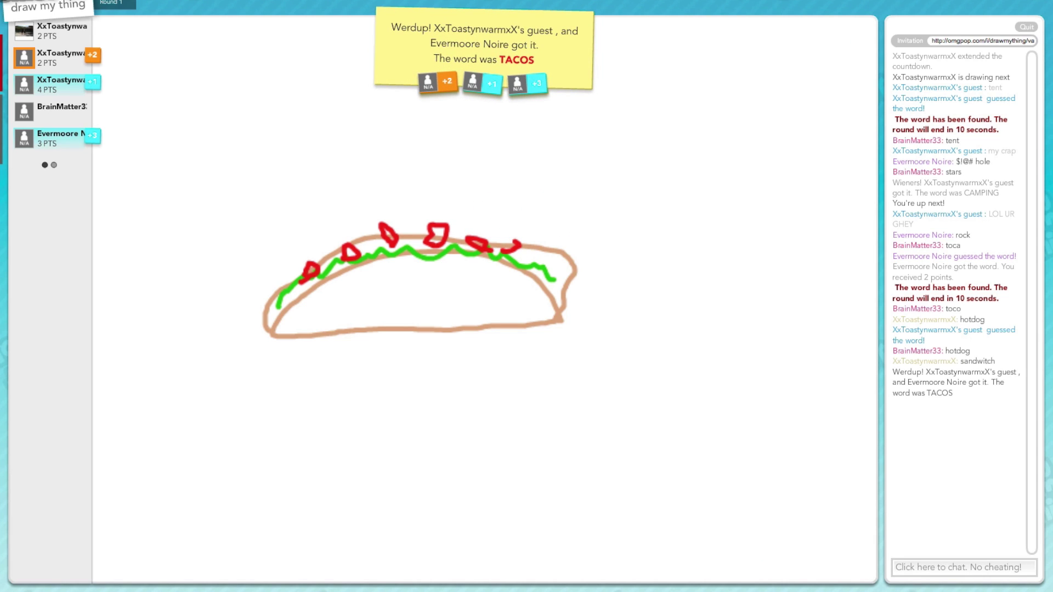
click(963, 566)
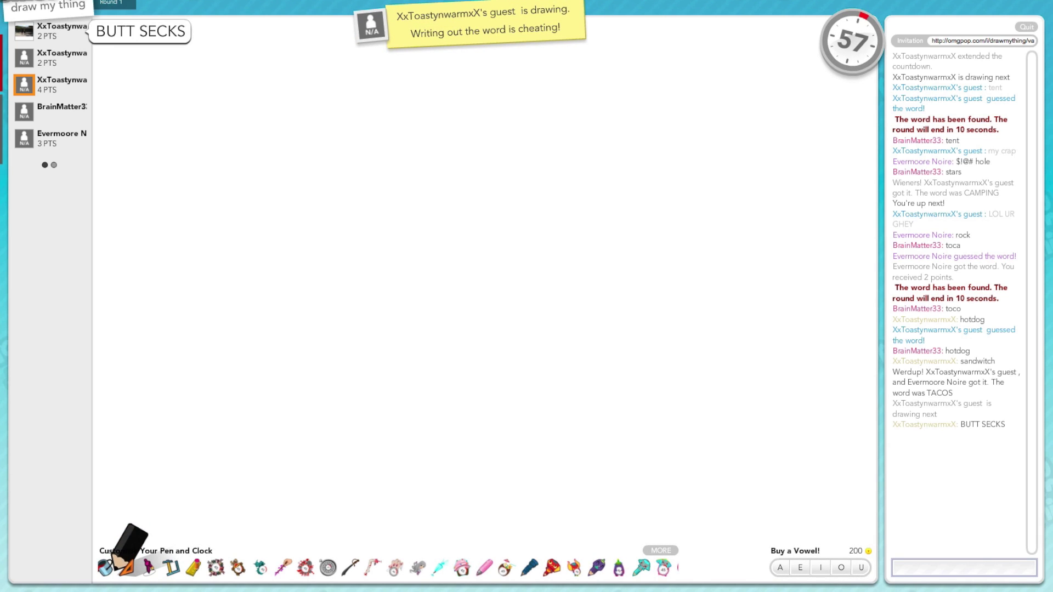
Step: Send a first chat guess for the black drawing
mouse_move(661, 159)
mouse_down()
mouse_move(379, 255)
mouse_move(249, 375)
mouse_move(284, 385)
mouse_move(267, 382)
mouse_move(259, 396)
mouse_move(280, 387)
mouse_move(251, 411)
mouse_move(332, 396)
mouse_up()
drag(243, 352, 231, 412)
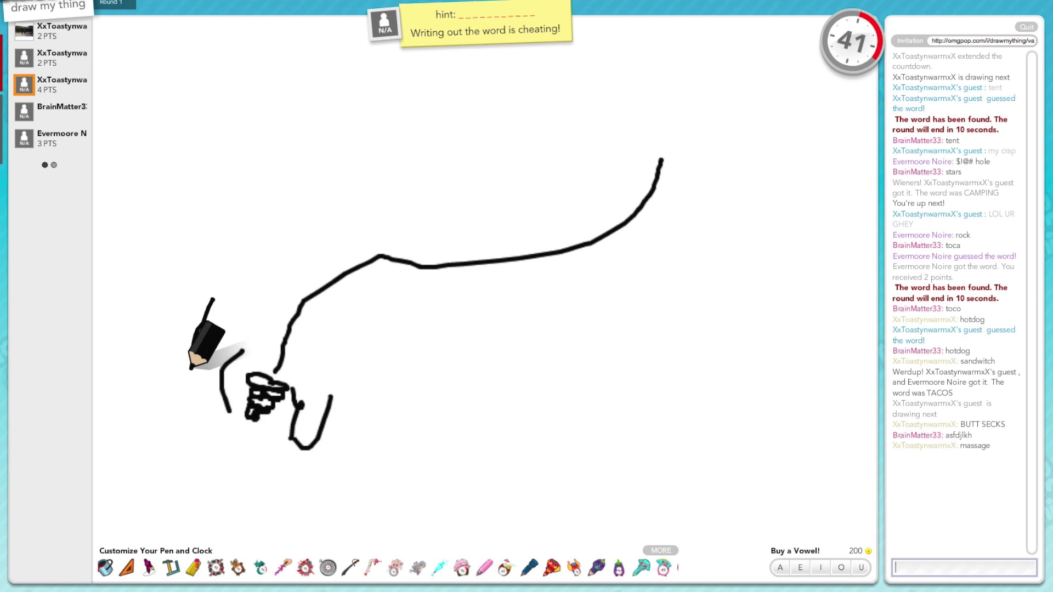
drag(213, 301, 192, 527)
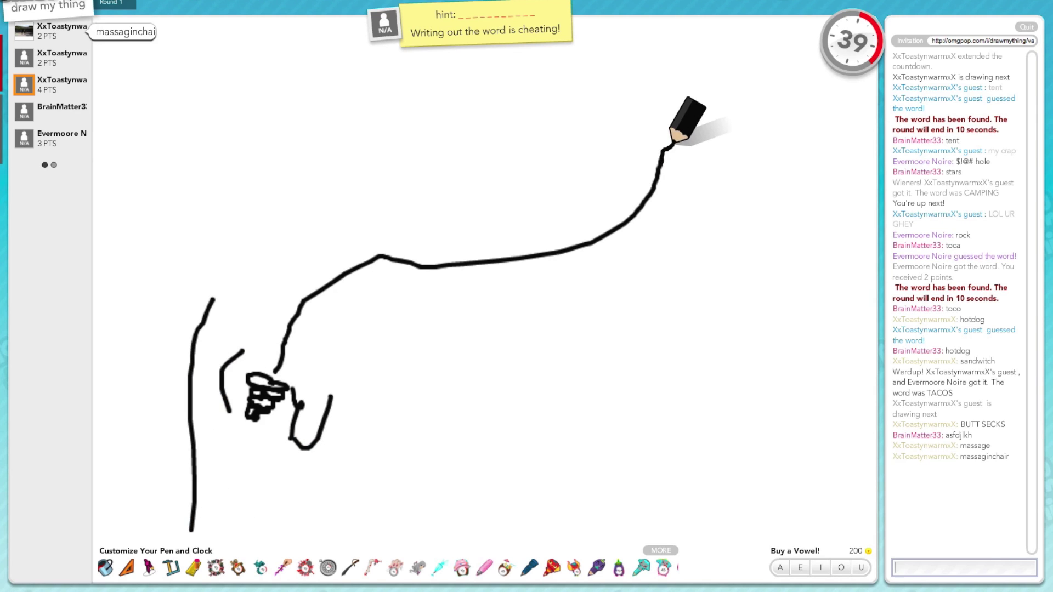
drag(660, 156, 668, 123)
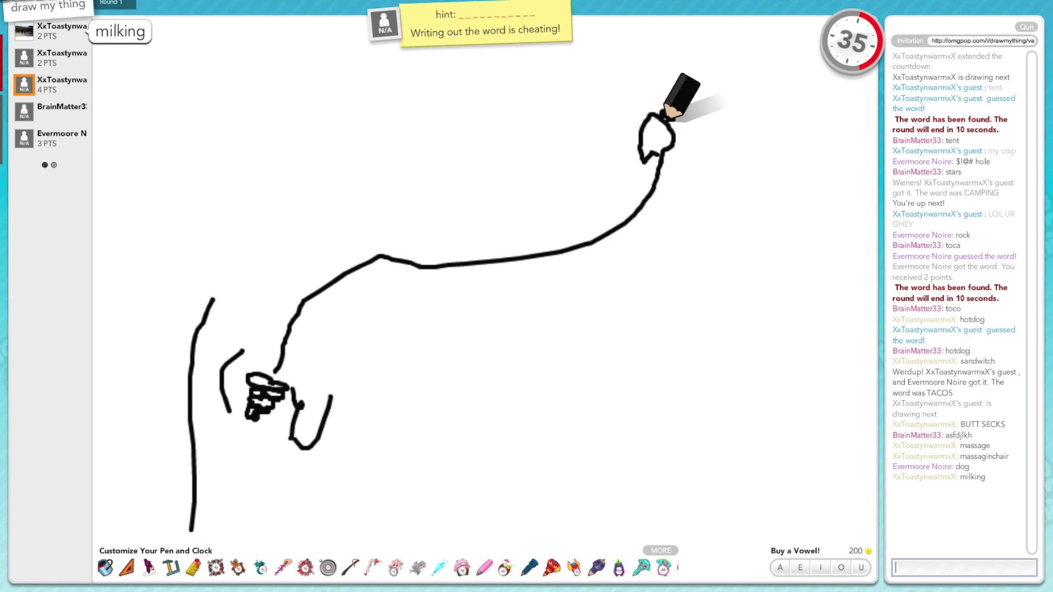
drag(663, 116, 710, 92)
text(r mom)
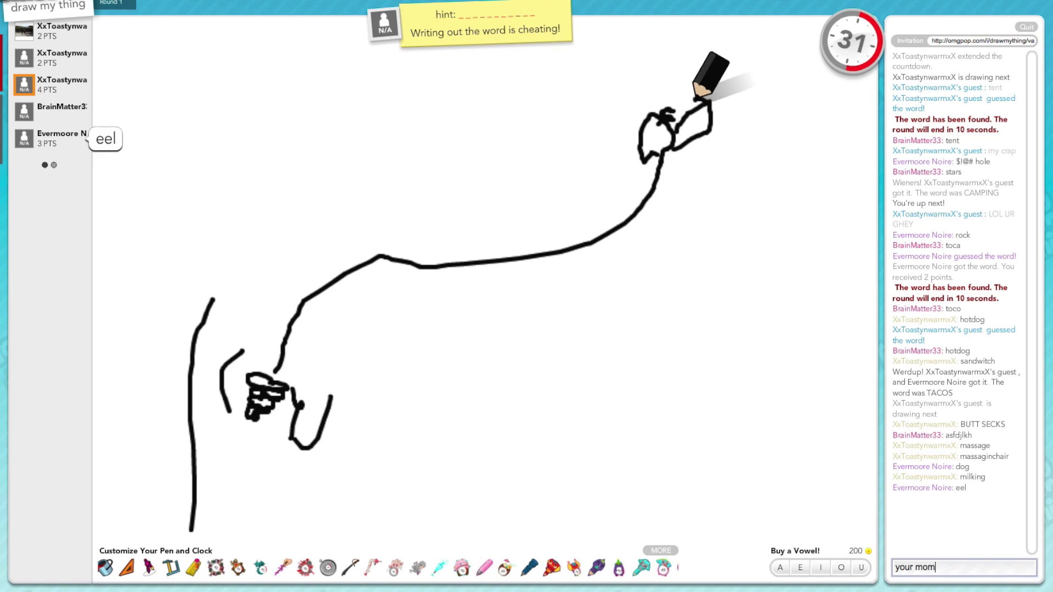
key(Return)
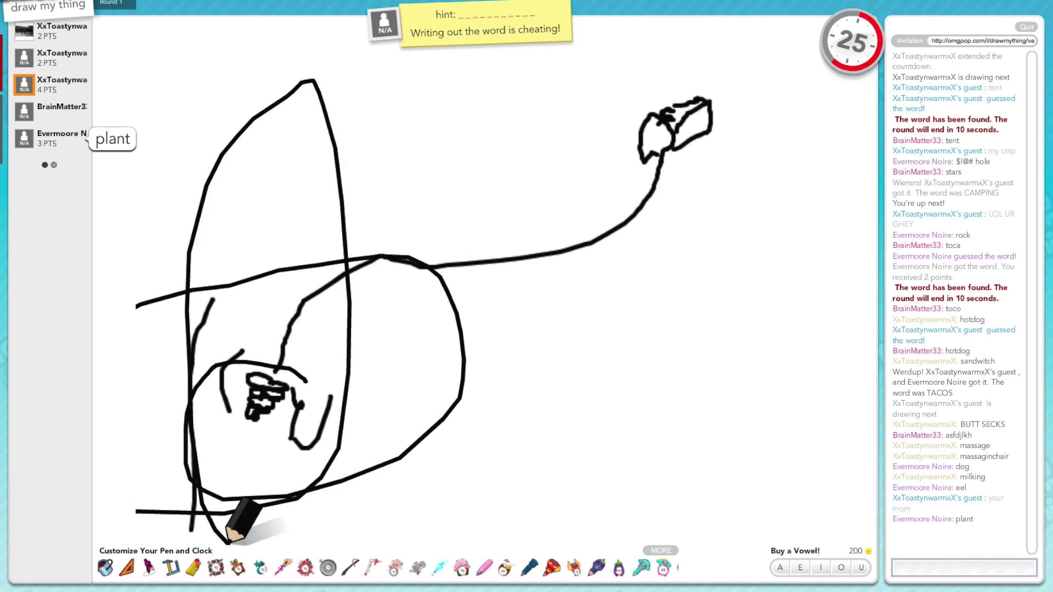
text(my bu)
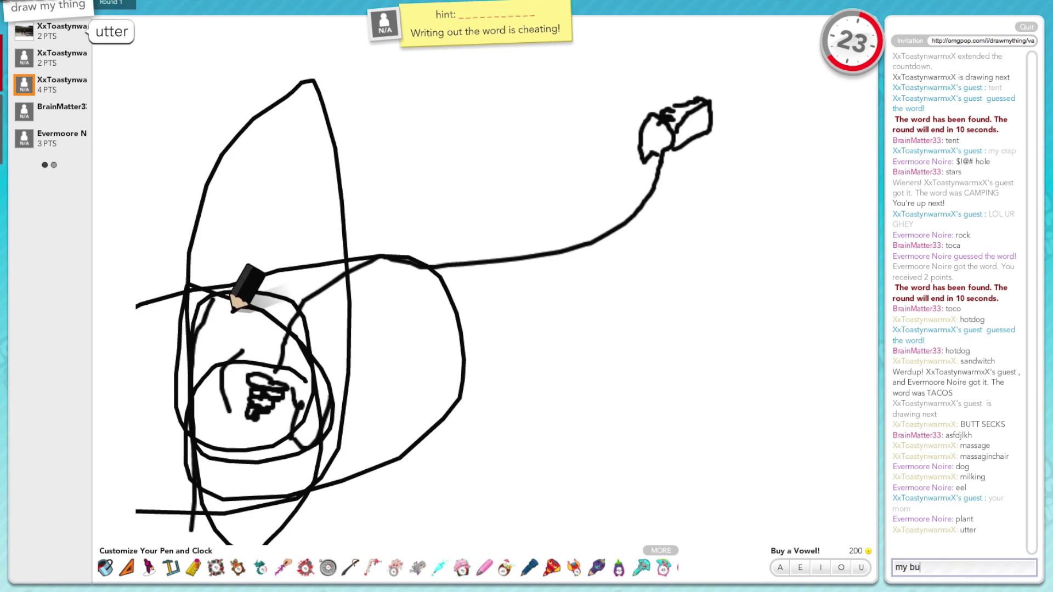
text(tthol)
Step: Fix a typo, resend the corrected message, and guess 'rattle'
key(BackSpace)
key(BackSpace)
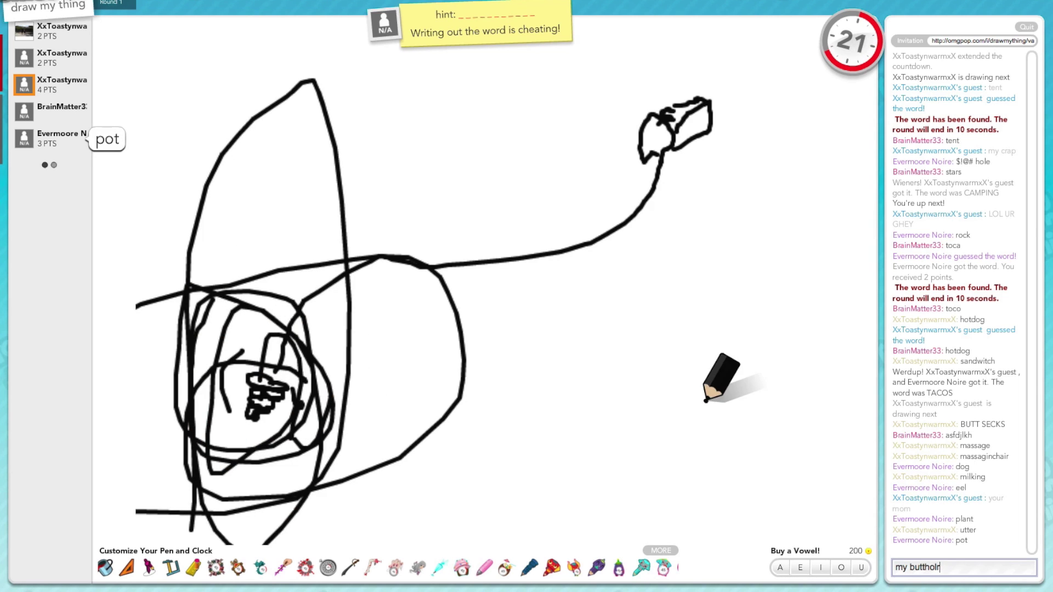
text(e)
key(Return)
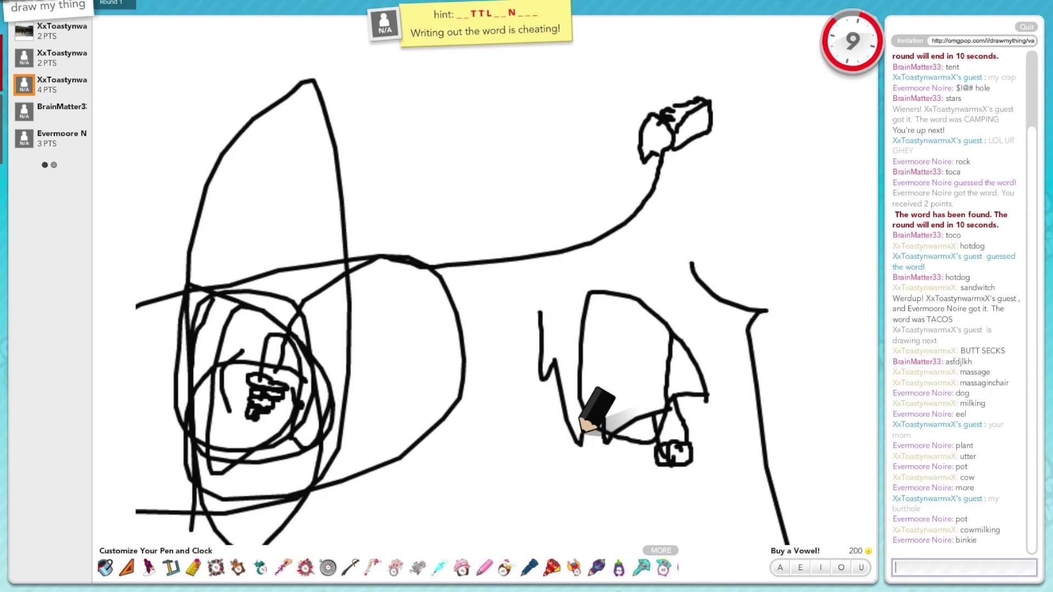
text(rattle)
key(Return)
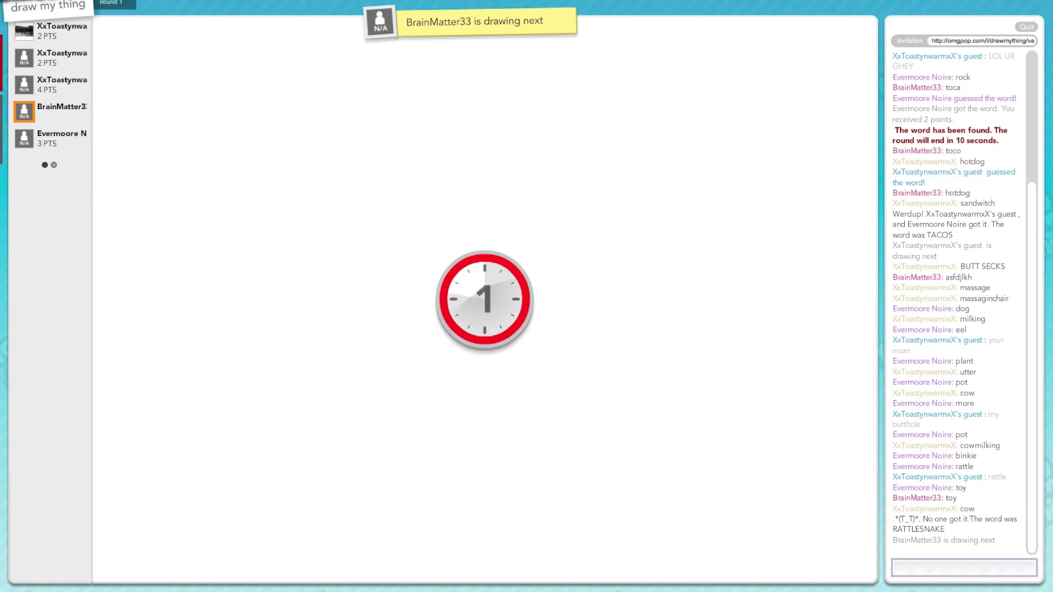
Step: Follow the grey sailboat drawing, guessing 'boat' and 'sail' until SAILBOAT is revealed
drag(137, 378, 835, 374)
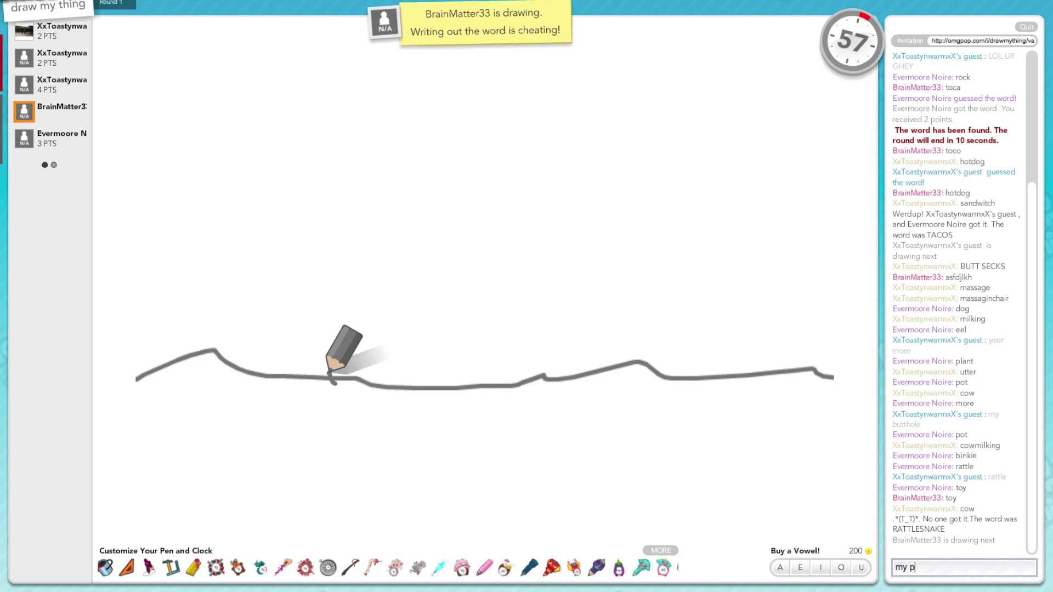
mouse_move(336, 383)
mouse_down()
mouse_move(374, 339)
mouse_move(702, 336)
mouse_move(691, 374)
mouse_up()
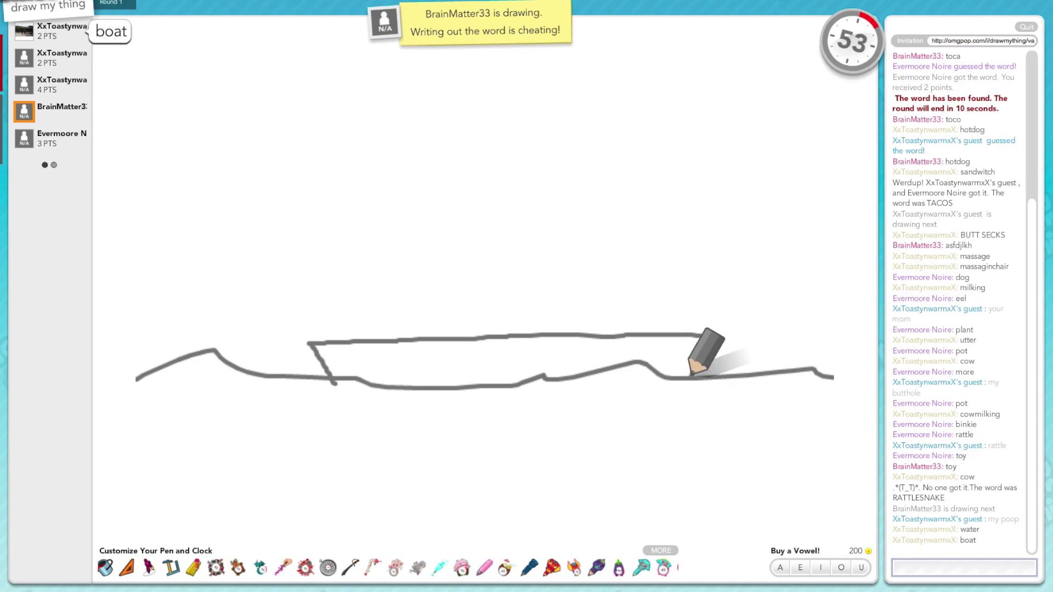
mouse_move(502, 336)
mouse_down()
mouse_move(486, 163)
mouse_move(514, 177)
mouse_move(608, 275)
mouse_move(504, 286)
mouse_up()
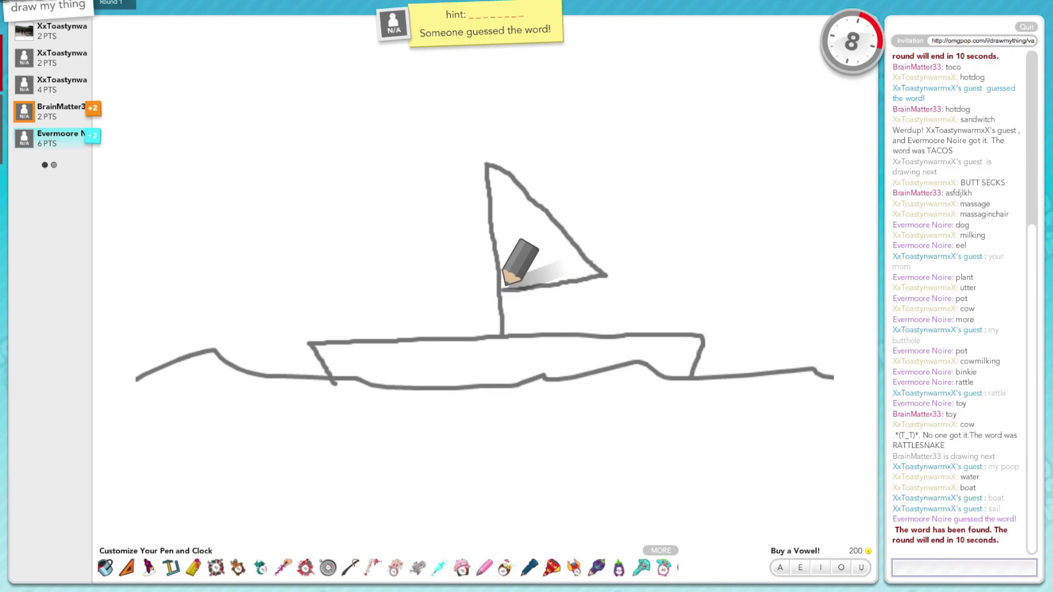
drag(336, 191, 339, 250)
drag(376, 174, 377, 259)
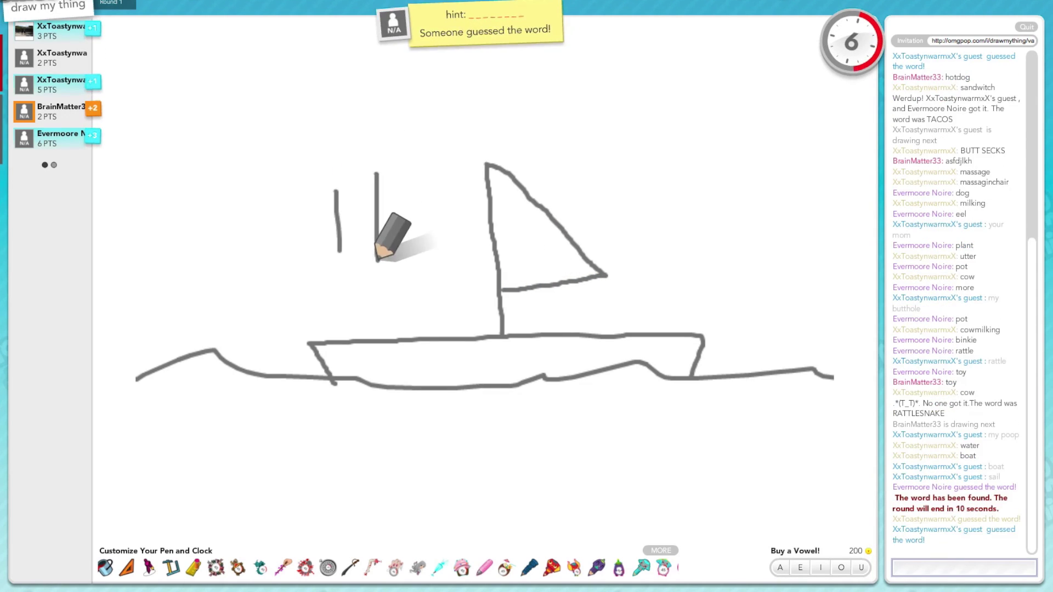
mouse_move(296, 263)
mouse_down()
mouse_move(362, 341)
mouse_move(444, 324)
mouse_up()
drag(325, 115, 297, 202)
drag(298, 202, 494, 398)
drag(493, 400, 654, 399)
mouse_move(654, 399)
mouse_down()
mouse_move(831, 279)
mouse_move(140, 304)
mouse_up()
mouse_move(141, 305)
mouse_down()
mouse_move(749, 24)
mouse_move(395, 301)
mouse_up()
drag(396, 301, 831, 284)
drag(633, 25, 194, 539)
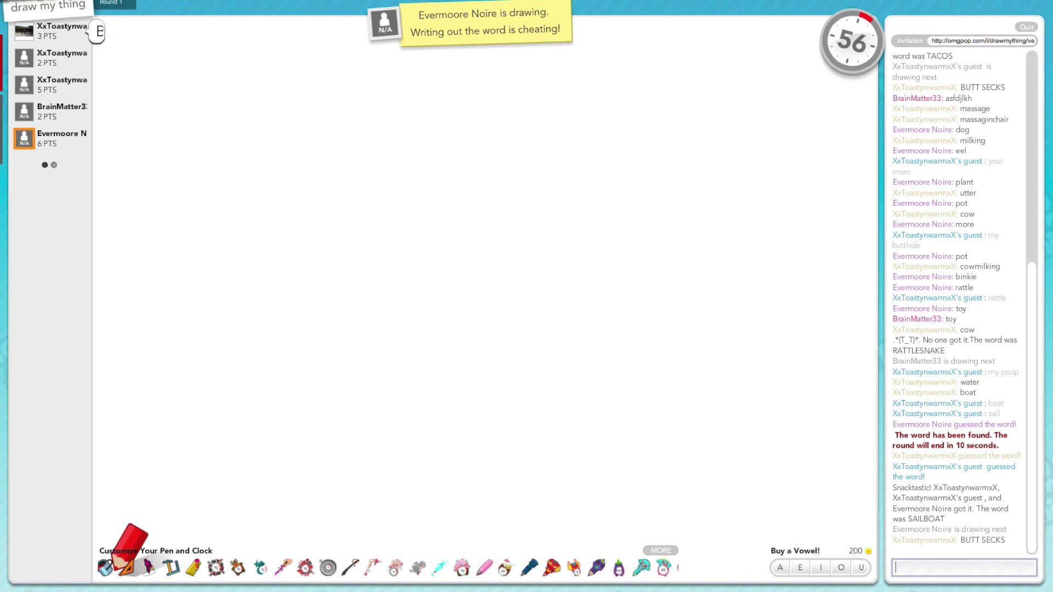
Step: Guess 'bandana' for the red drawing to score points
mouse_move(261, 144)
mouse_down()
mouse_move(309, 177)
mouse_move(576, 169)
mouse_move(582, 212)
mouse_move(368, 428)
mouse_move(265, 148)
mouse_up()
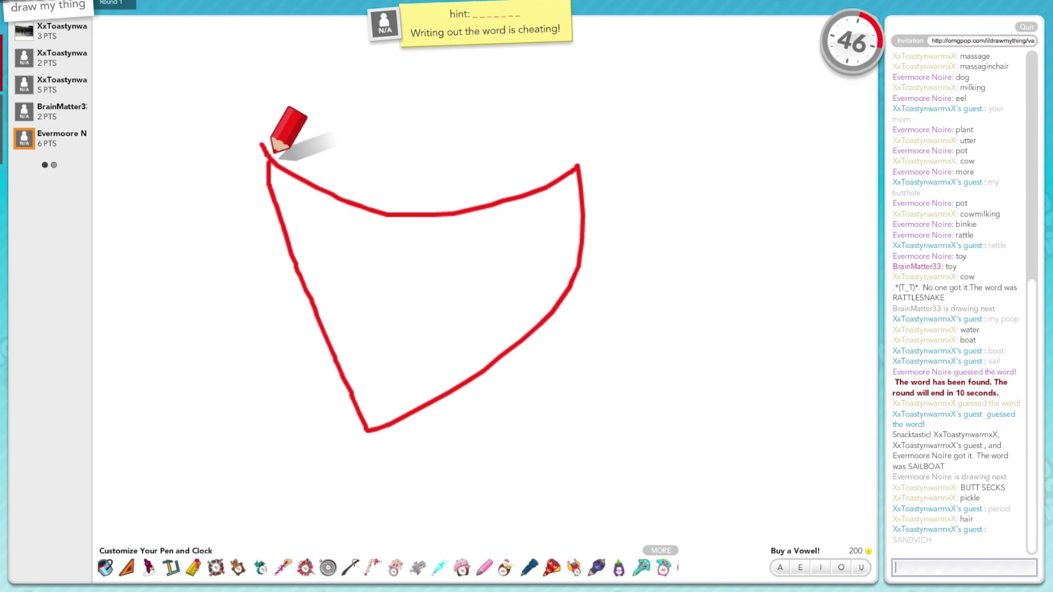
text(bandan)
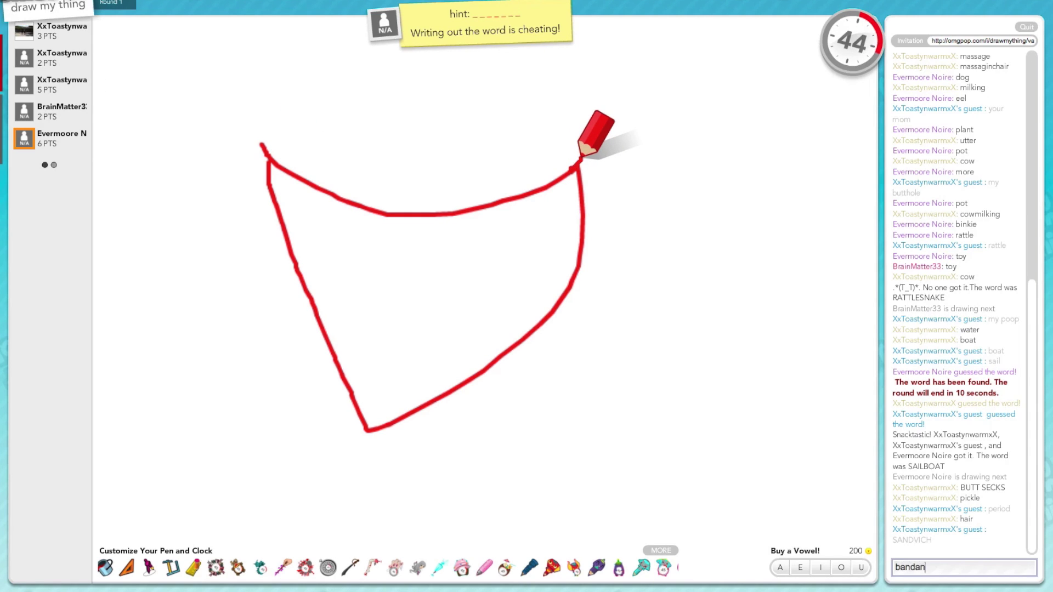
text(a)
key(Return)
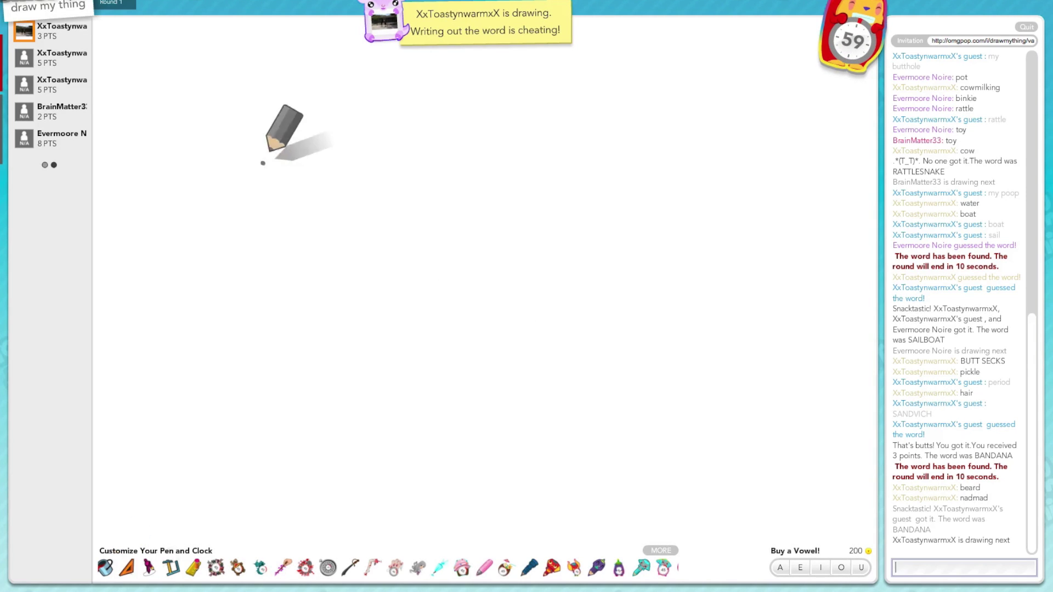
Step: Guess 'envelope' for the other player's drawing, then receive GRILL as your word
drag(262, 162, 138, 423)
drag(137, 377, 309, 165)
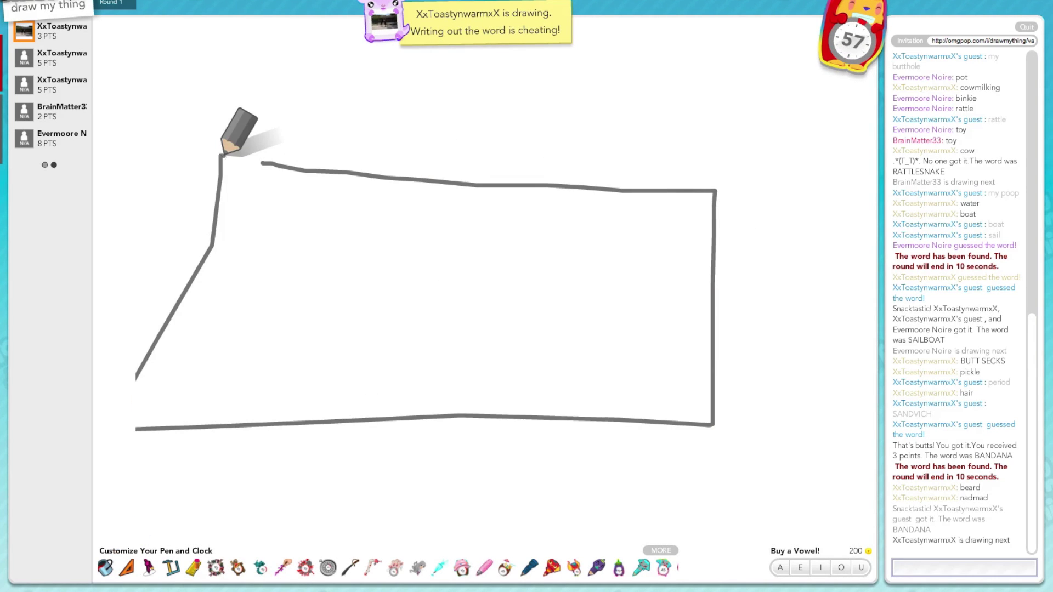
mouse_move(224, 171)
mouse_down()
mouse_move(397, 280)
mouse_move(744, 191)
mouse_up()
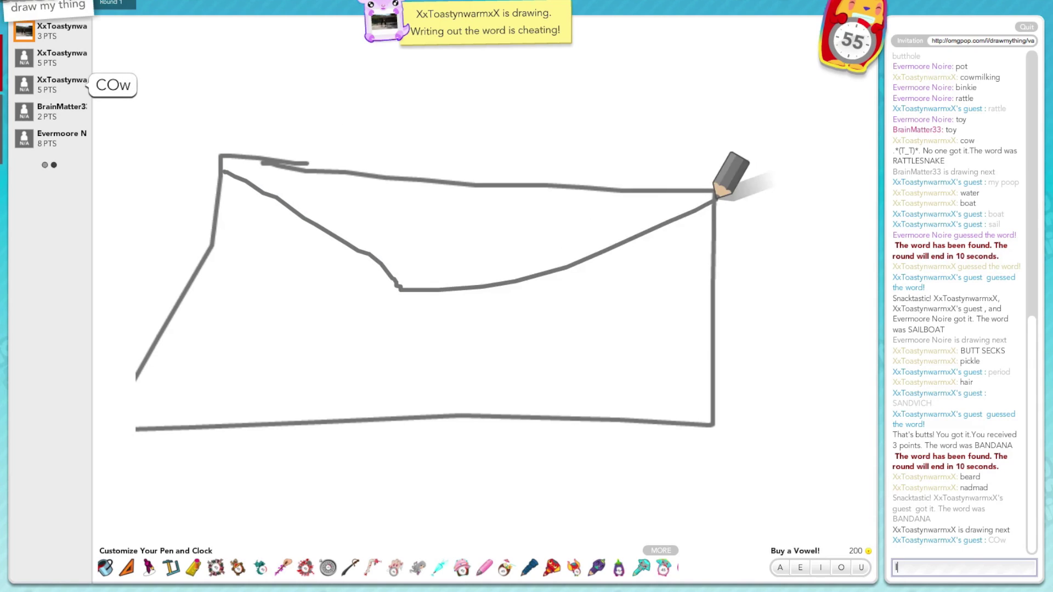
drag(423, 270, 360, 243)
text(env)
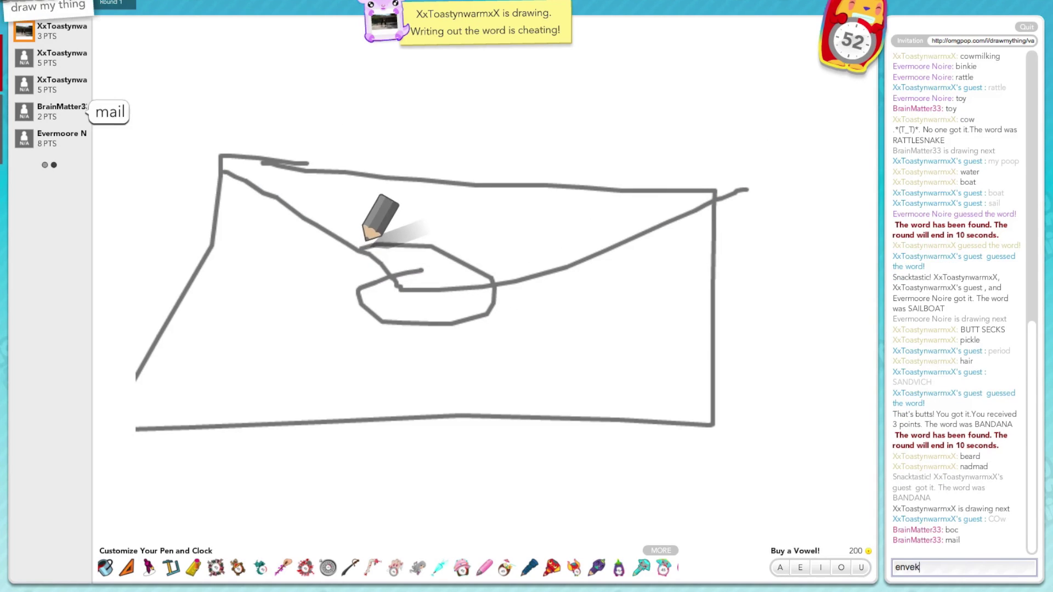
text(ek)
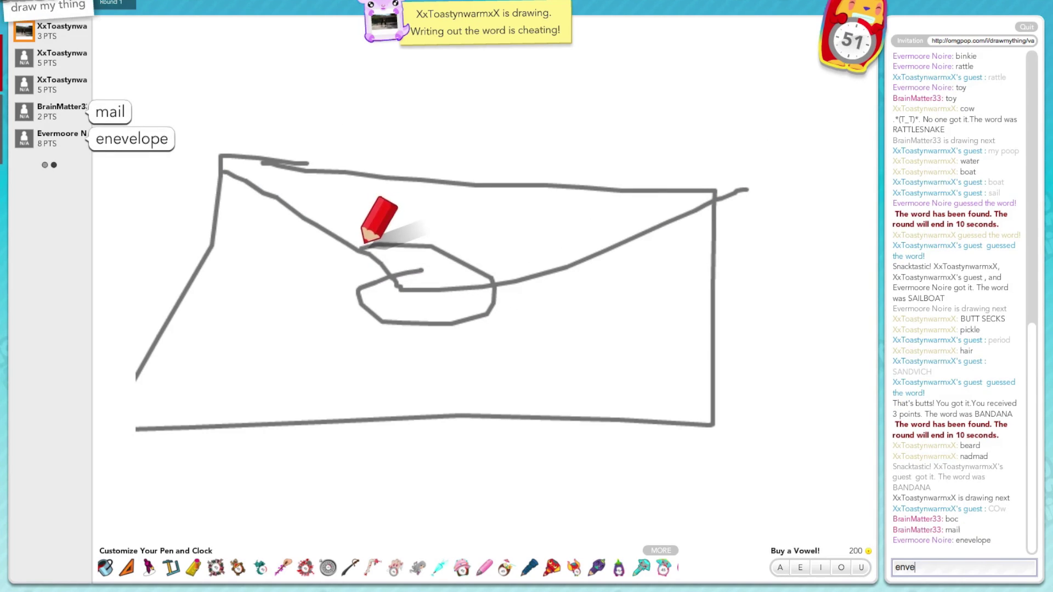
text(l)
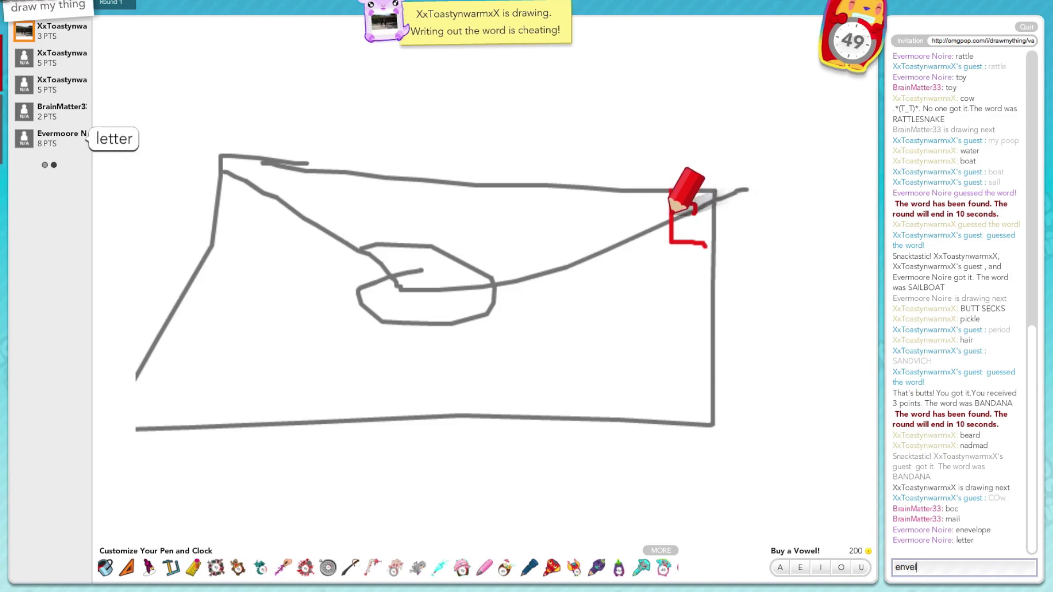
text(ope)
key(Return)
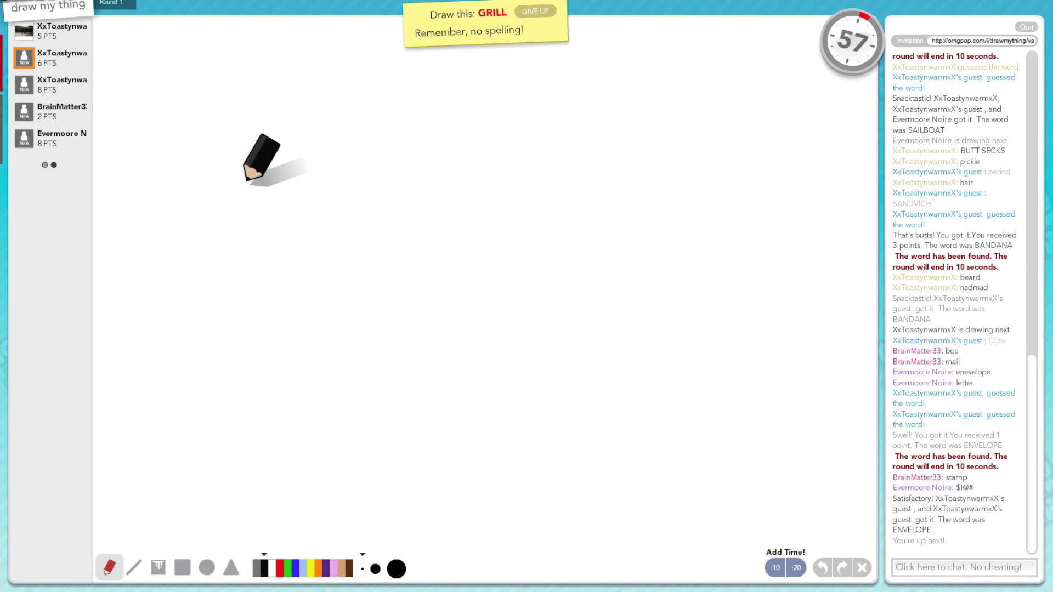
Step: Draw the grill box with grey vertical bars and a black lid on top
mouse_move(241, 185)
mouse_down()
mouse_move(235, 371)
mouse_move(325, 168)
mouse_move(241, 186)
mouse_up()
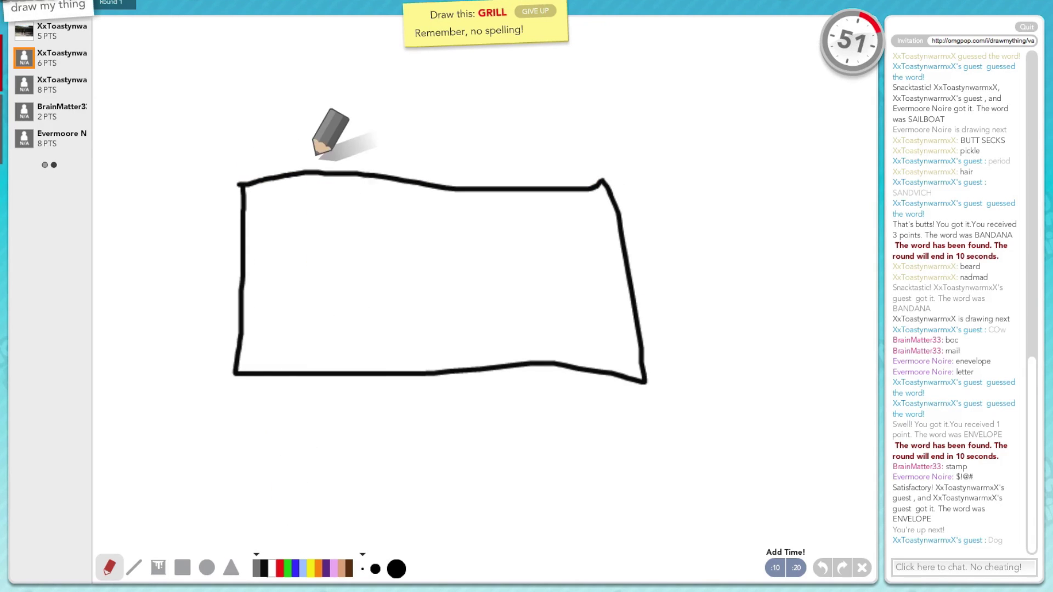
drag(289, 176, 286, 362)
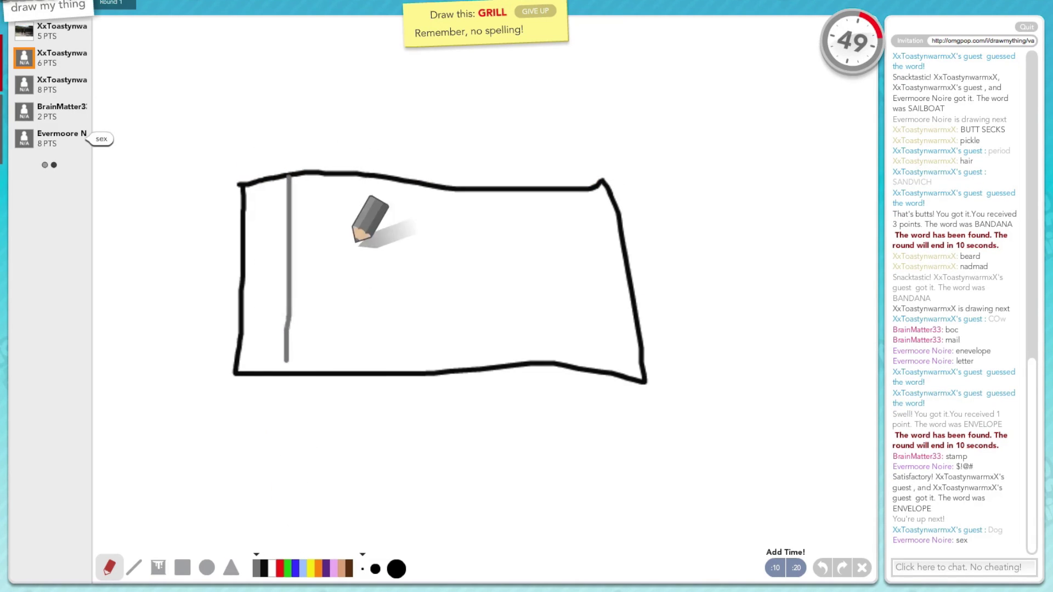
drag(364, 182, 361, 367)
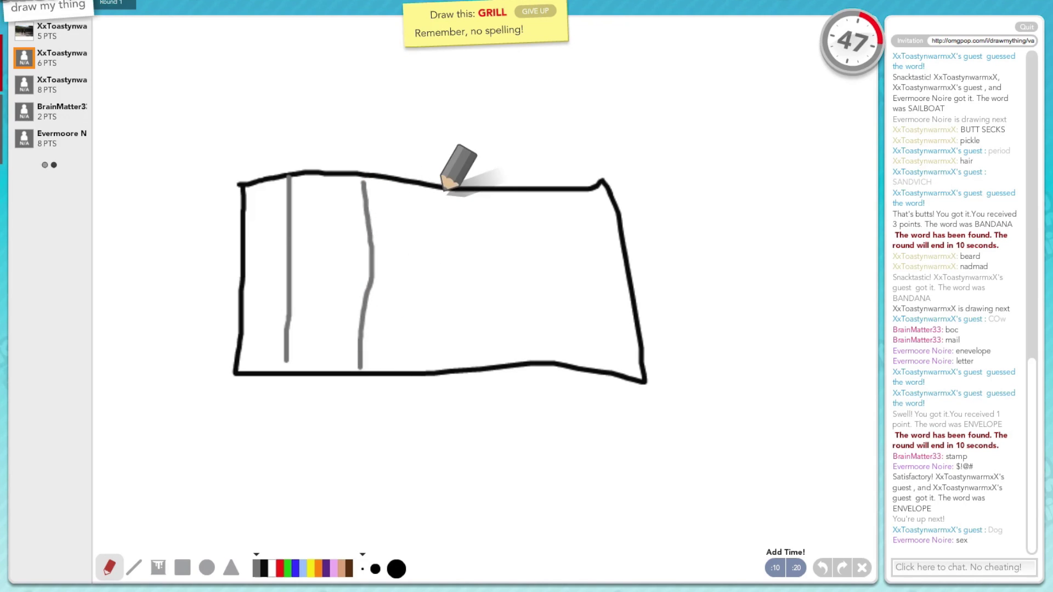
drag(440, 197, 454, 356)
drag(508, 198, 527, 342)
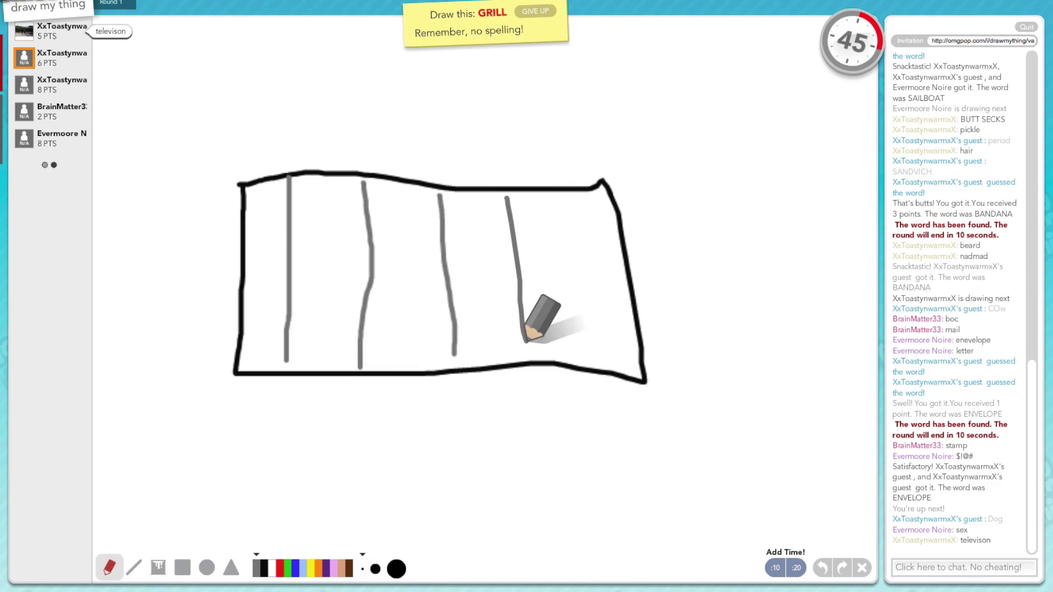
drag(582, 194, 601, 340)
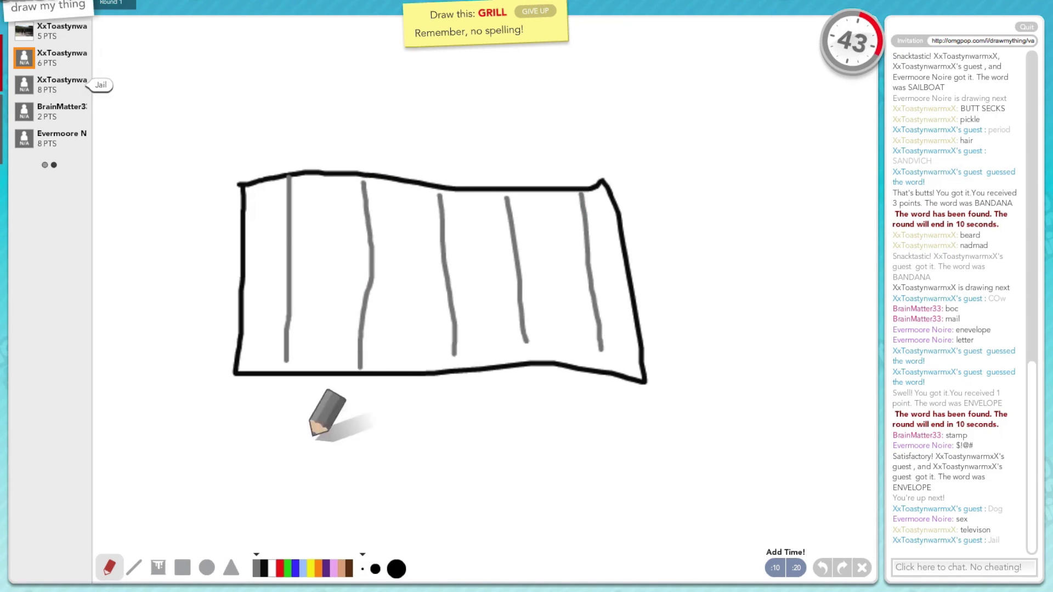
click(261, 568)
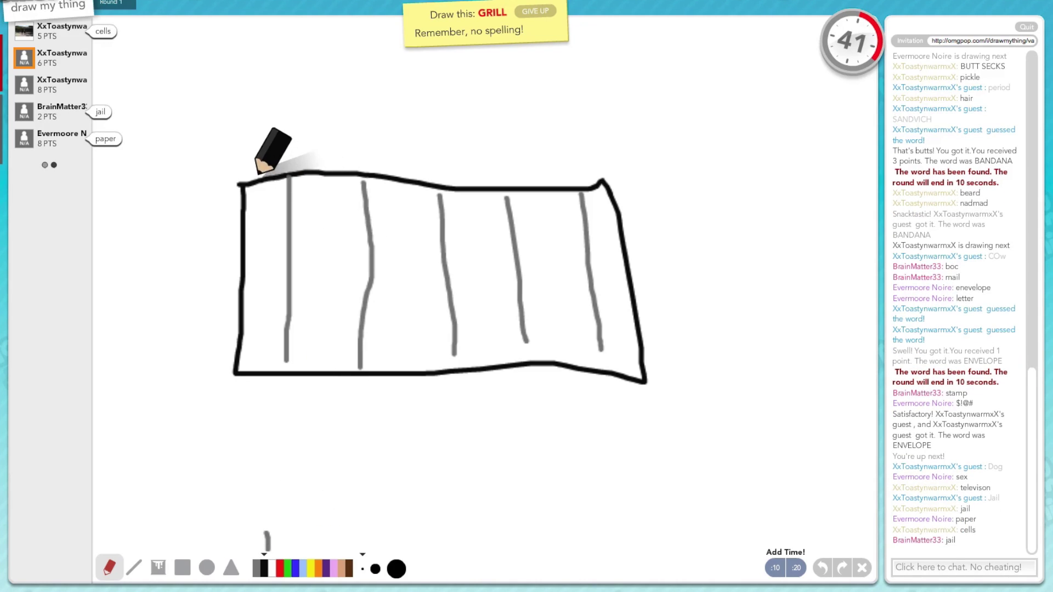
mouse_move(243, 185)
mouse_down()
mouse_move(259, 124)
mouse_move(257, 75)
mouse_move(567, 86)
mouse_move(607, 103)
mouse_move(608, 183)
mouse_up()
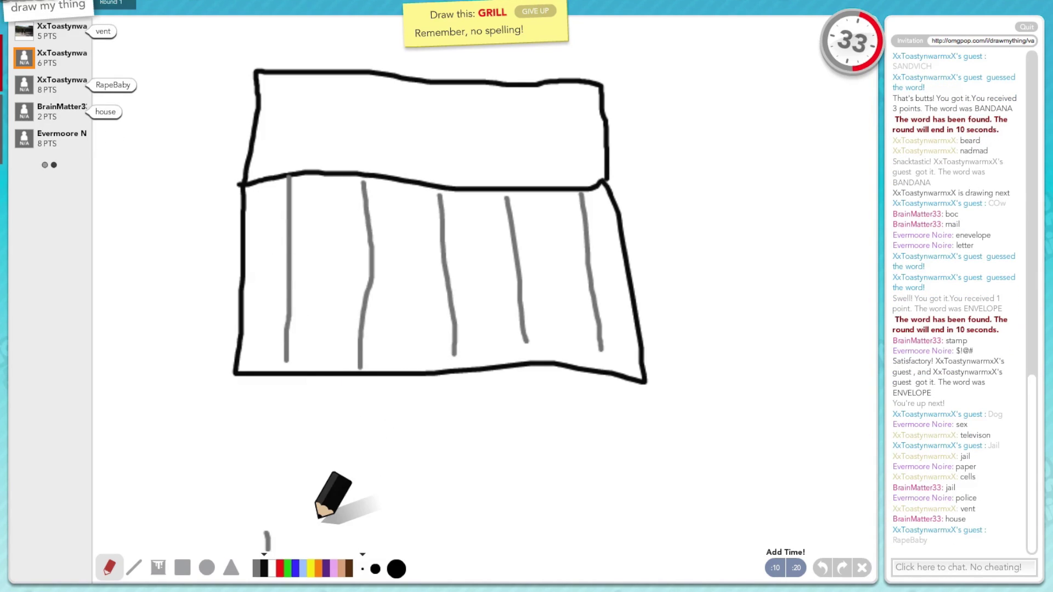
Step: Draw grey smoke lines and curls rising above the grill
drag(234, 231, 123, 156)
drag(239, 198, 176, 87)
drag(309, 181, 304, 82)
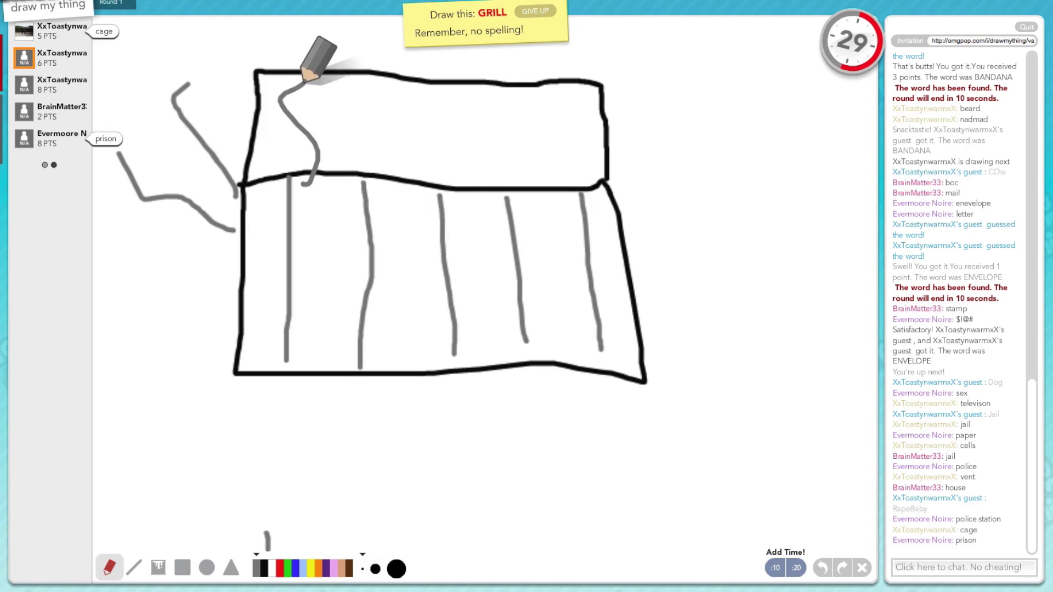
mouse_move(432, 210)
mouse_down()
mouse_move(420, 185)
mouse_move(433, 103)
mouse_up()
drag(506, 197, 605, 86)
drag(604, 194, 675, 164)
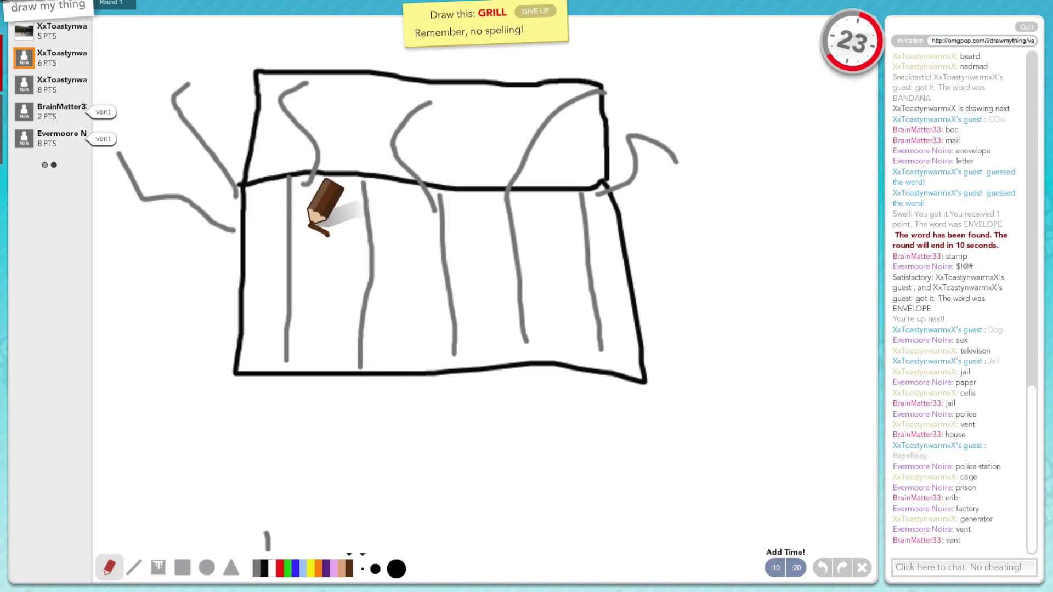
Step: Add three brown patties and an extra brown mark on the grill
mouse_move(312, 226)
mouse_down()
mouse_move(295, 234)
mouse_move(326, 247)
mouse_up()
mouse_move(432, 247)
mouse_down()
mouse_move(454, 239)
mouse_move(432, 247)
mouse_move(444, 292)
mouse_up()
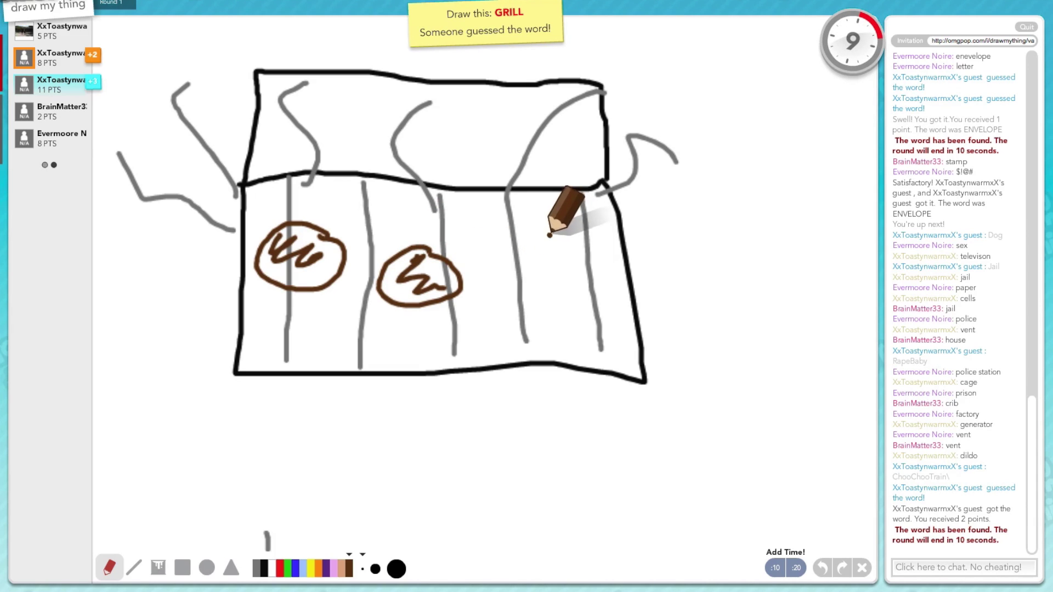
mouse_move(550, 235)
mouse_down()
mouse_move(527, 247)
mouse_move(586, 272)
mouse_up()
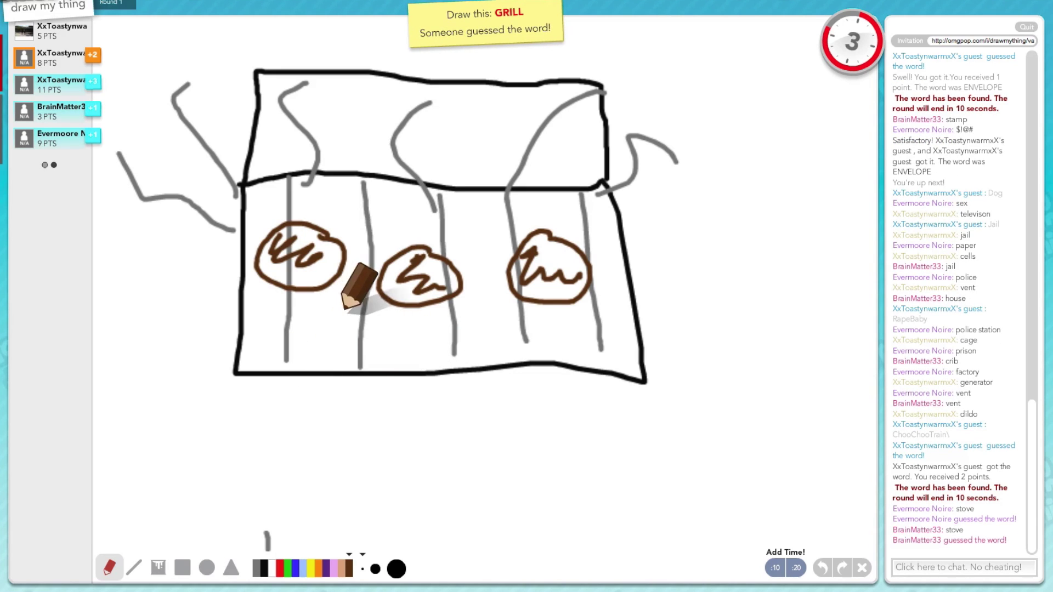
drag(356, 317, 492, 336)
text(my)
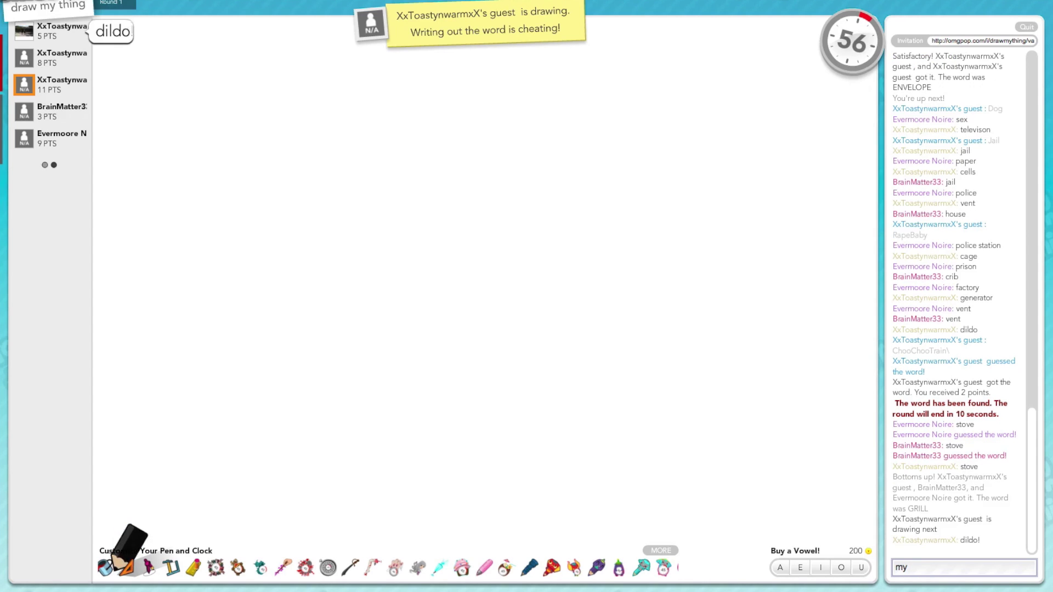
text(arm)
Step: Send three chat guesses for the guest's figure drawing
key(Return)
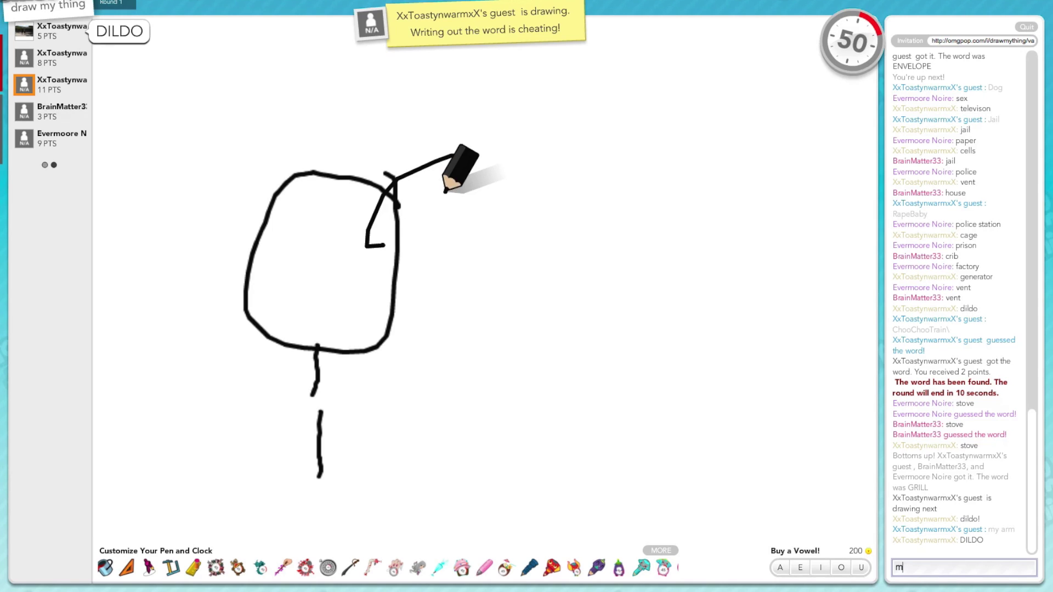
text(my testicle)
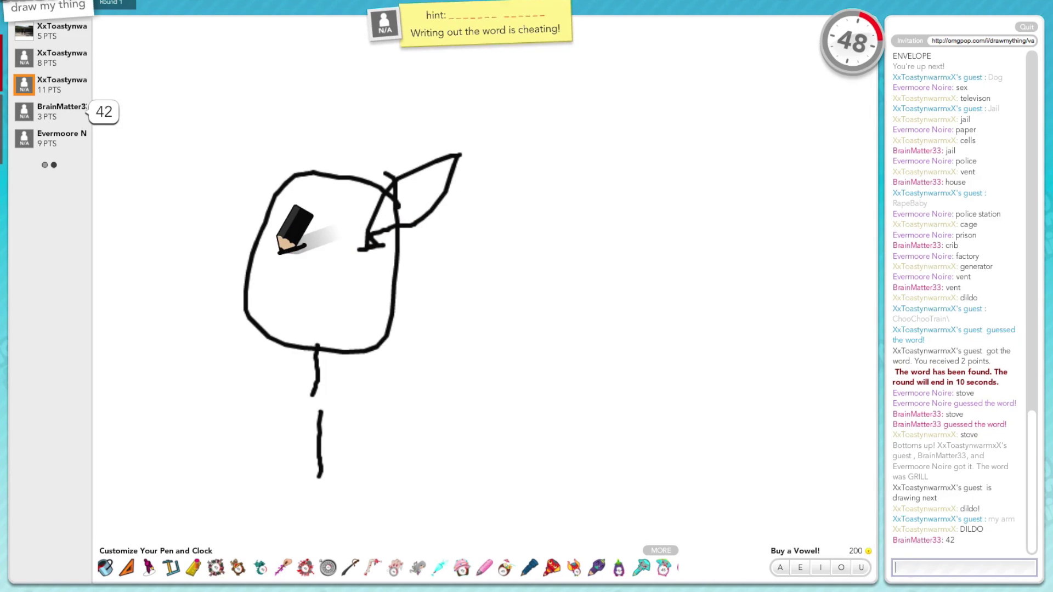
key(Return)
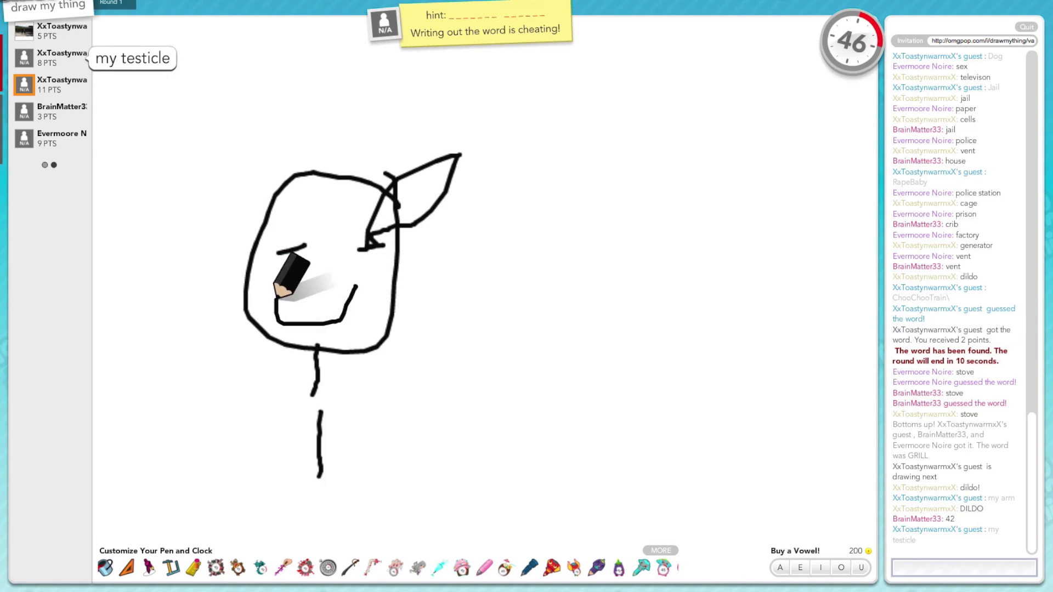
text(asain)
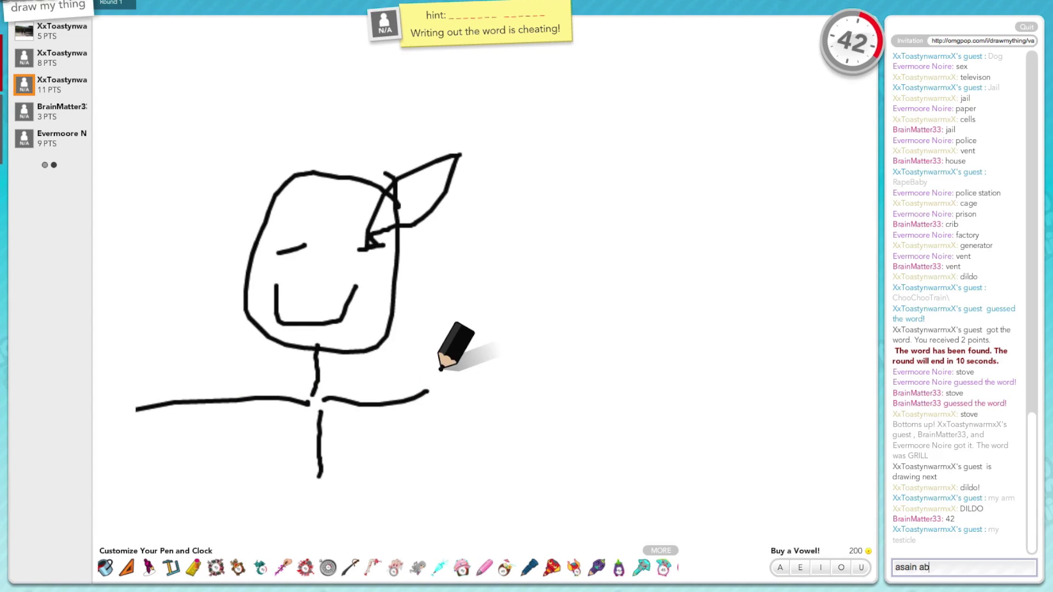
text(baby)
key(Return)
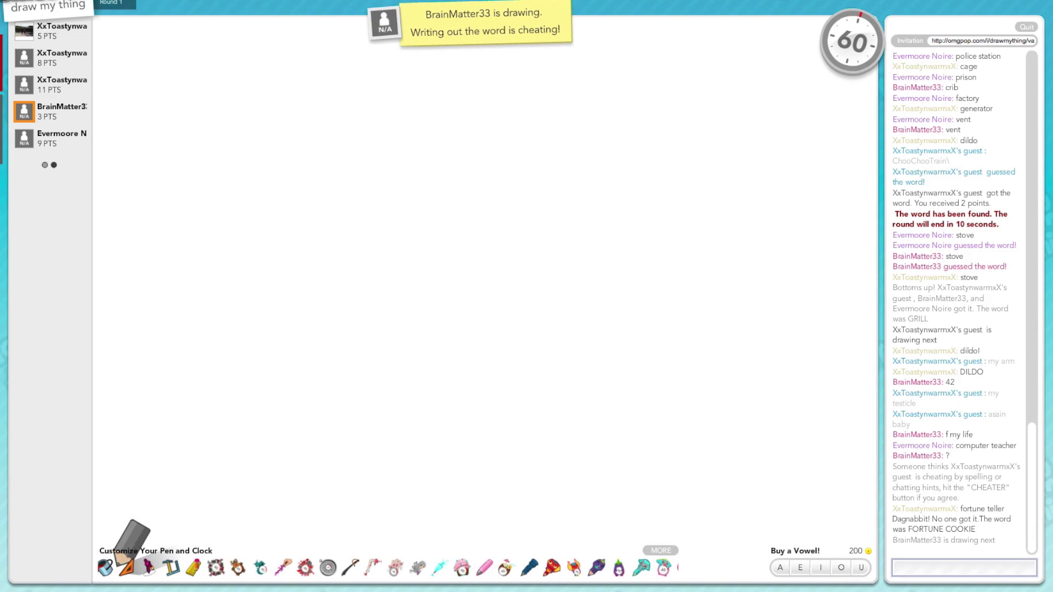
Step: Guess 'quarter', then 'balls', then 'm&m' to solve M&MS
drag(466, 170, 494, 383)
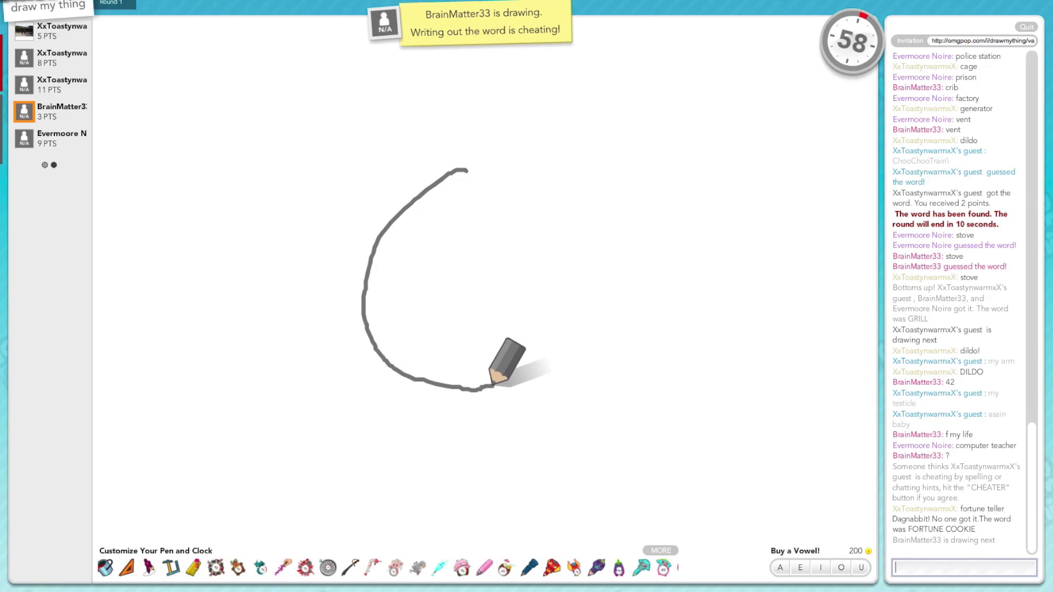
text(quar)
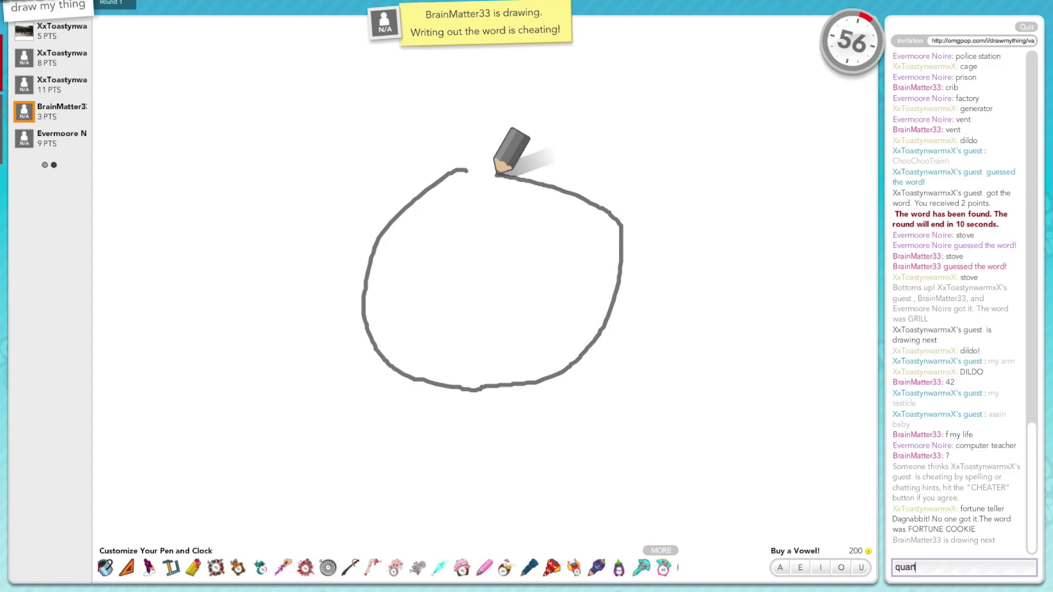
text(ter)
key(Return)
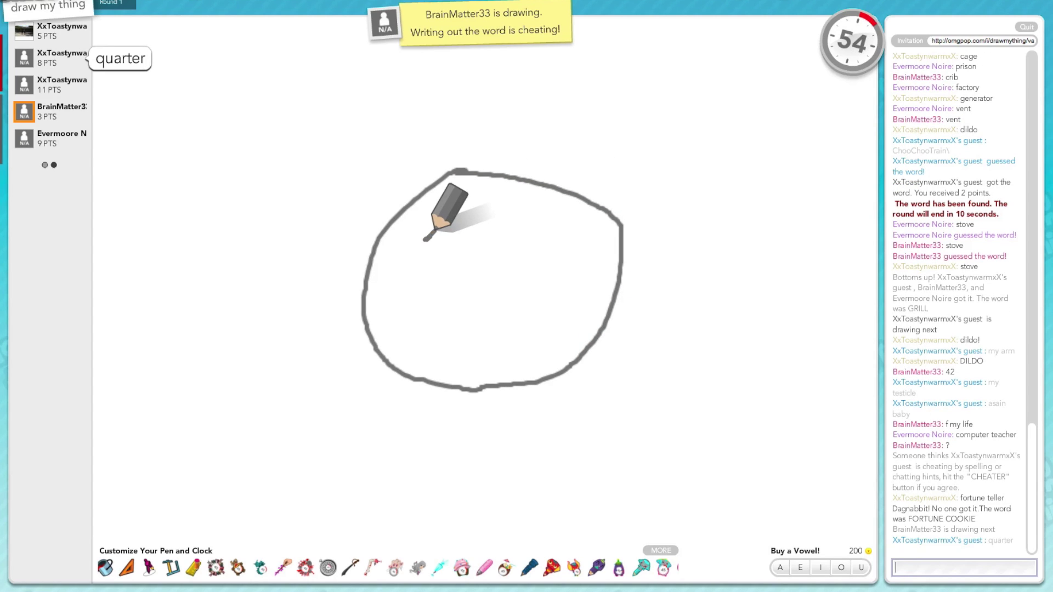
text(b)
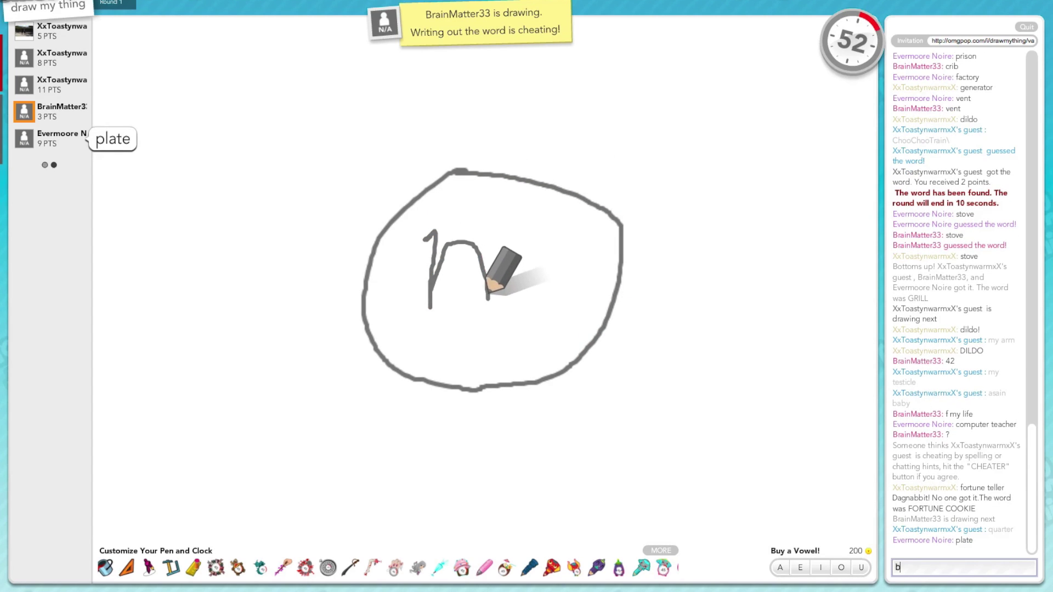
text(alls)
key(Return)
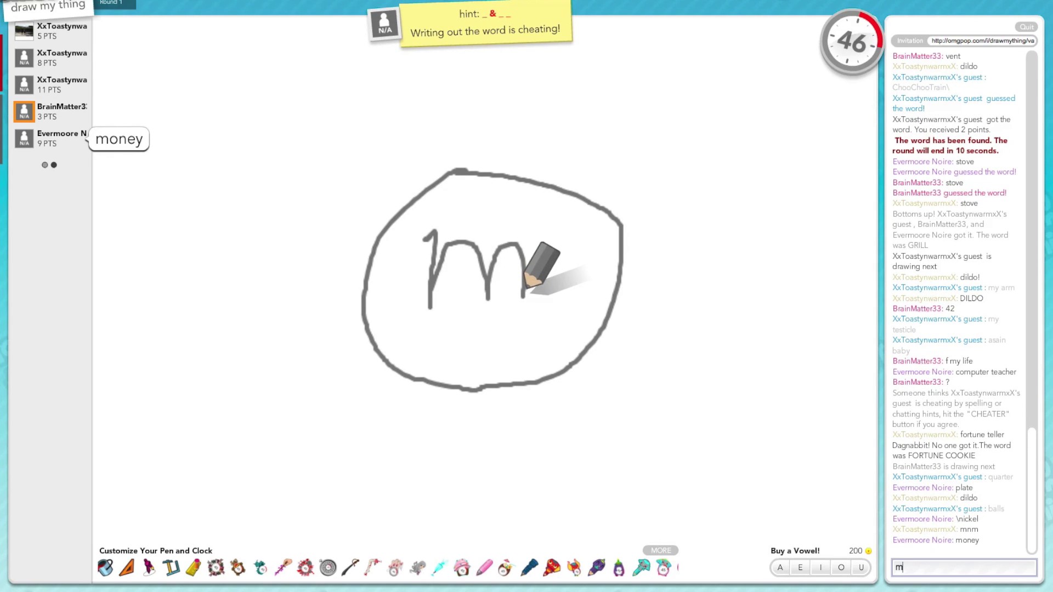
key(Return)
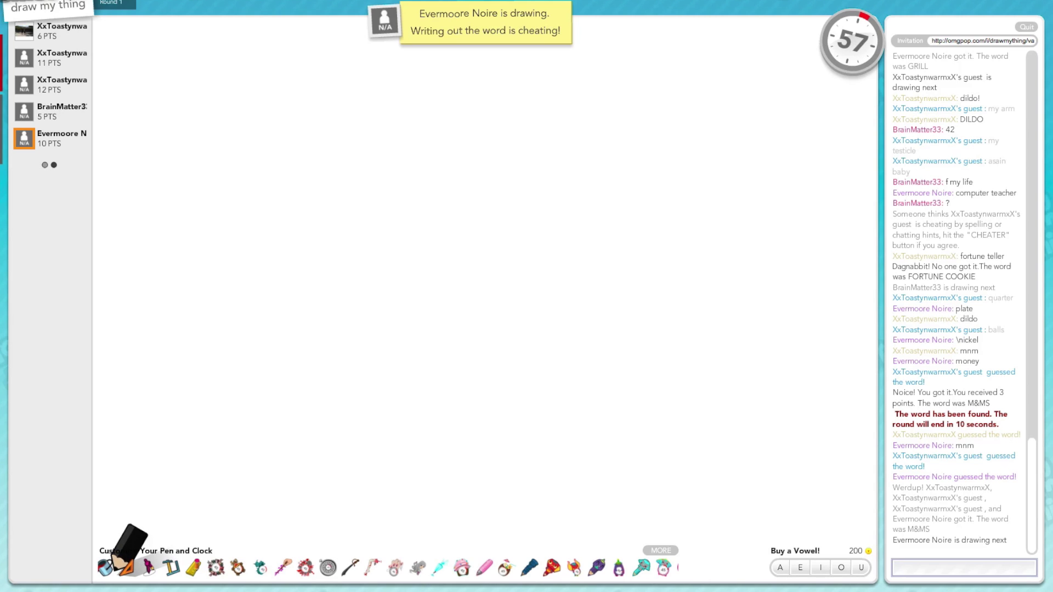
Step: Send early guesses for the face drawing, including 'Dog' and a two-word guess
mouse_move(249, 212)
mouse_down()
mouse_move(457, 255)
mouse_move(251, 210)
mouse_up()
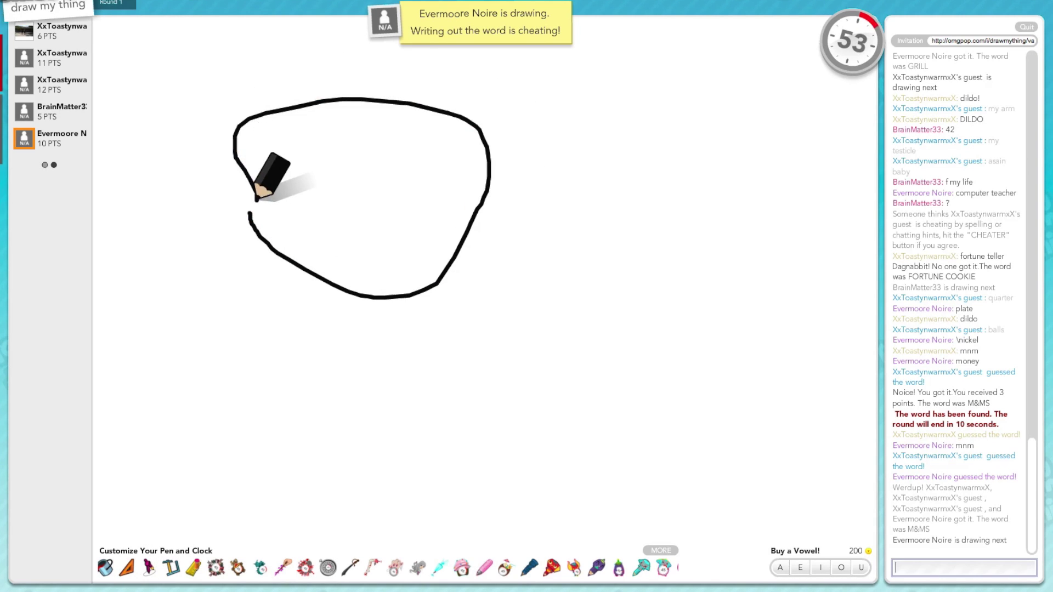
text(asains)
key(Return)
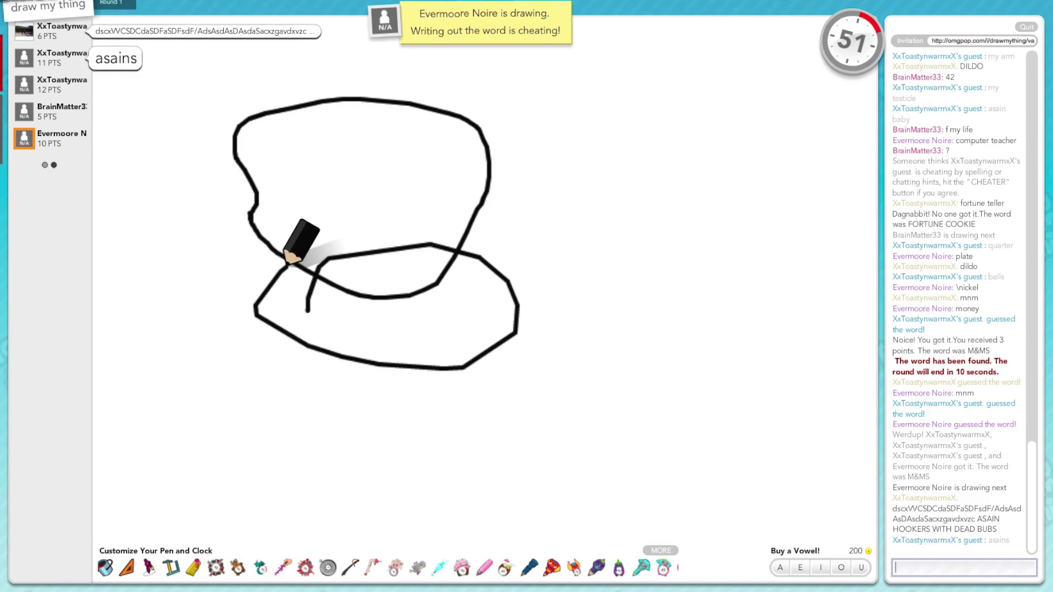
text(Dog)
key(Return)
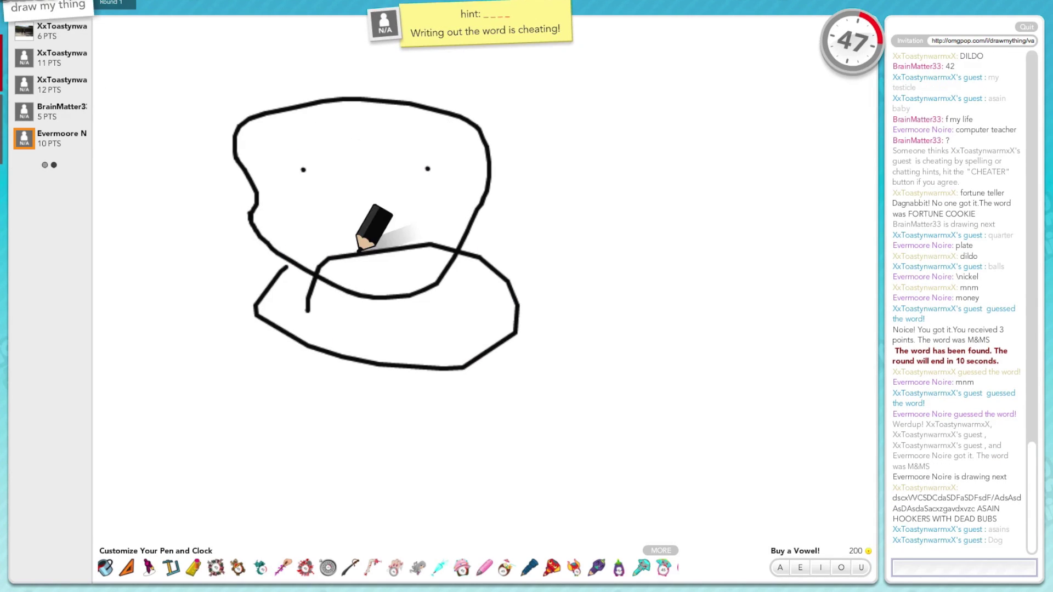
text(ust)
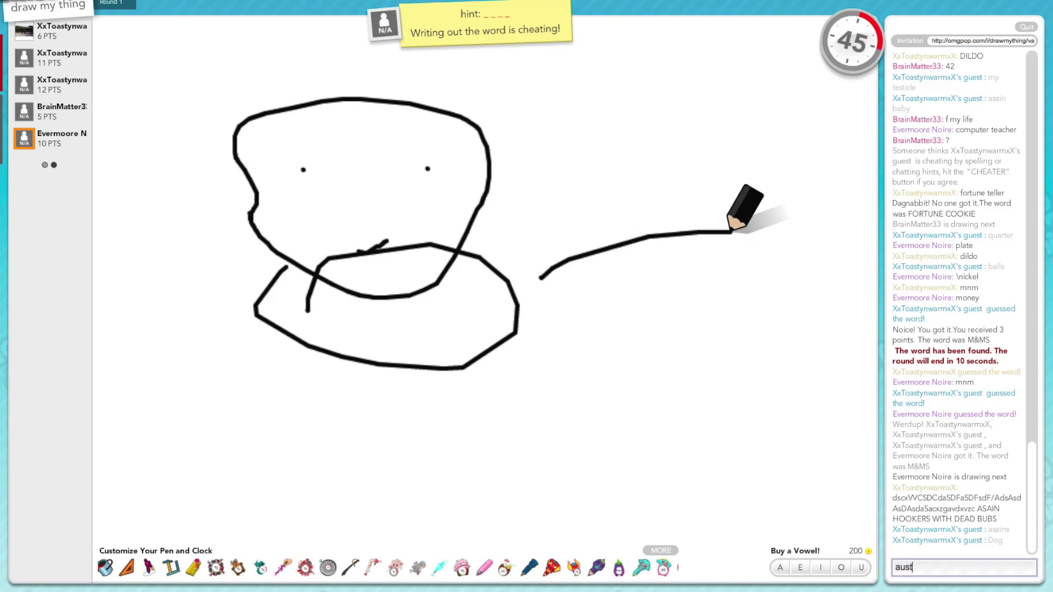
text(in wynn)
key(Return)
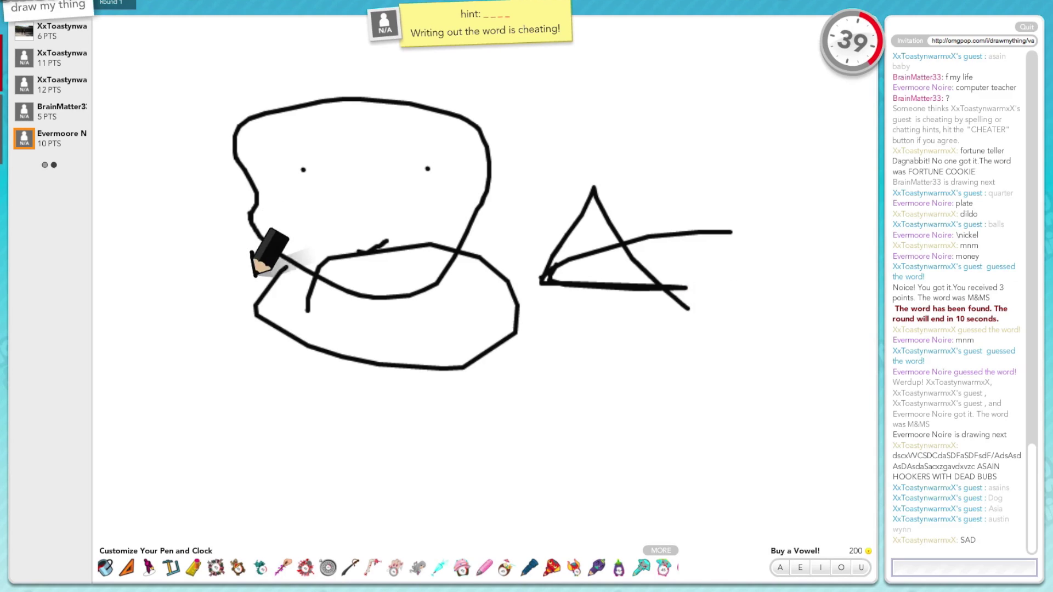
text(L9odkr)
Step: Send more guesses, including 'fat' and 'fats', then land 'chin' correctly
key(Return)
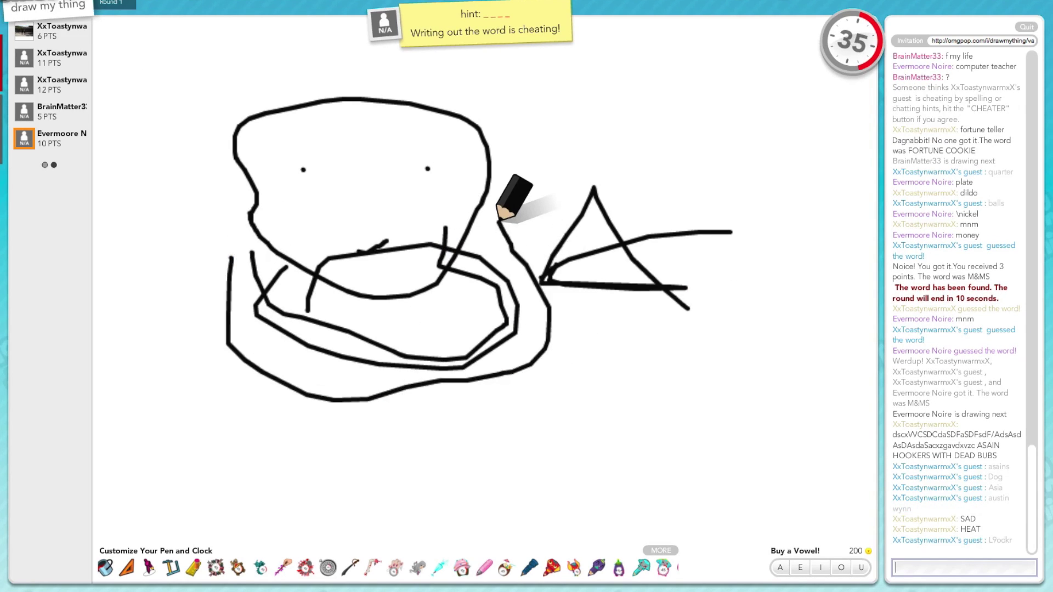
text(pen)
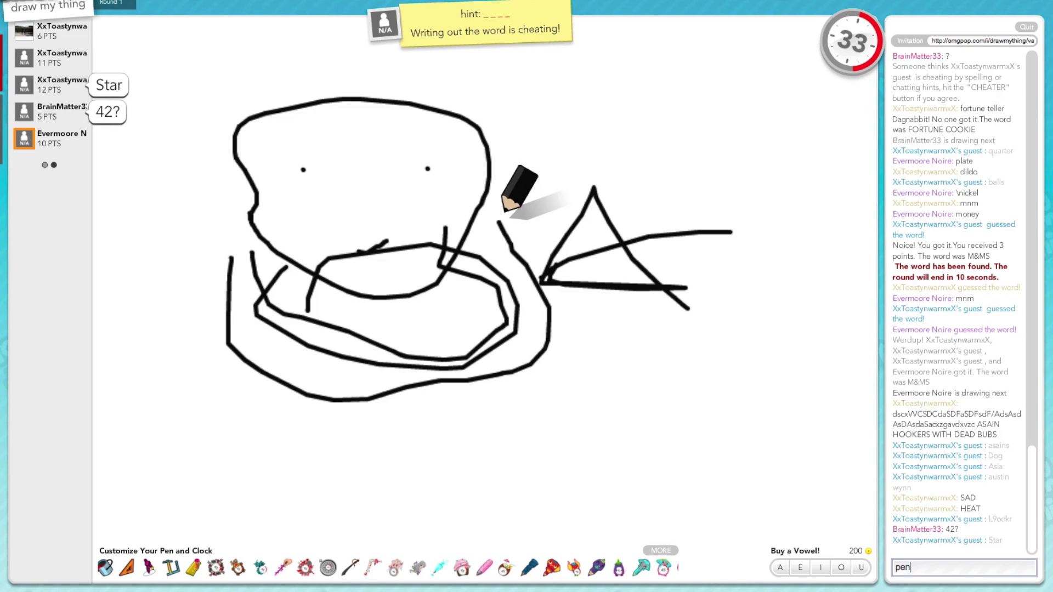
text(15)
key(Return)
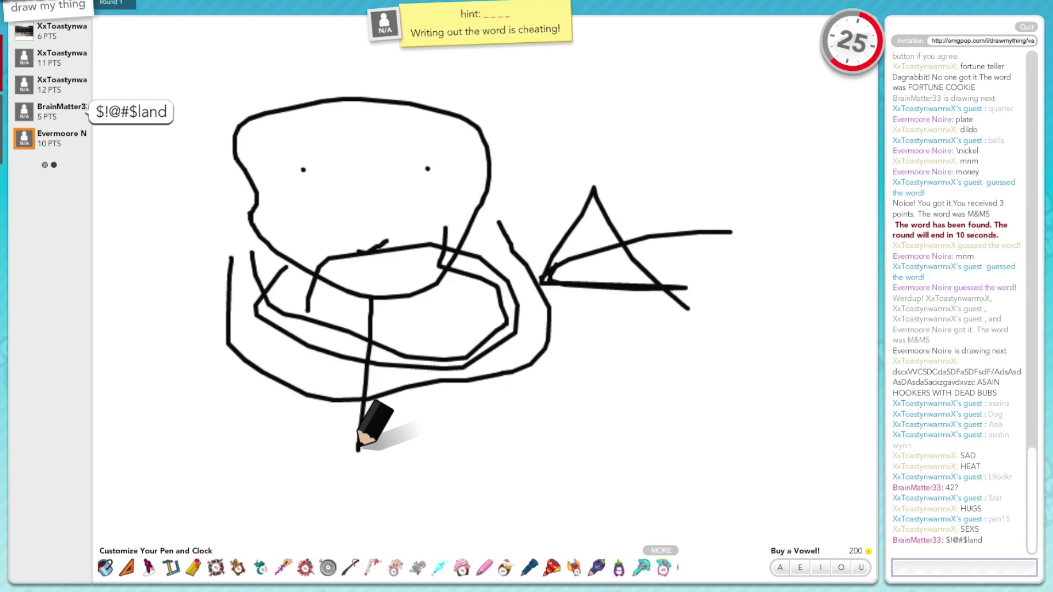
text(fat)
key(Return)
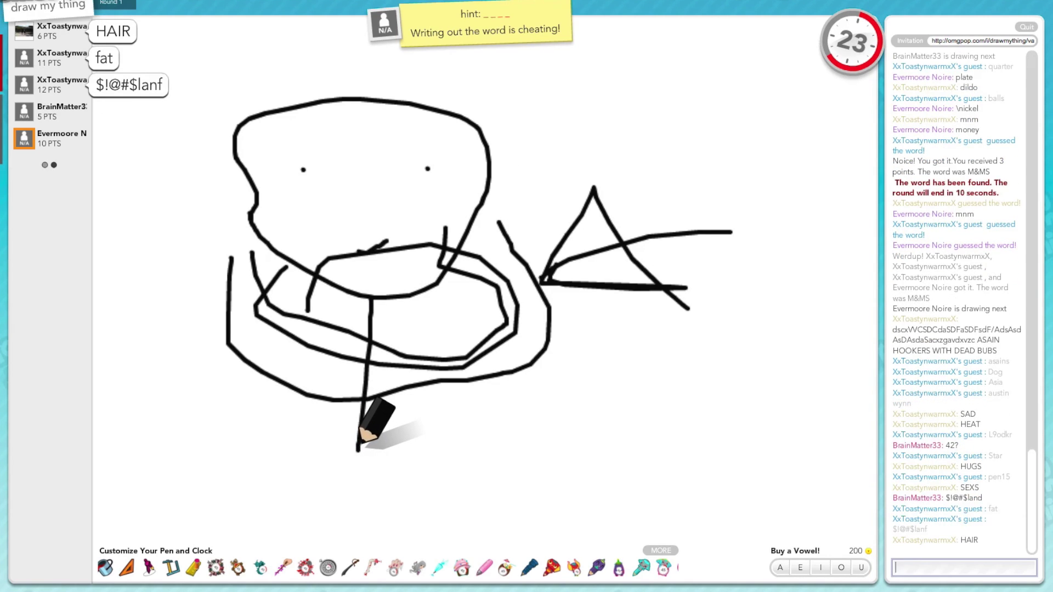
text(fats)
key(Return)
text(chin)
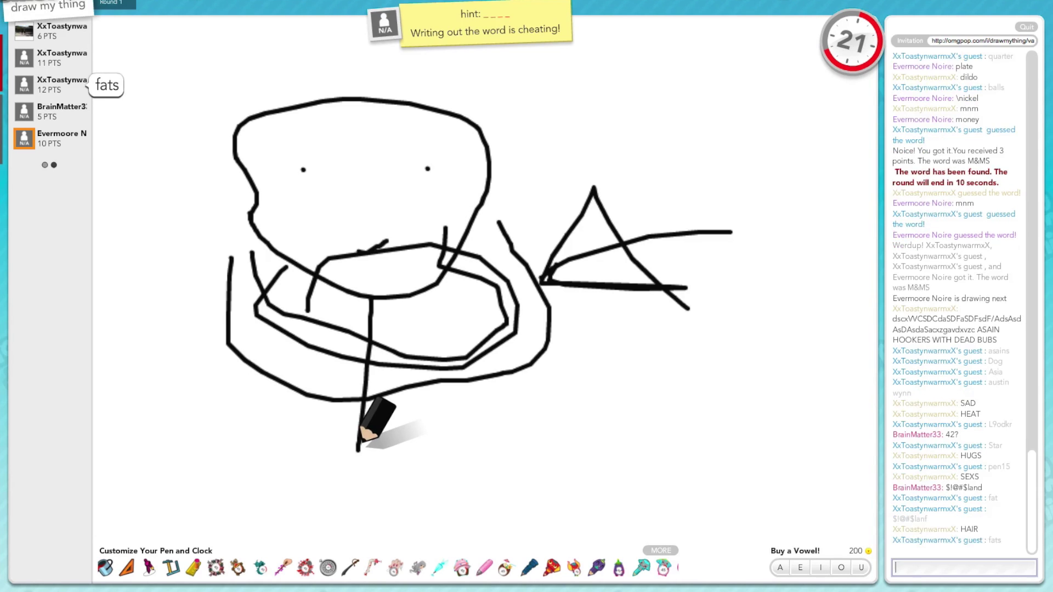
key(Return)
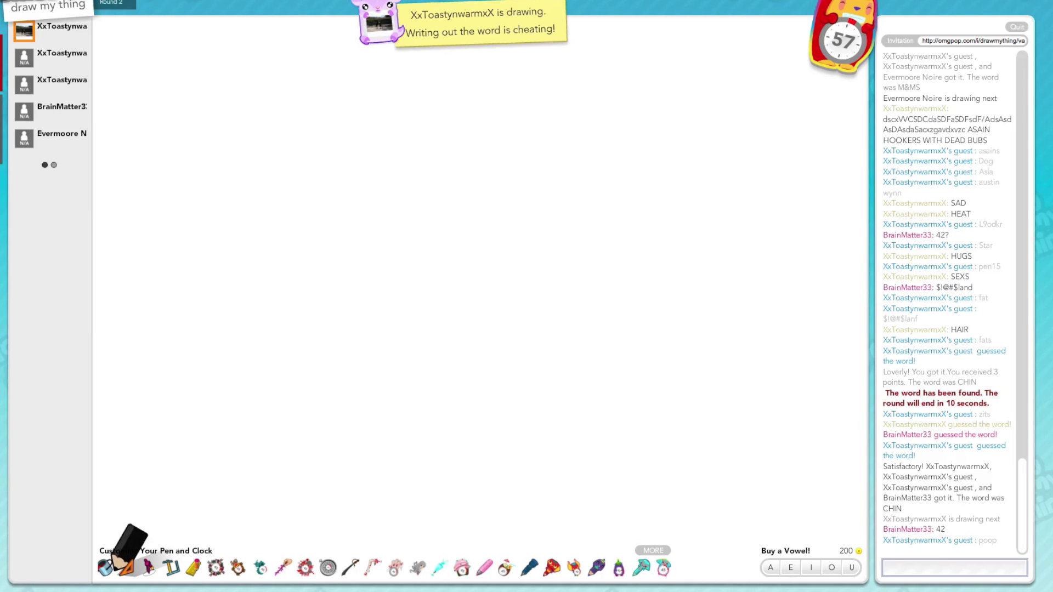
text(whit)
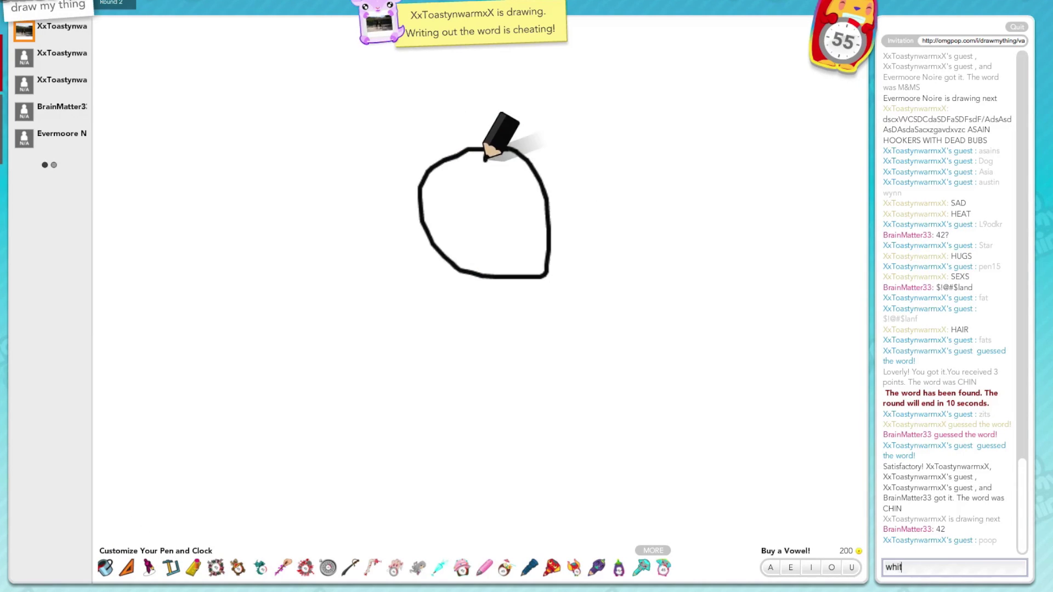
text(e)
Step: Guess white, eye lashes, spongebob and my mom, then the correct answer 'jump rope'
key(Return)
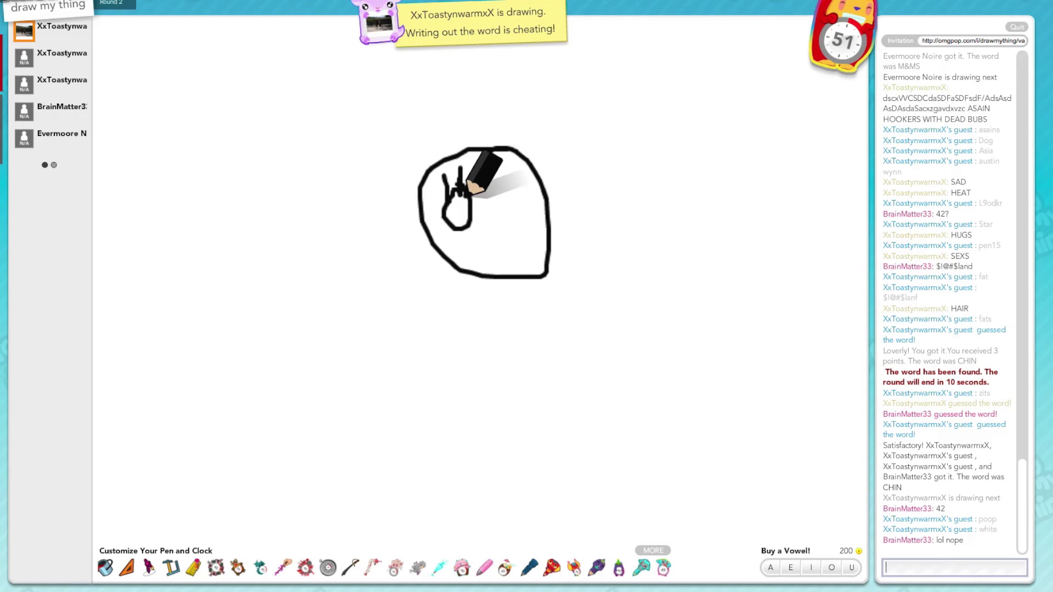
text(eye )
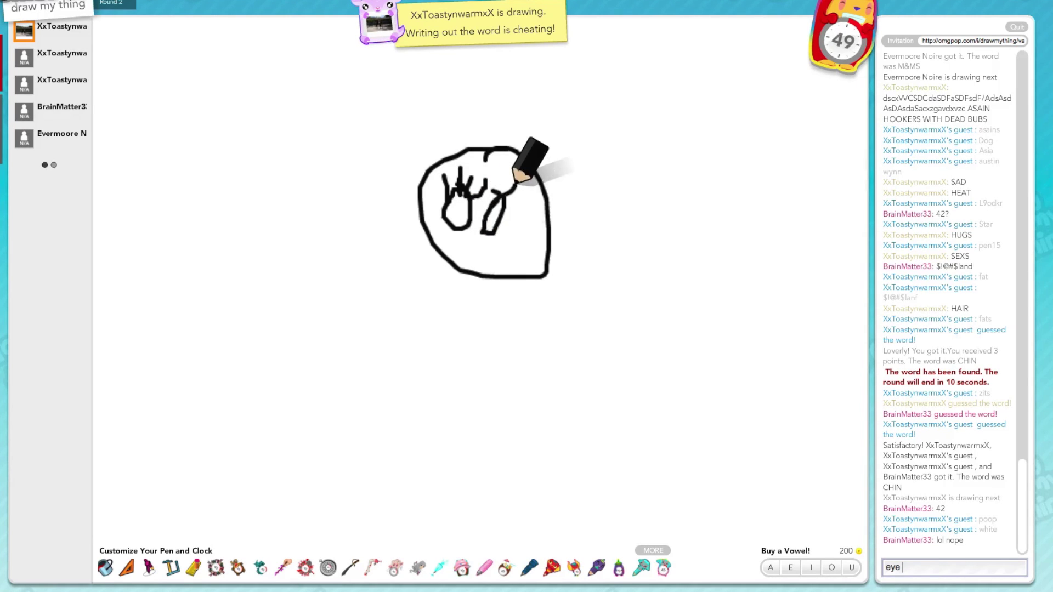
text(lashes)
key(Return)
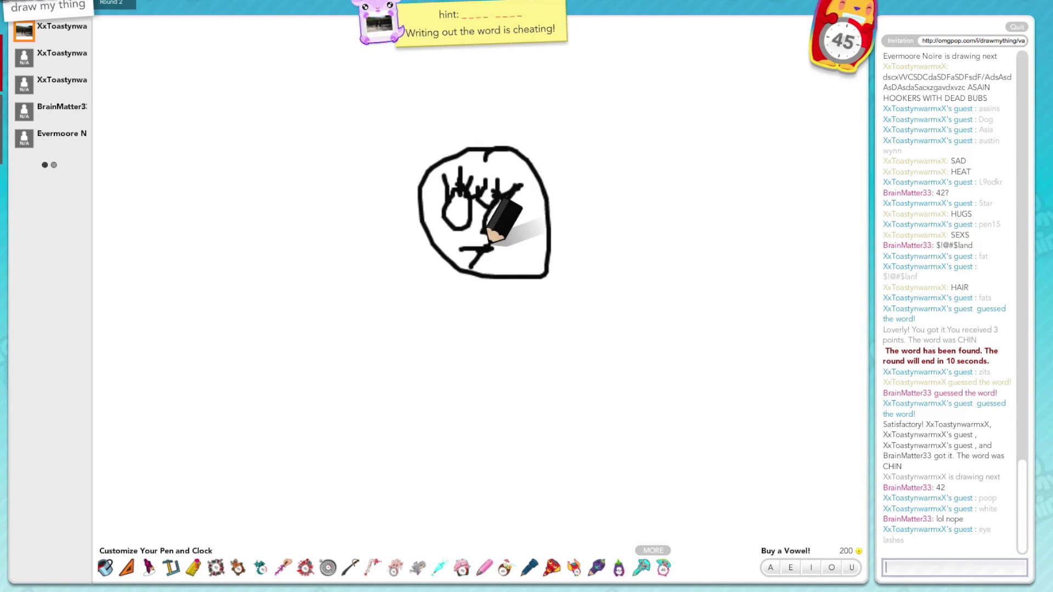
text(sponge)
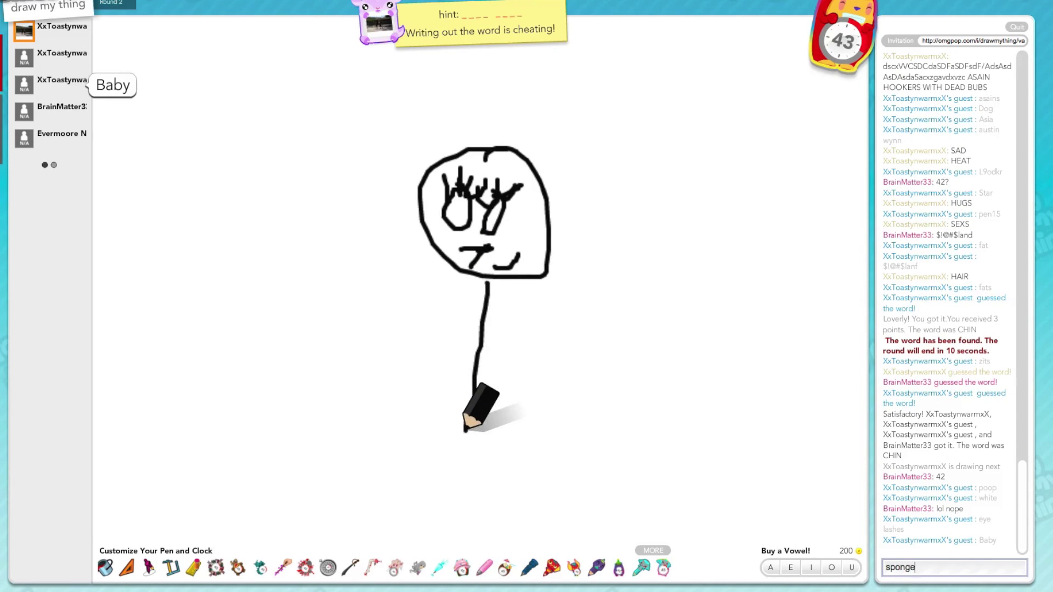
text(bob)
key(Return)
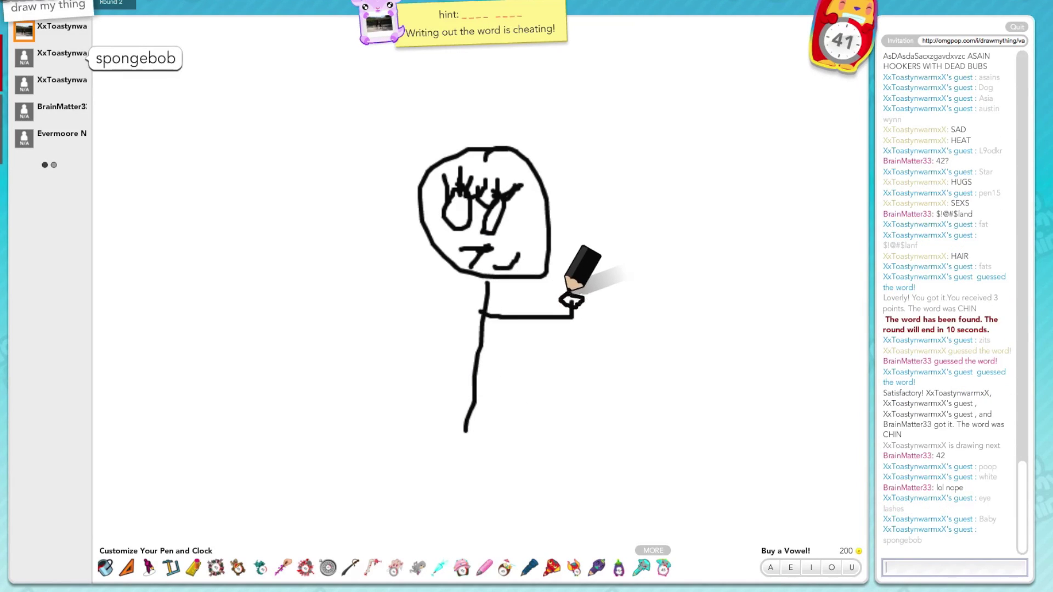
text(mu)
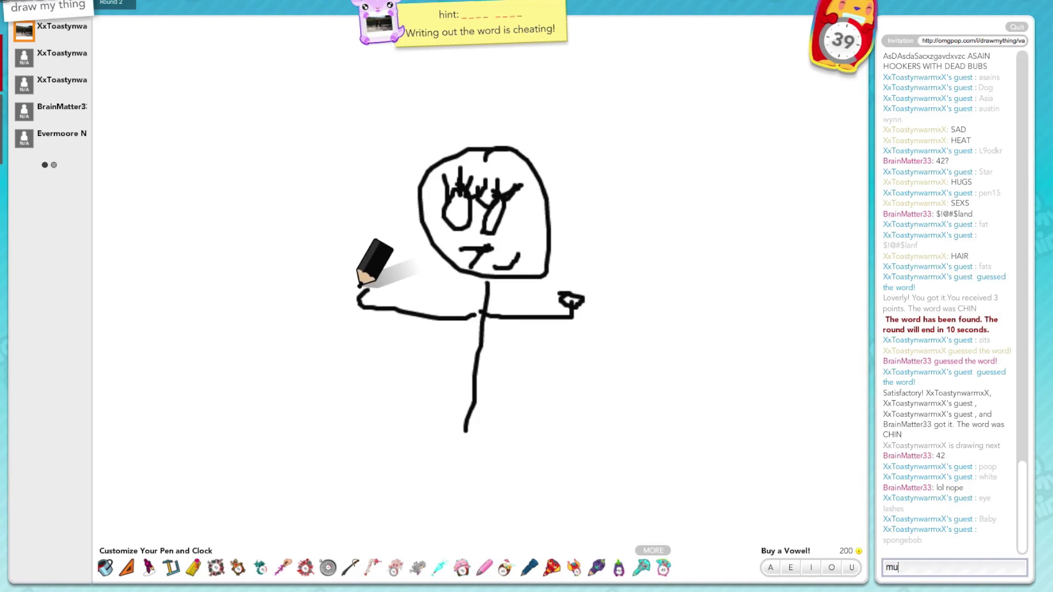
key(BackSpace)
text(y mo)
key(Return)
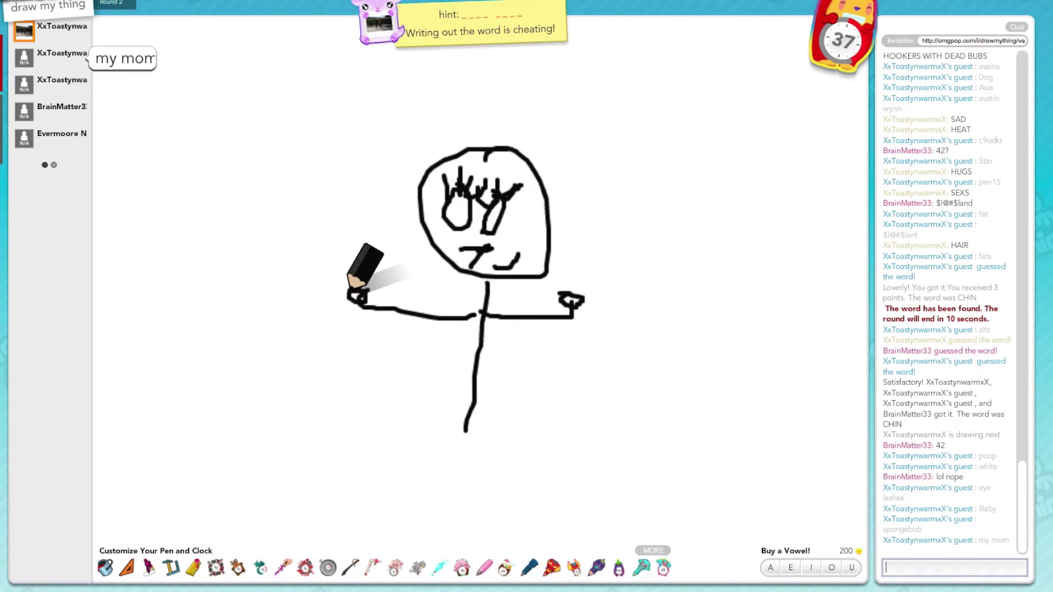
text(buttchese)
key(Return)
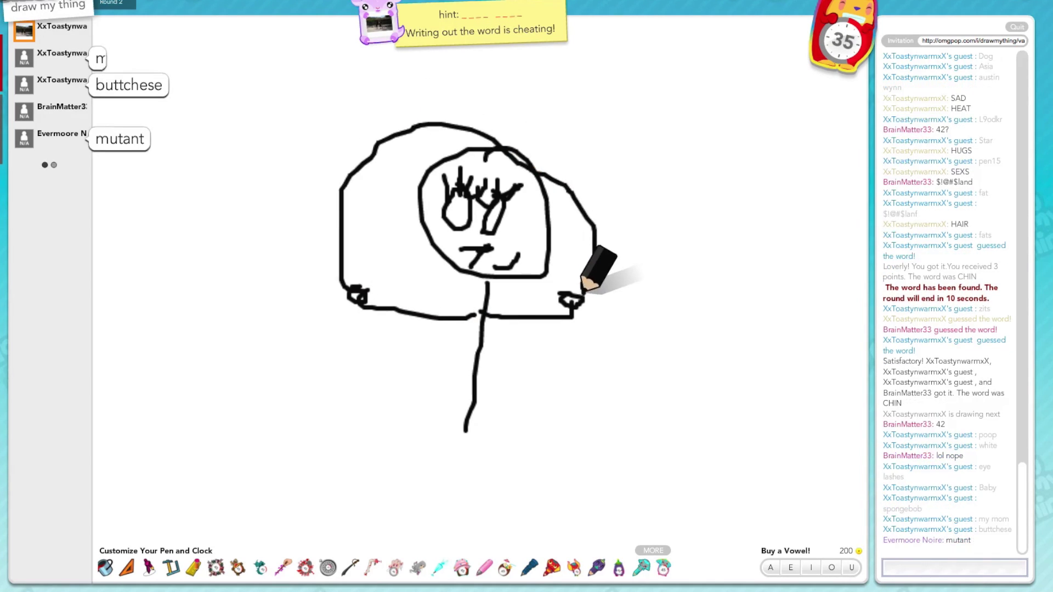
text(jump)
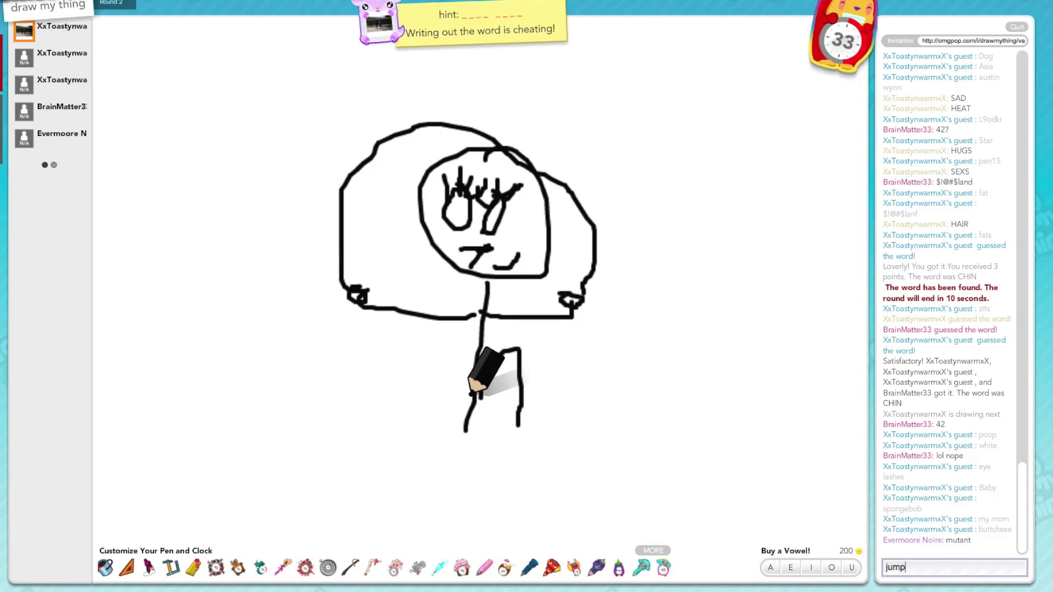
text( rope)
key(Return)
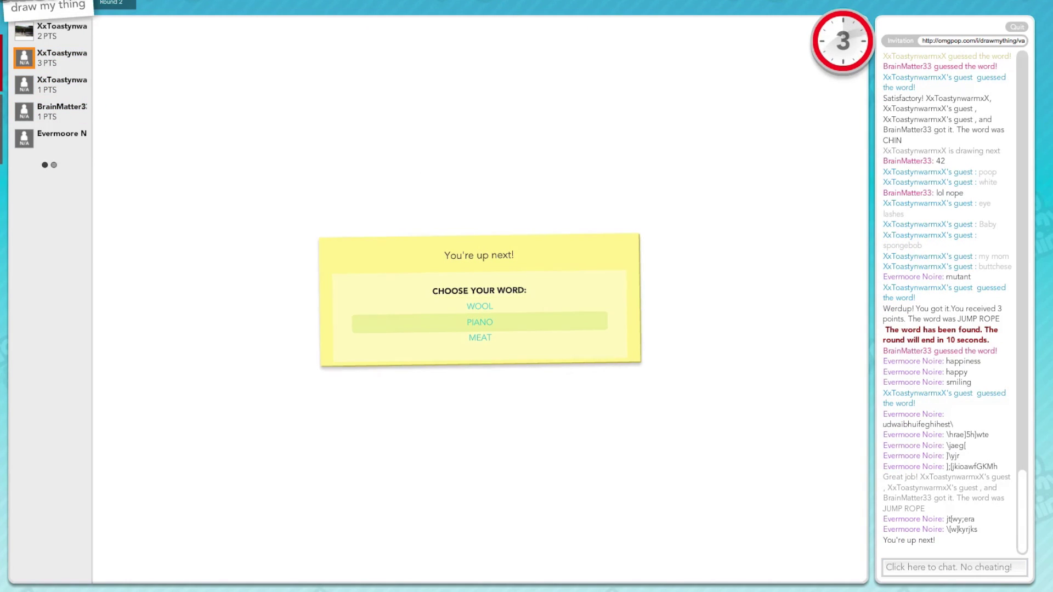
Step: Choose PIANO, then draw the keyboard line with key dividers and black keys
click(480, 322)
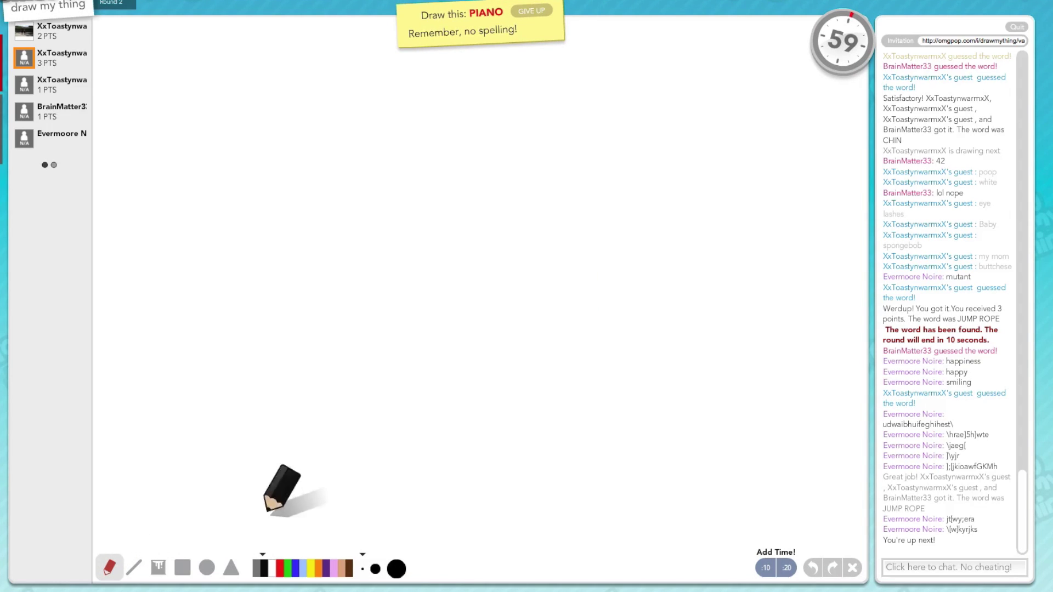
mouse_move(236, 382)
mouse_down()
mouse_move(659, 372)
mouse_move(299, 124)
mouse_move(248, 375)
mouse_move(553, 333)
mouse_move(649, 338)
mouse_up()
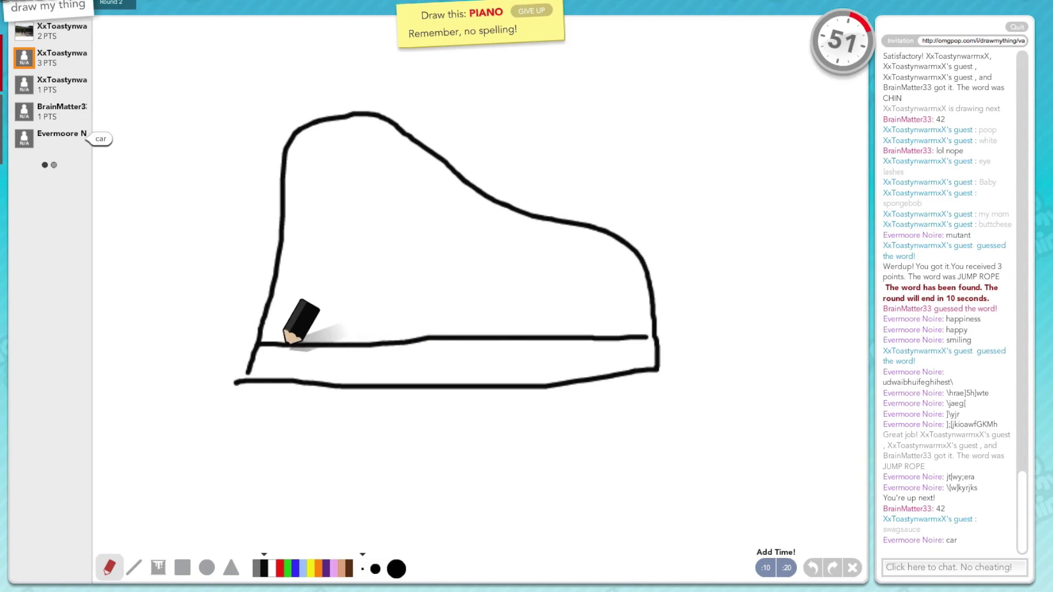
mouse_move(265, 350)
mouse_down()
mouse_move(260, 374)
mouse_move(381, 378)
mouse_up()
mouse_move(399, 352)
mouse_down()
mouse_move(408, 378)
mouse_move(486, 375)
mouse_up()
click(475, 349)
mouse_move(505, 347)
mouse_down()
mouse_move(519, 377)
mouse_move(636, 372)
mouse_up()
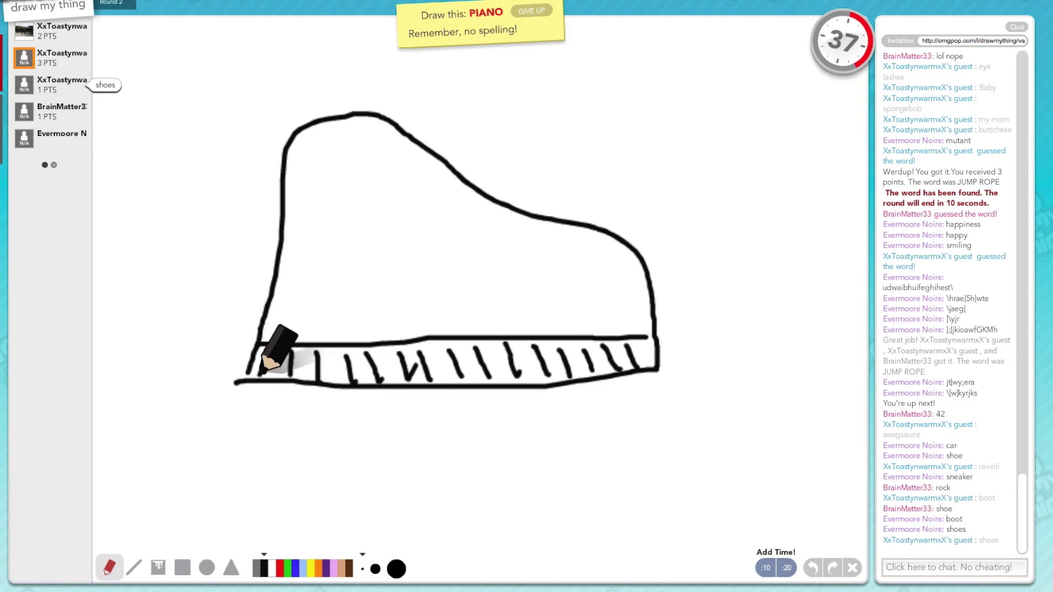
mouse_move(265, 350)
mouse_down()
mouse_move(263, 371)
mouse_move(316, 372)
mouse_up()
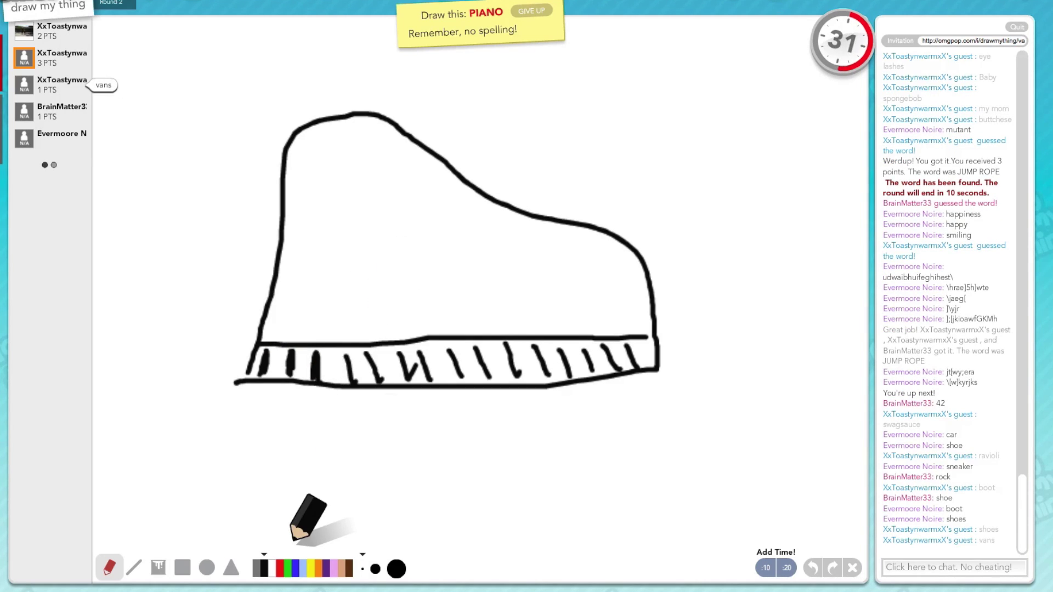
Step: Fill the piano body with orange strings and add an orange squiggle beside it
click(319, 569)
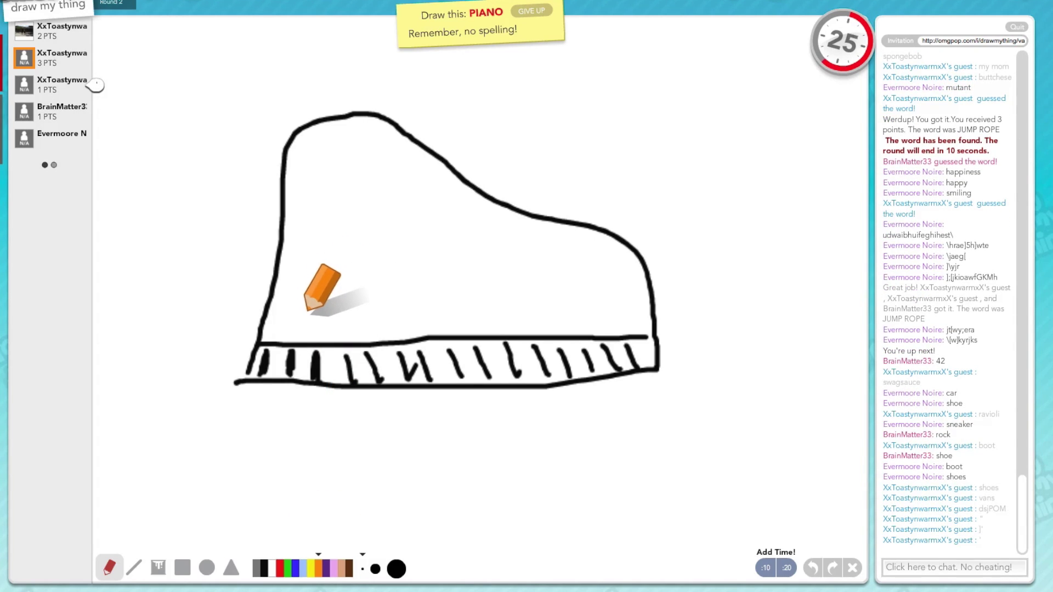
drag(307, 322, 329, 183)
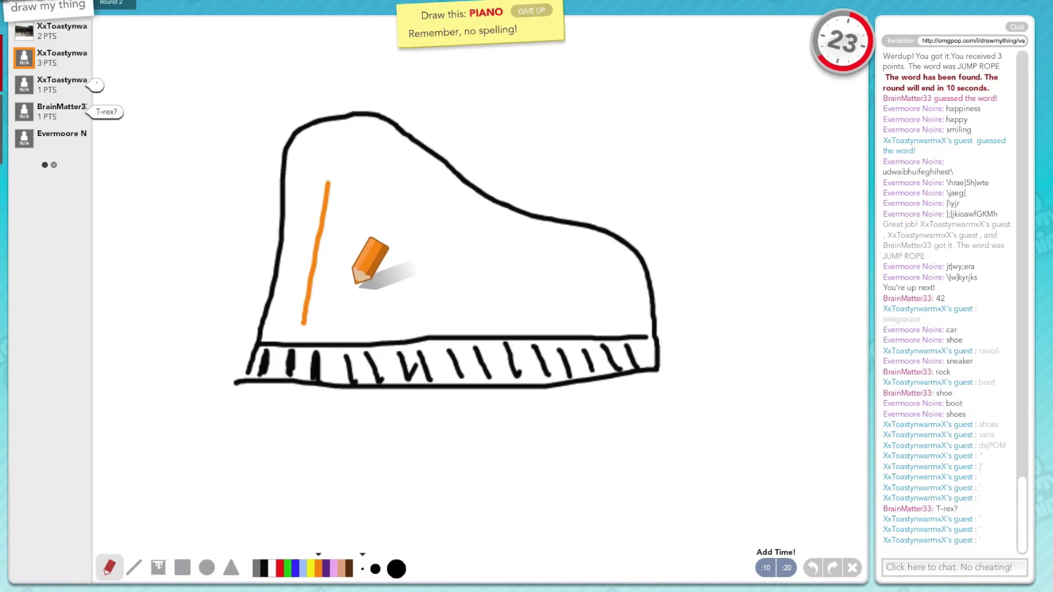
drag(340, 323, 352, 202)
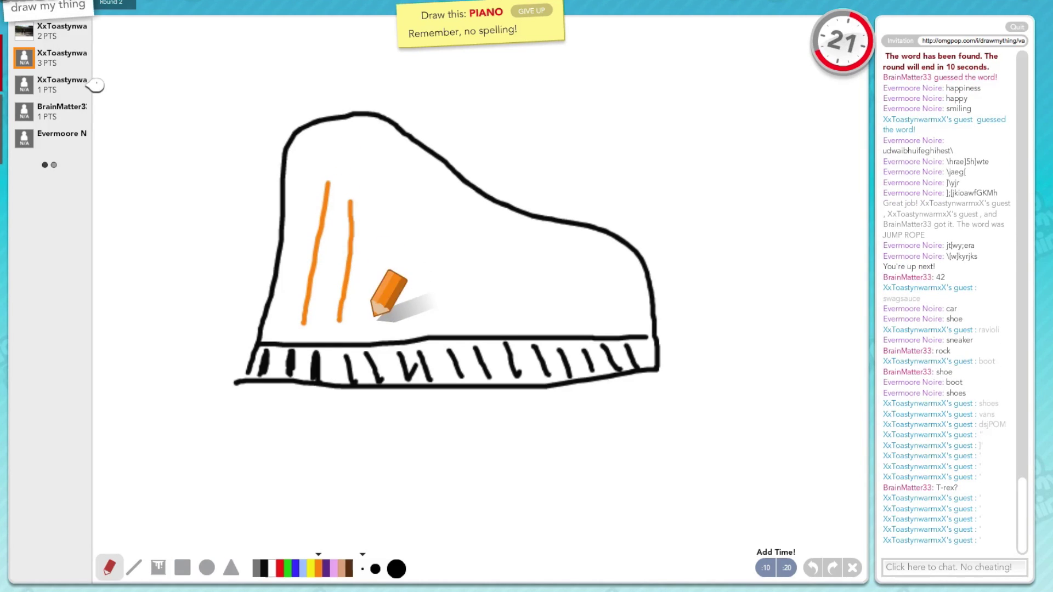
drag(372, 325, 380, 220)
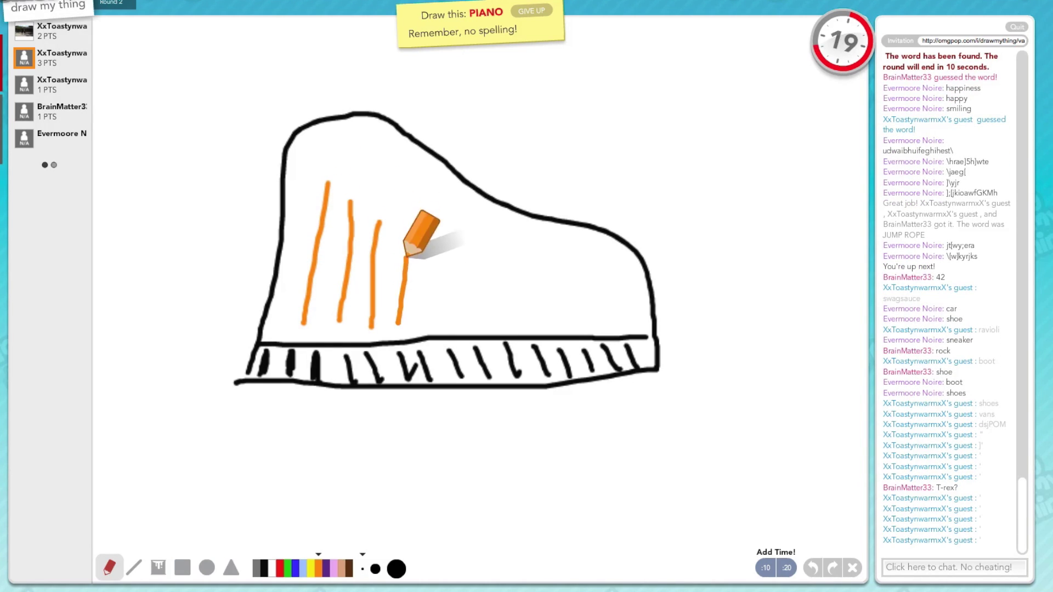
drag(405, 254, 408, 234)
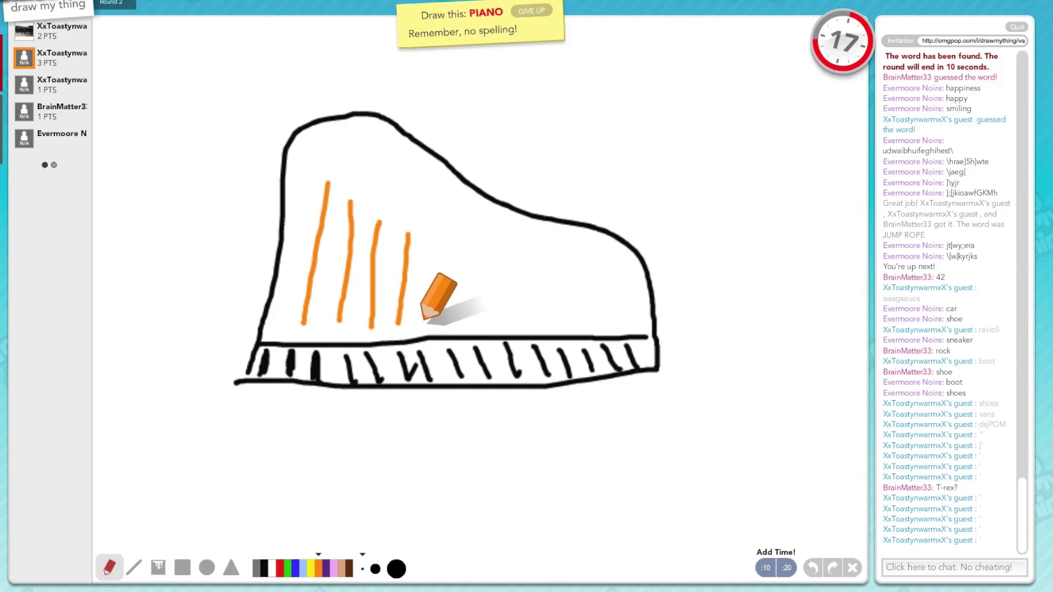
drag(427, 325, 429, 259)
drag(455, 321, 454, 272)
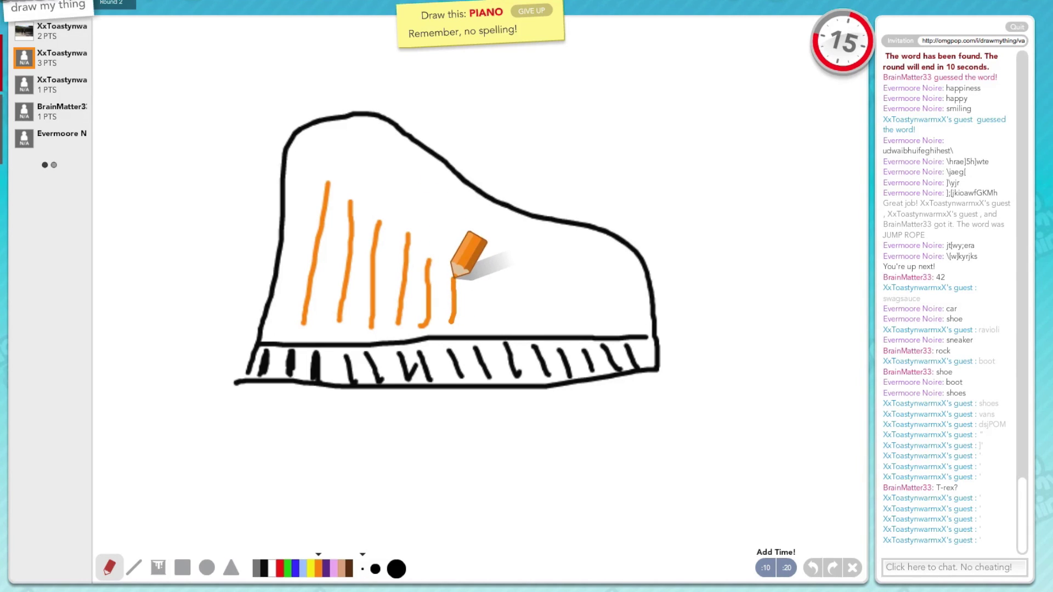
drag(479, 321, 478, 280)
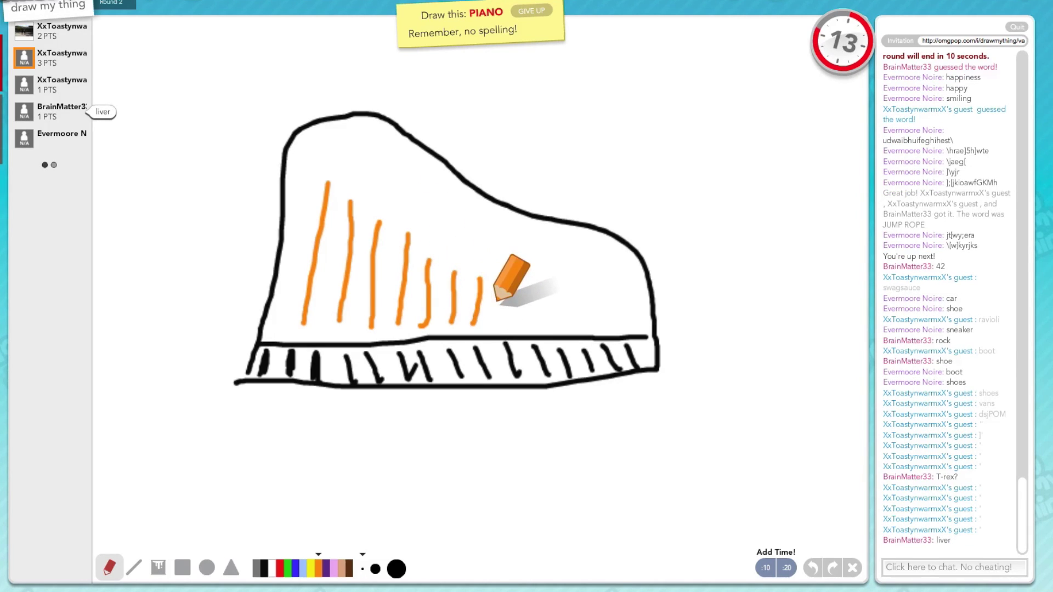
mouse_move(502, 320)
mouse_down()
mouse_move(501, 283)
mouse_move(586, 289)
mouse_up()
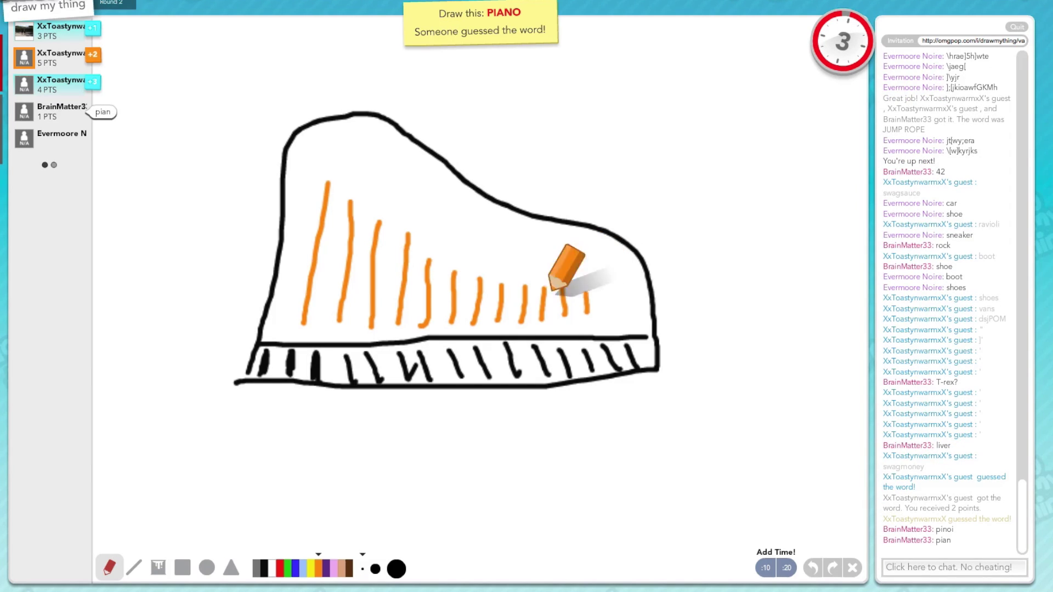
drag(699, 177, 724, 204)
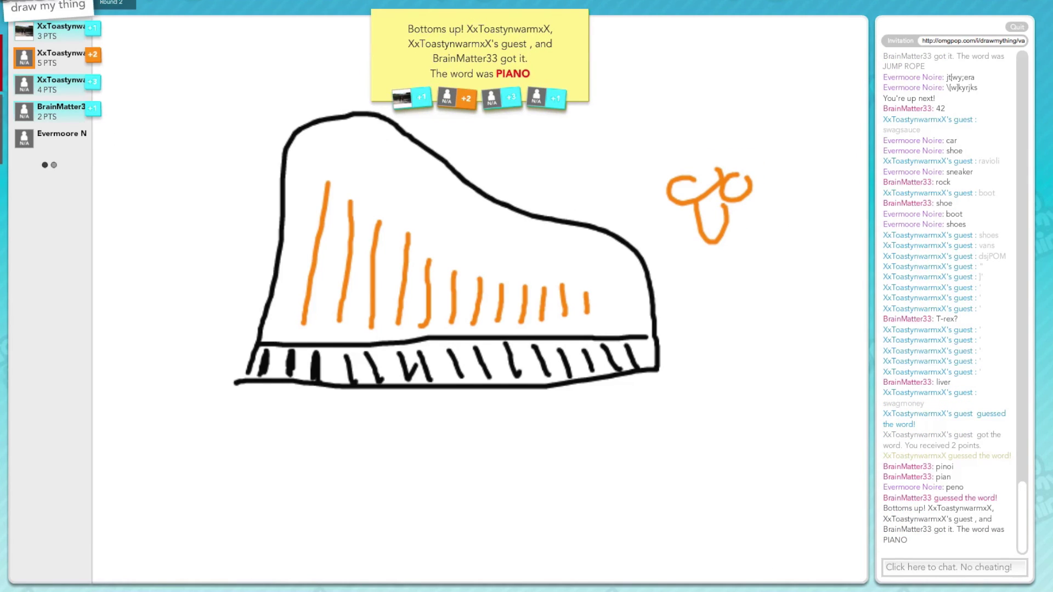
Step: Guess pen15, dollar and austin's gf in chat, then the correct answer 'family'
click(954, 567)
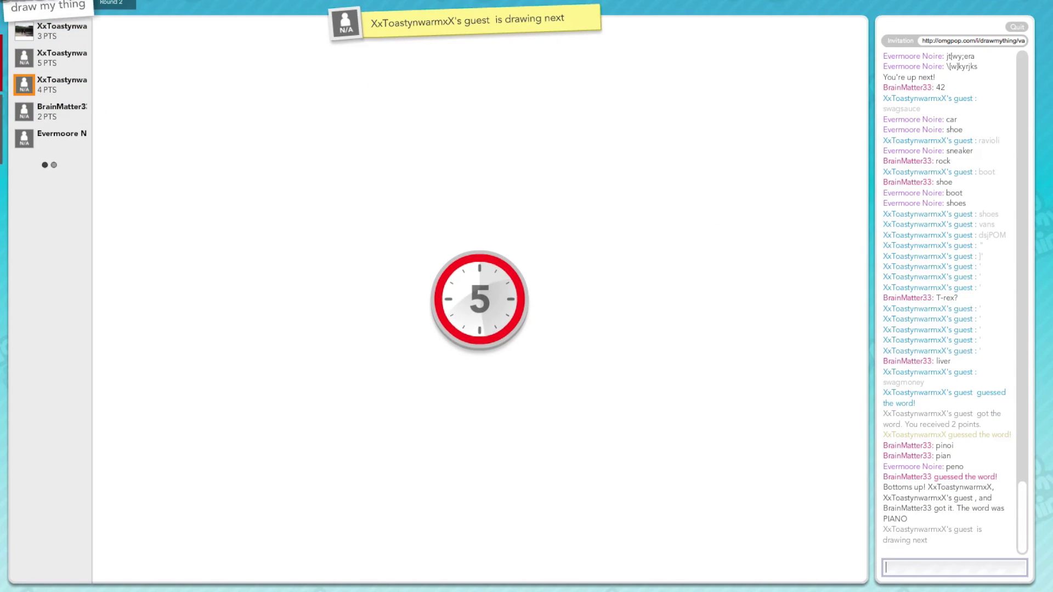
text(pen)
text(15)
key(Return)
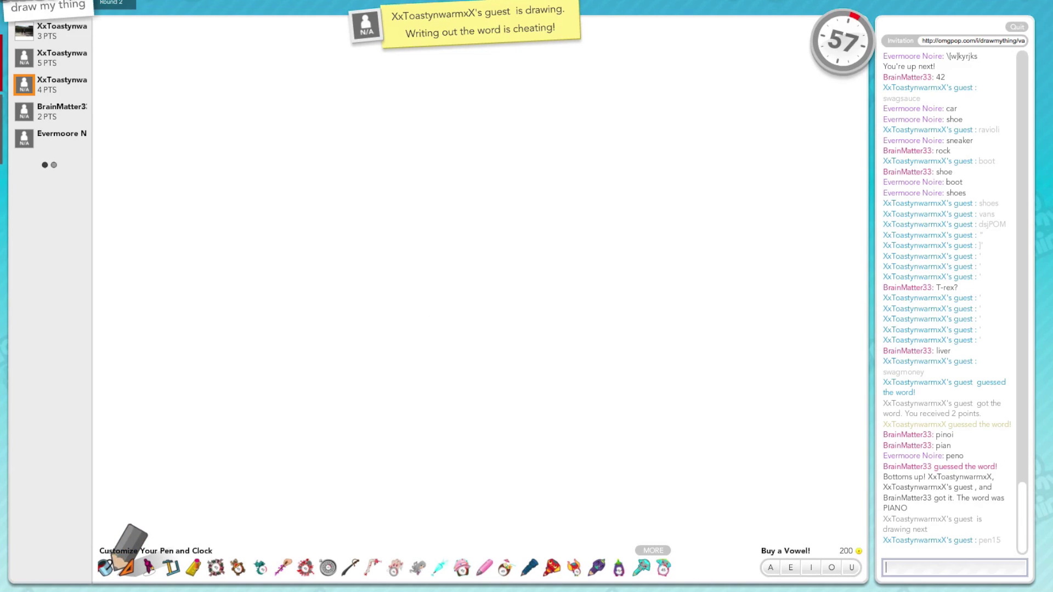
drag(538, 156, 537, 158)
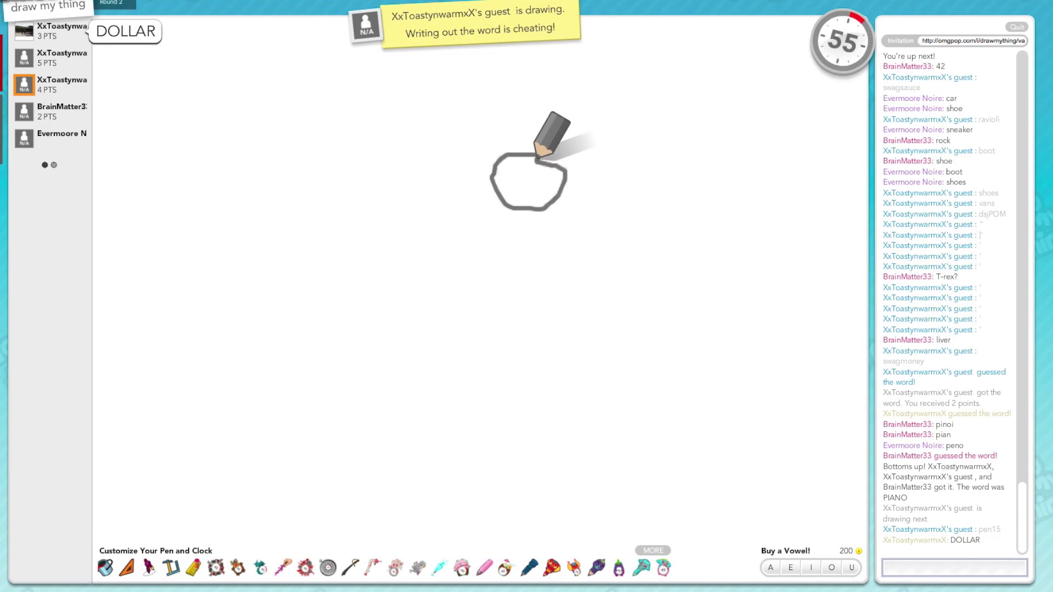
text(dolla)
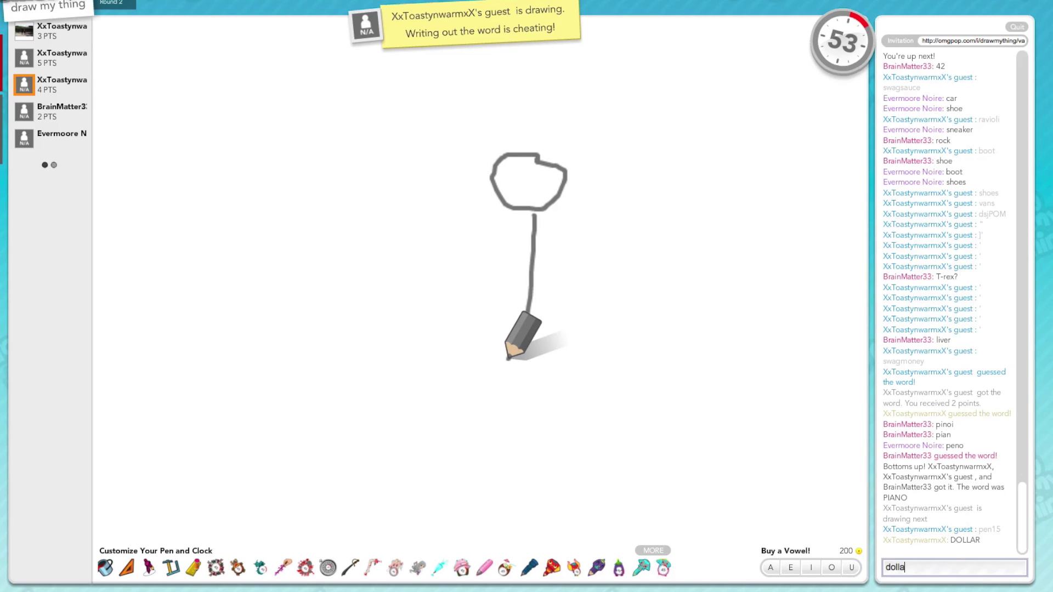
text(r)
key(Return)
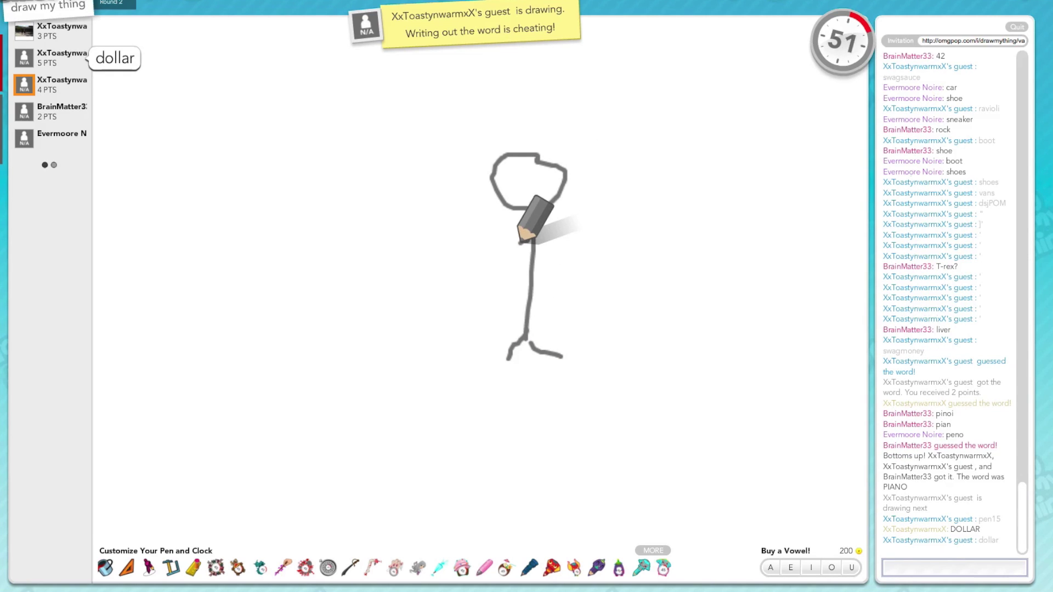
drag(520, 240, 532, 238)
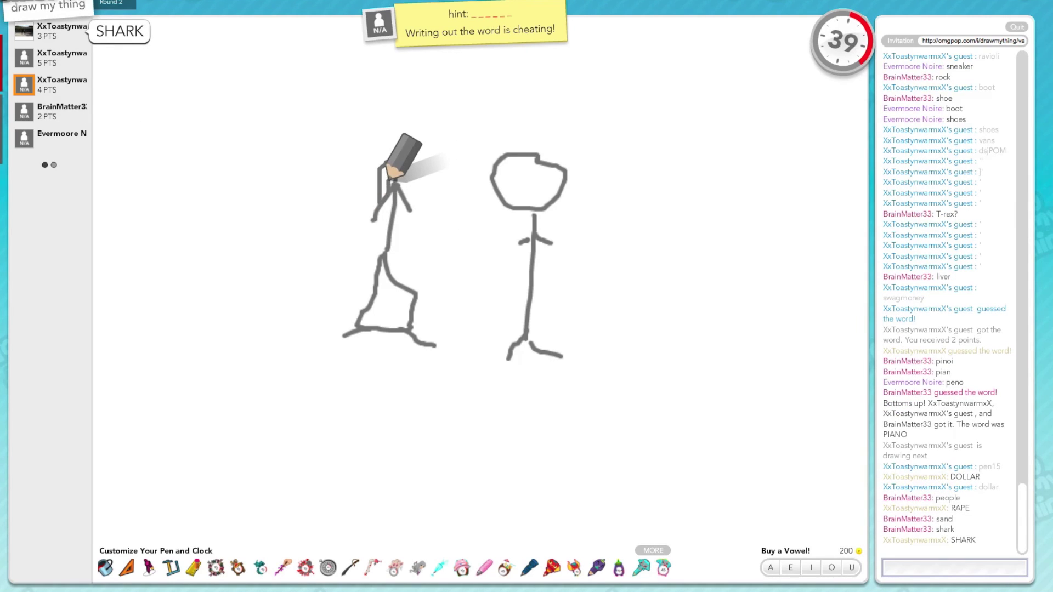
text(aust)
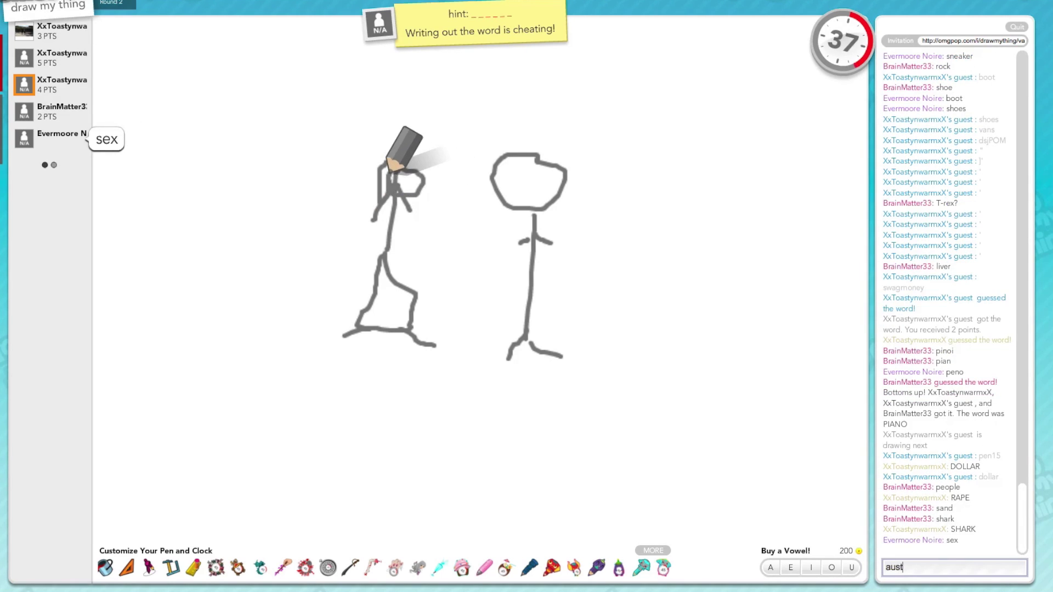
text(in's g)
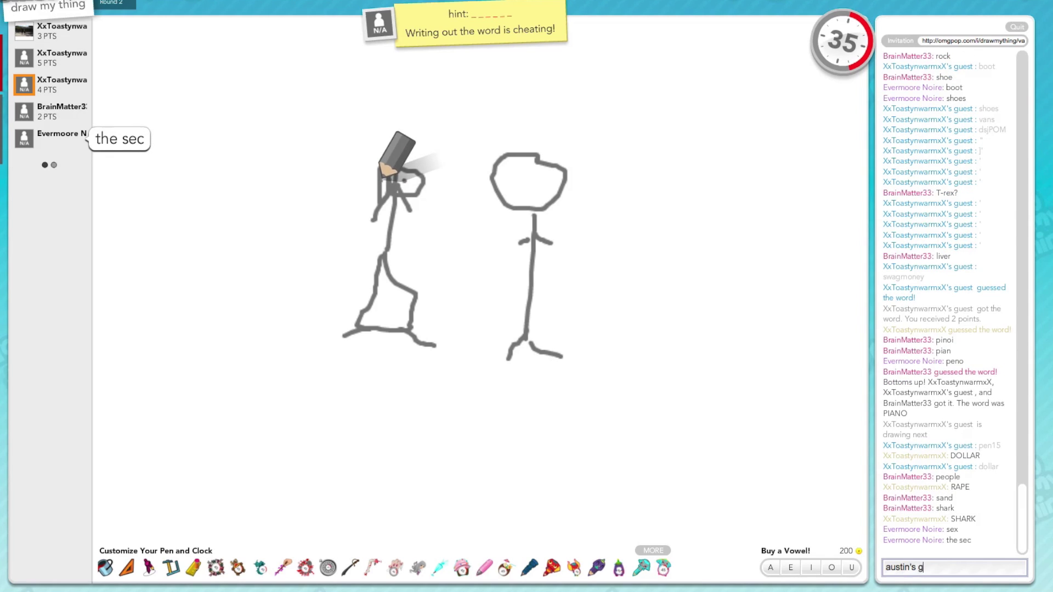
text(f)
key(Return)
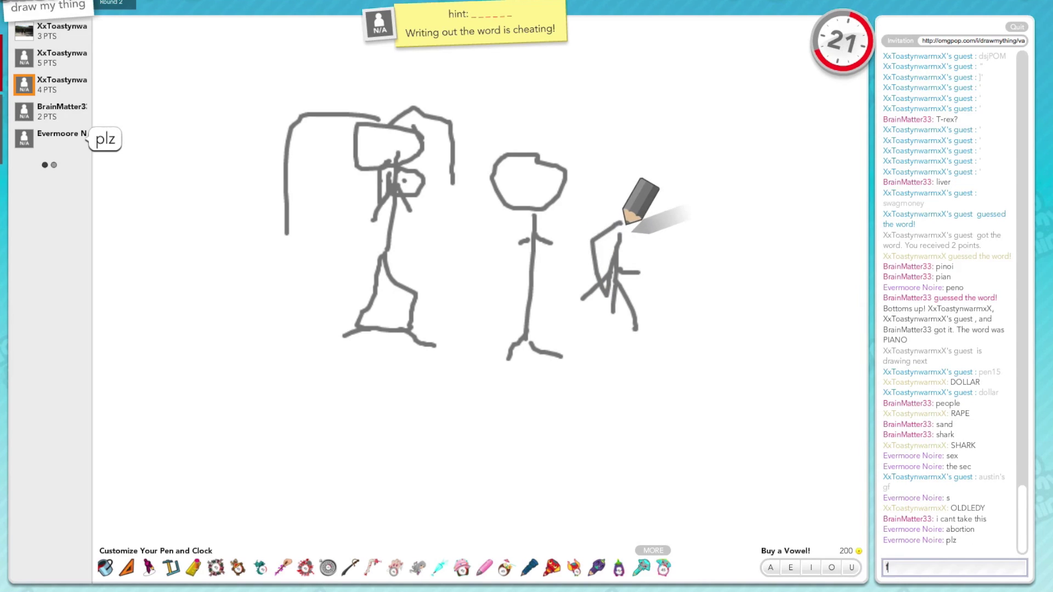
text(amily)
key(Return)
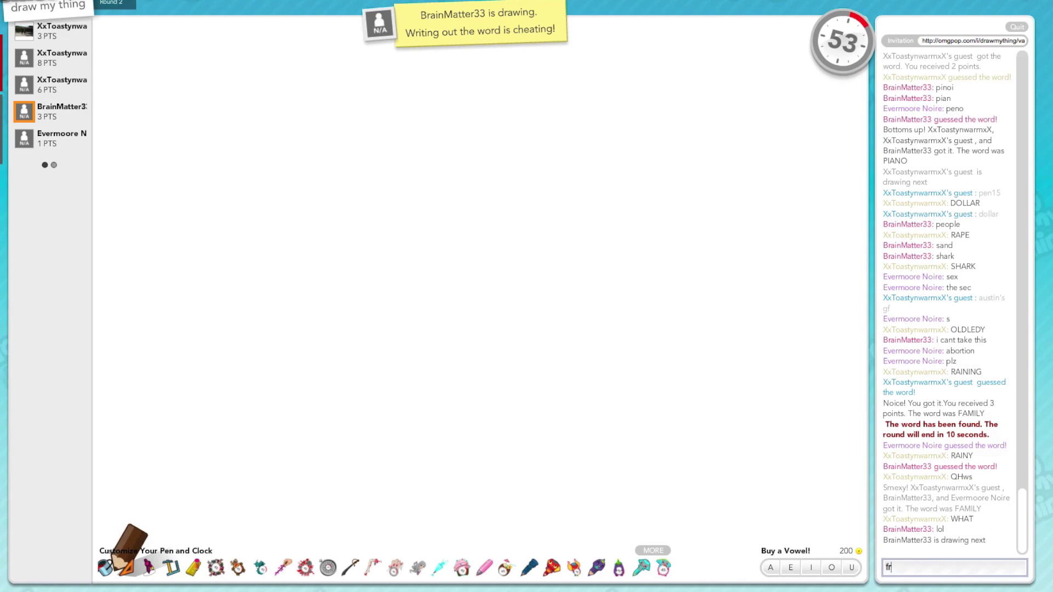
text(dzoned)
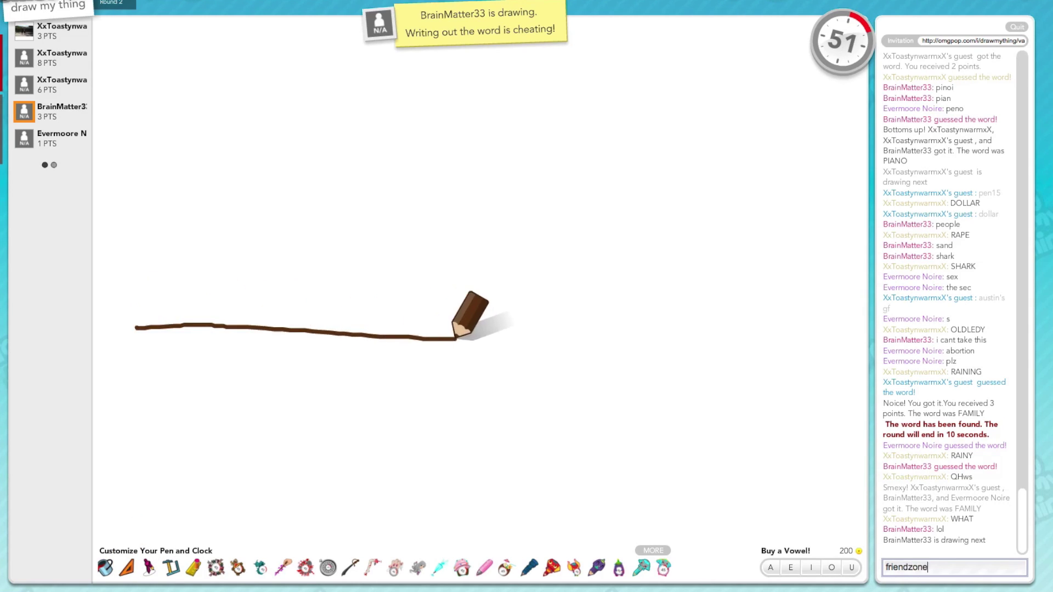
Step: Guess friendzoned, dirt, poop, rock and soil, then the correct answer 'seed'
key(Return)
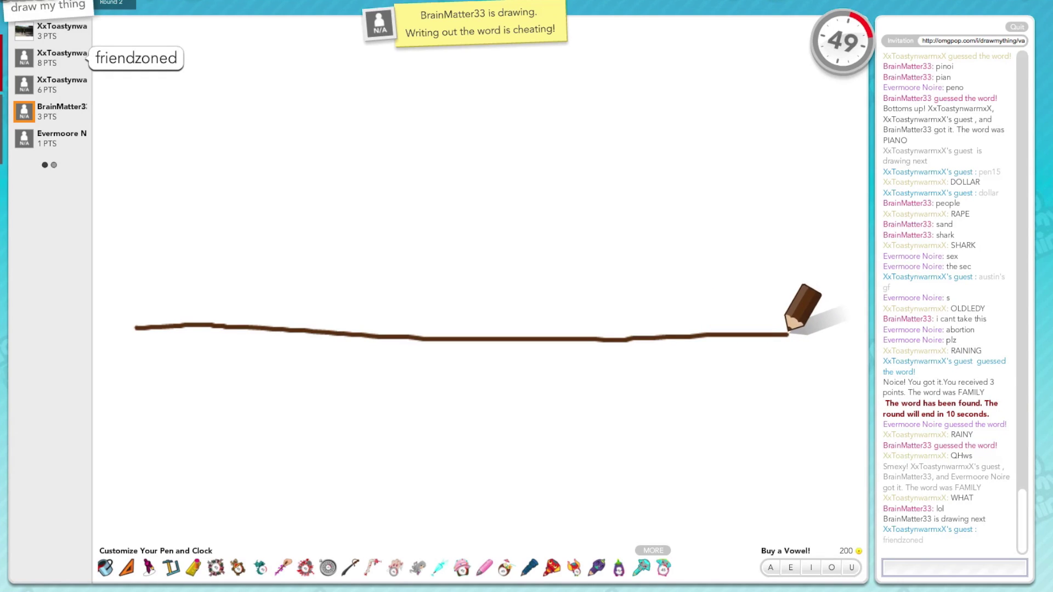
text(diry)
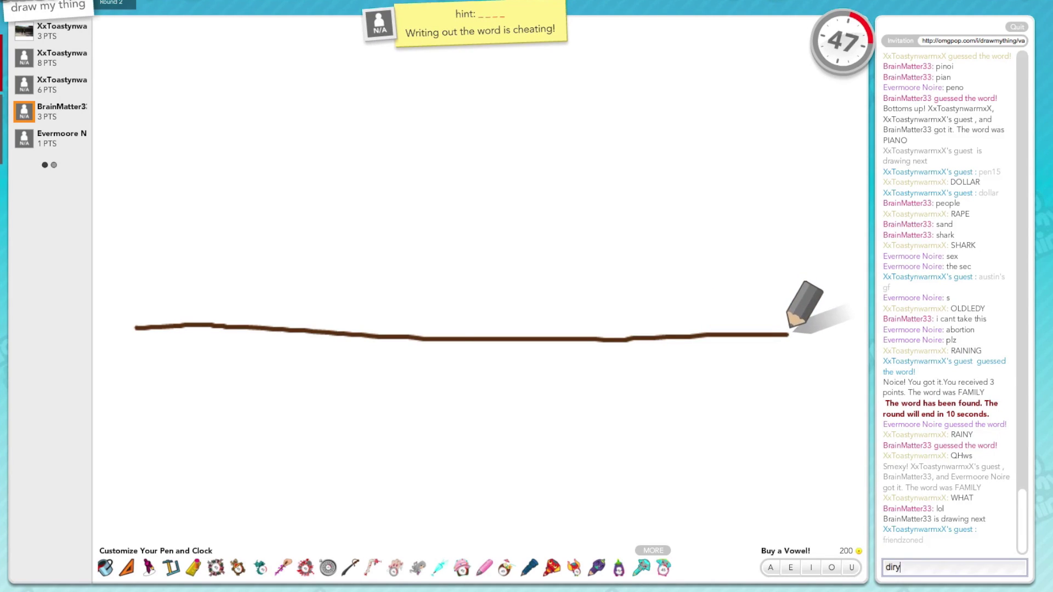
key(BackSpace)
text(t)
key(Return)
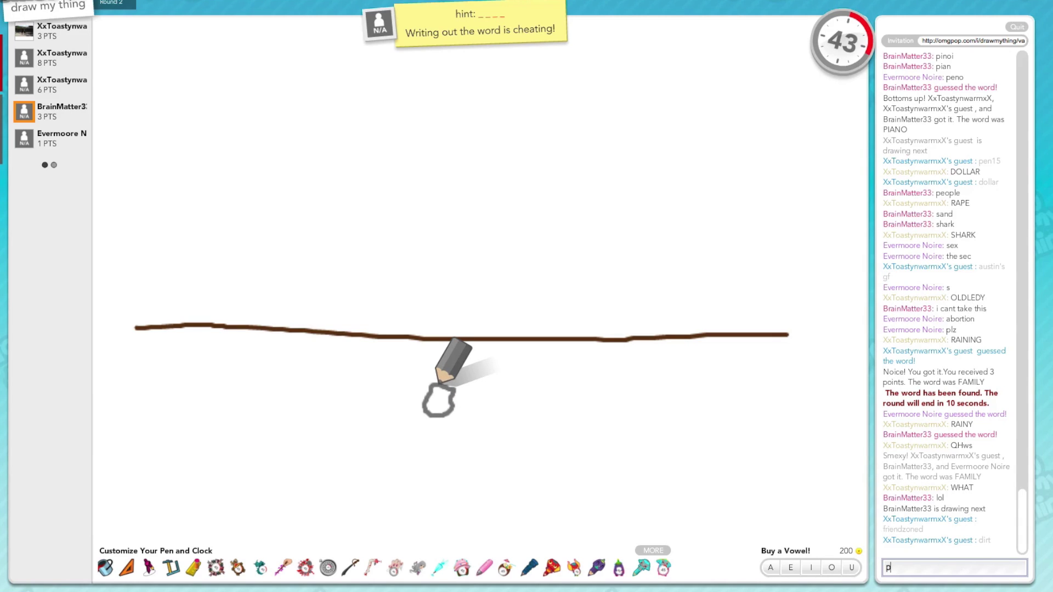
key(Return)
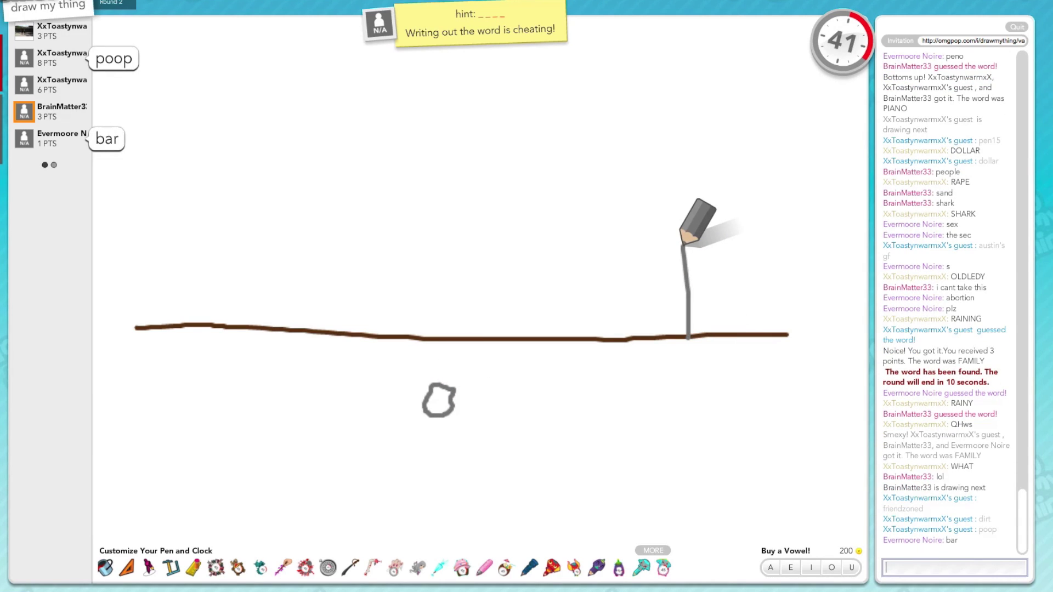
text(rock)
key(Return)
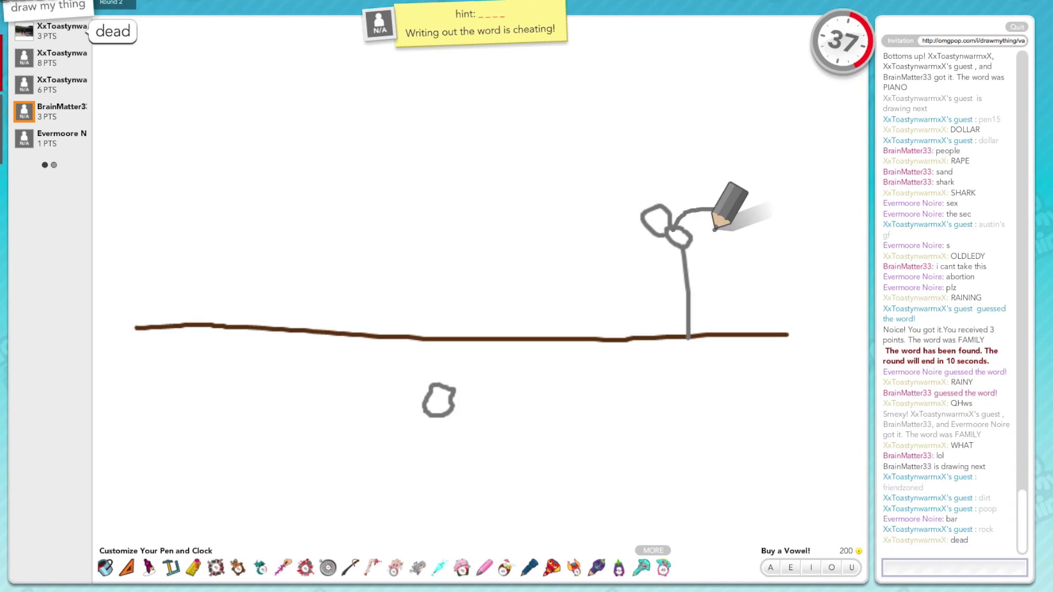
text(soild)
key(Return)
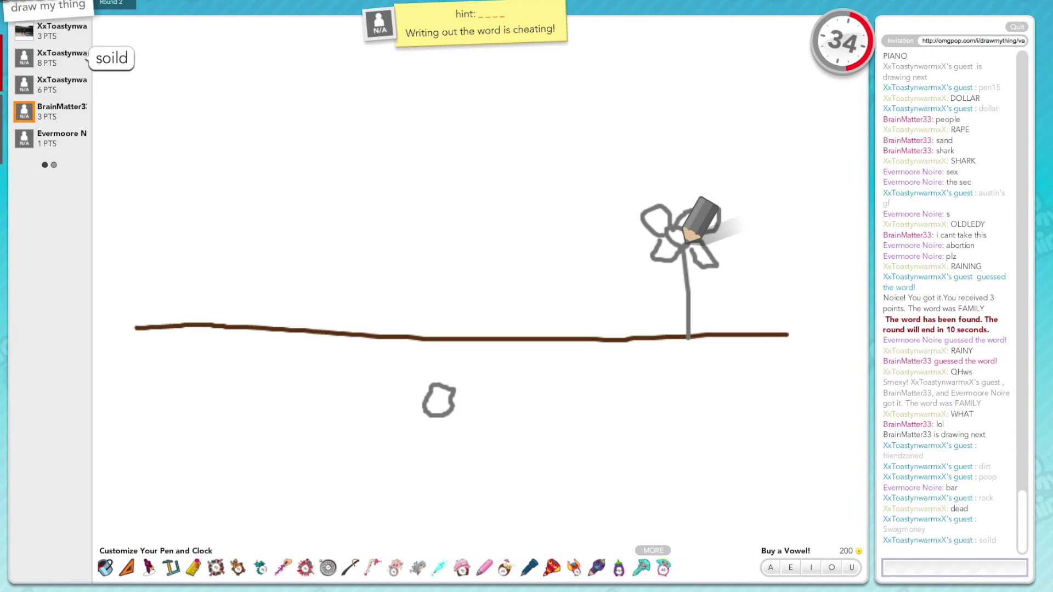
text(soiul)
key(Return)
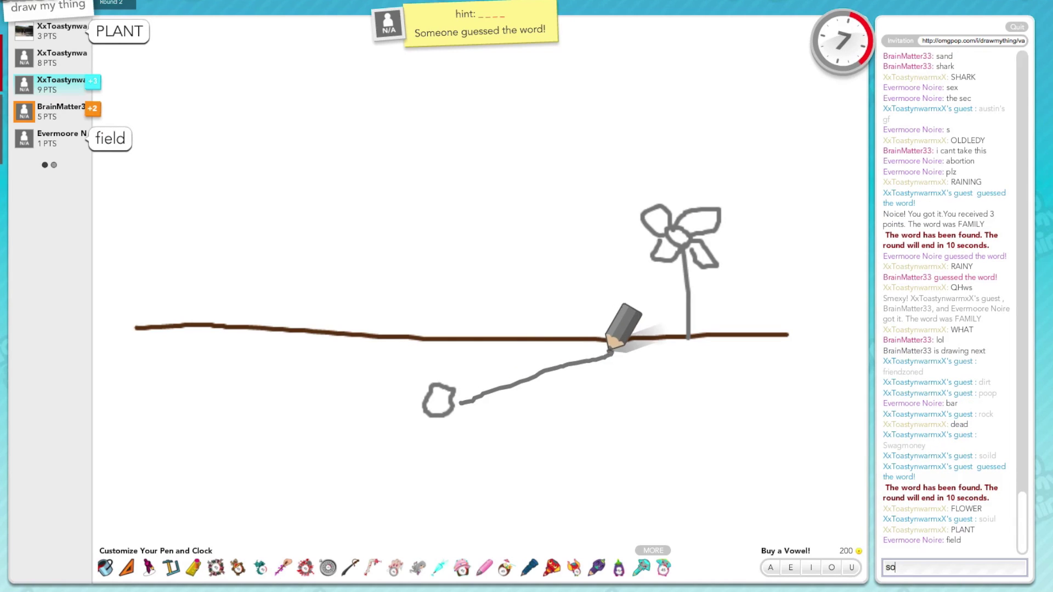
text(soil)
key(Return)
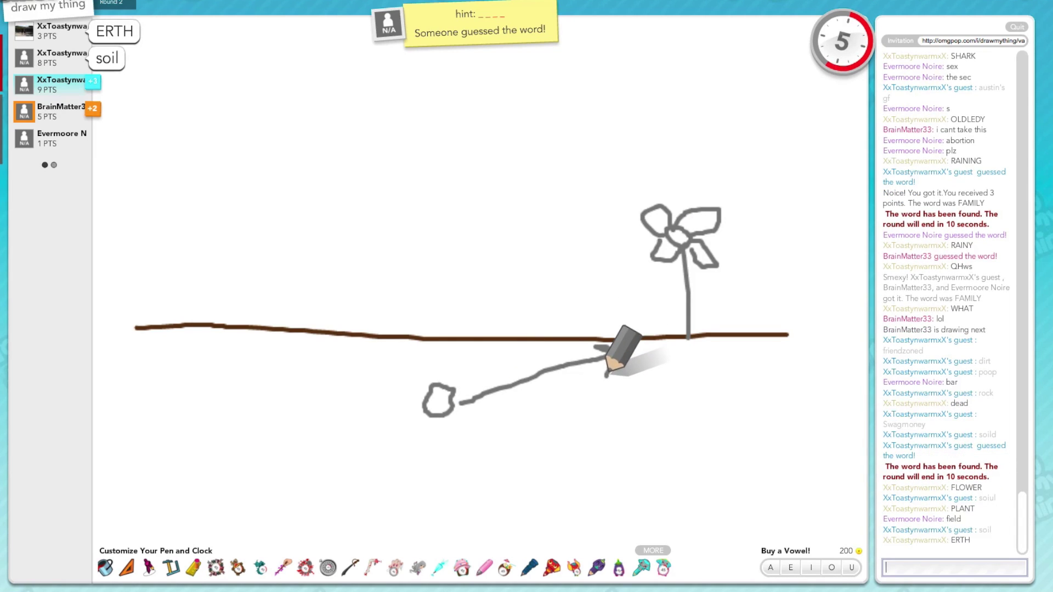
text(d)
key(Return)
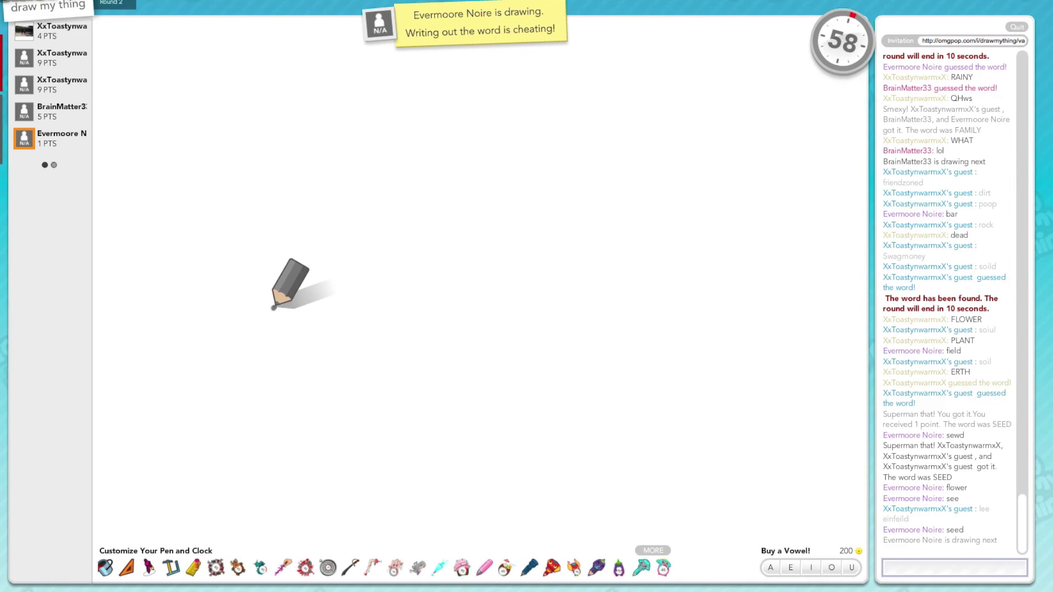
Step: Submit 'high heels' in chat to win Evermoore Noire's round
mouse_move(273, 306)
mouse_down()
mouse_move(276, 401)
mouse_move(289, 312)
mouse_move(400, 394)
mouse_move(413, 350)
mouse_up()
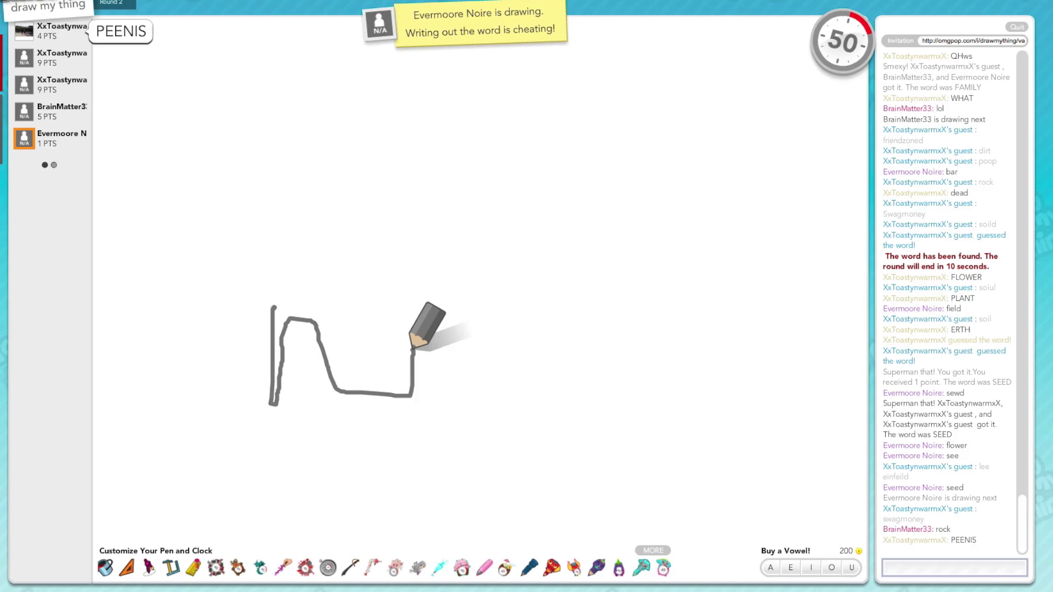
text(high he)
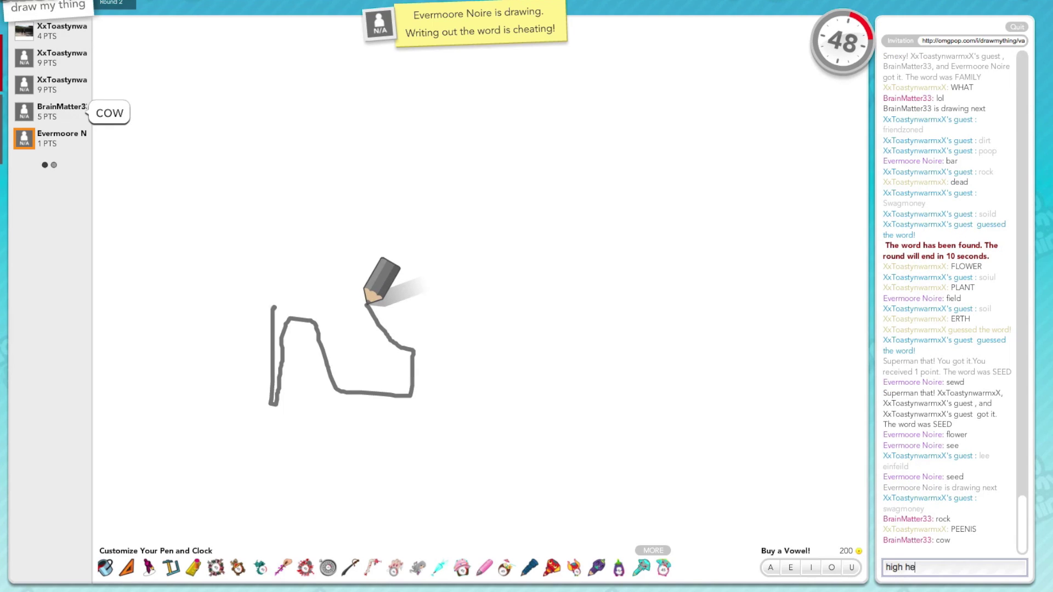
text(els)
key(Return)
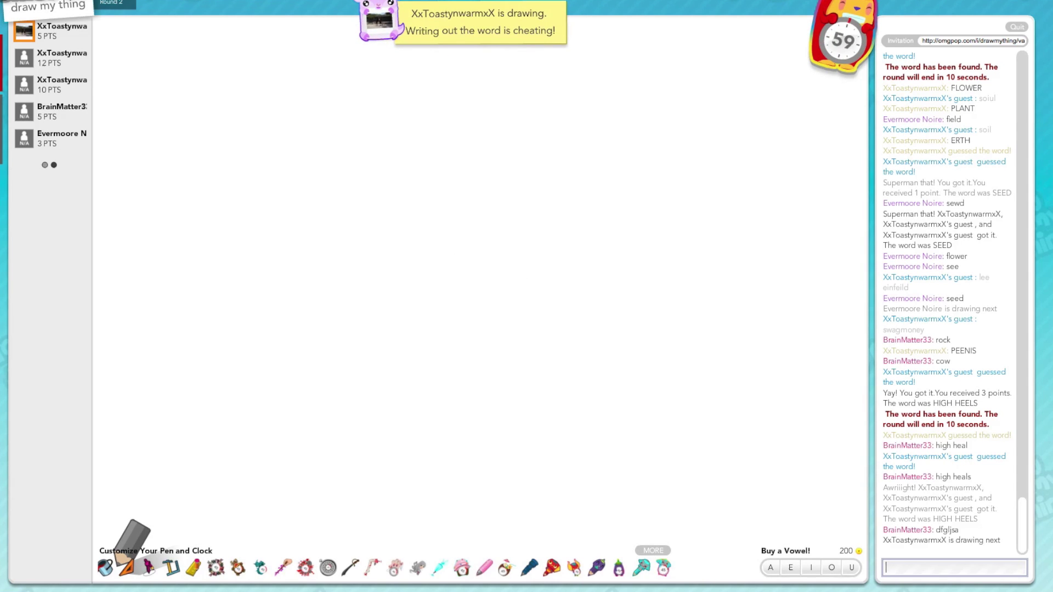
Step: Guess africa, mustache, ADD, ADHD and terrets, then the correct answer 'barbed wire'
drag(191, 136, 195, 156)
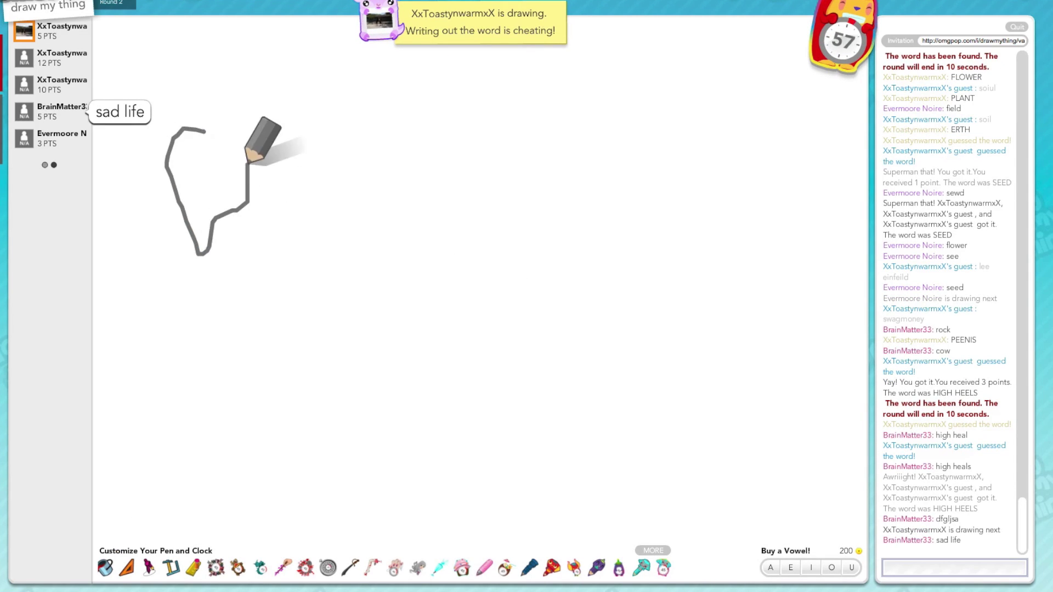
text(africa)
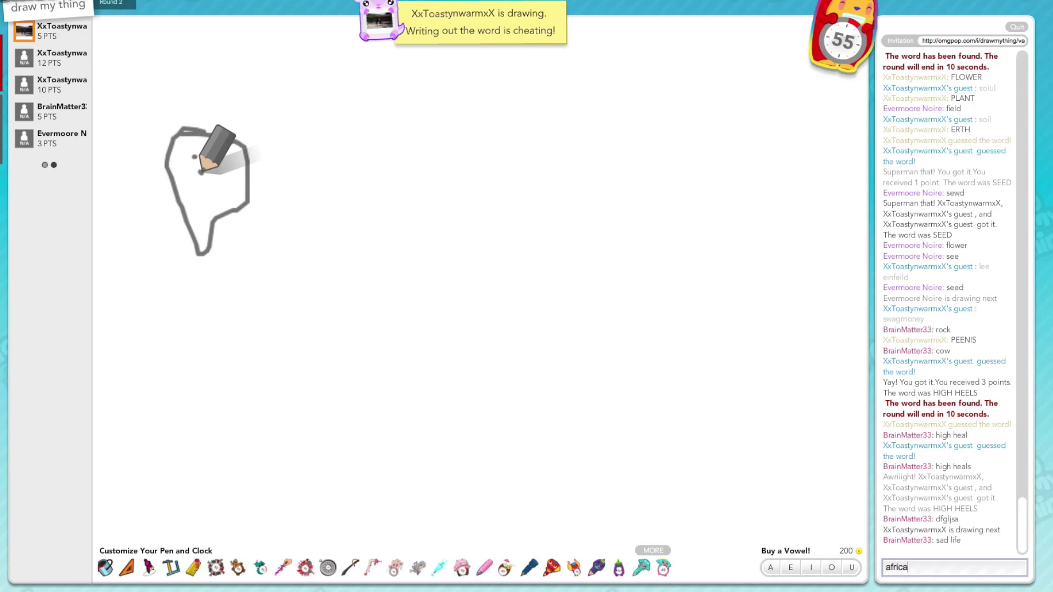
key(Return)
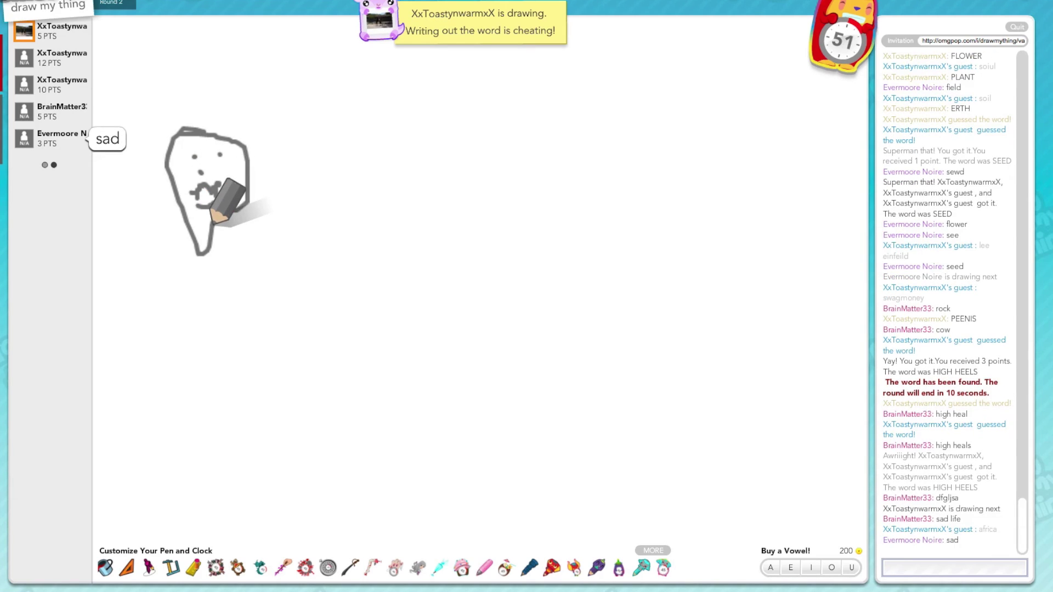
text(mou)
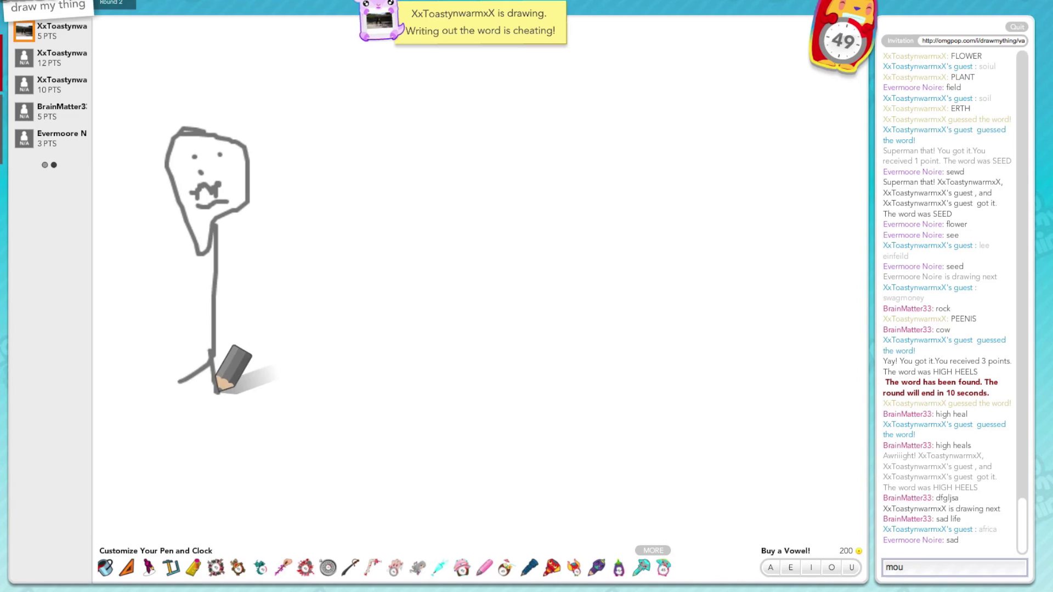
text(ustache)
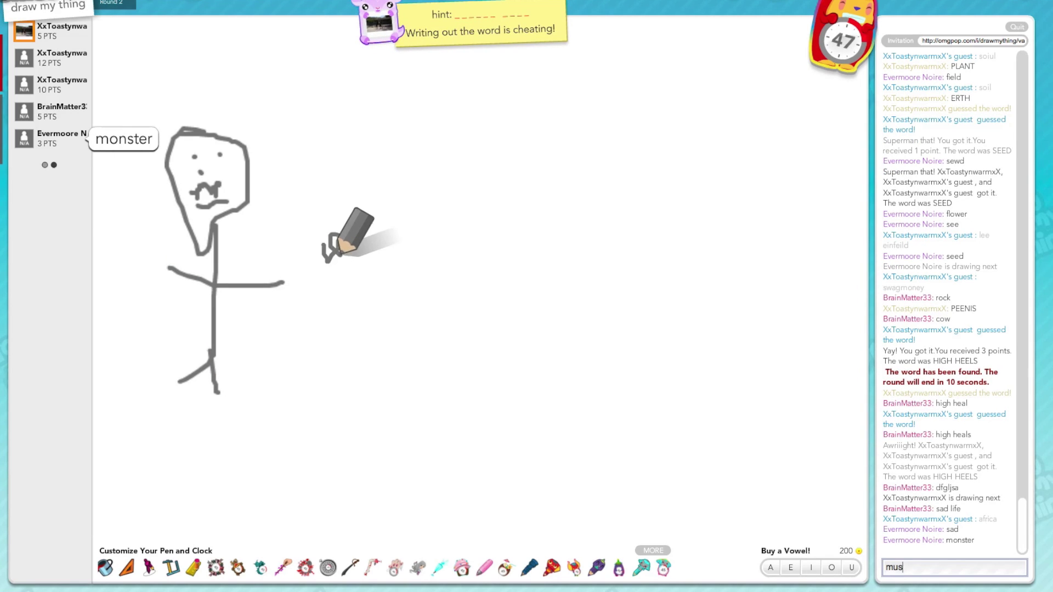
key(Return)
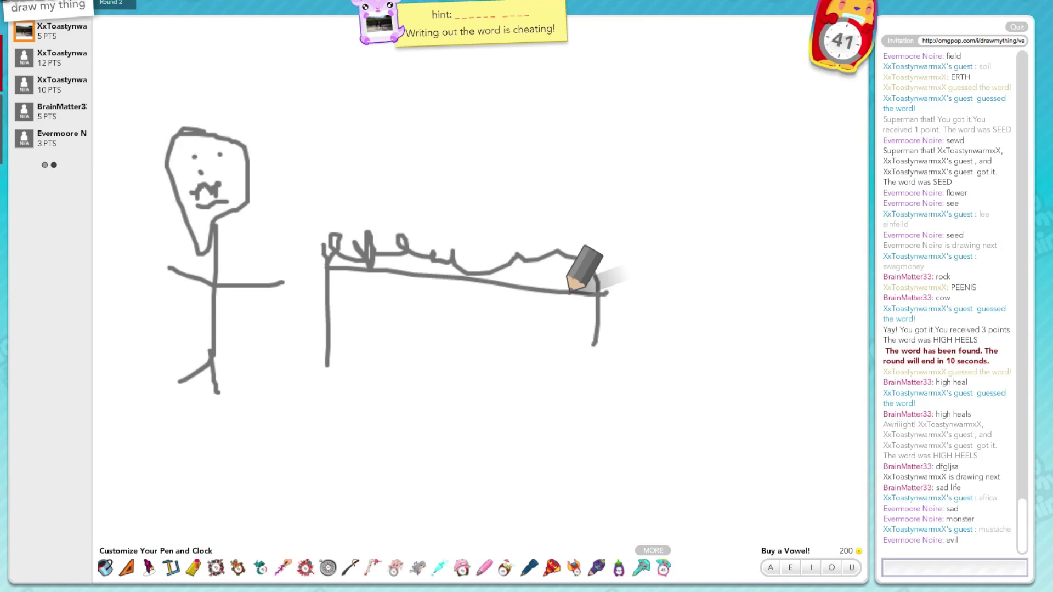
text(ADD)
key(Return)
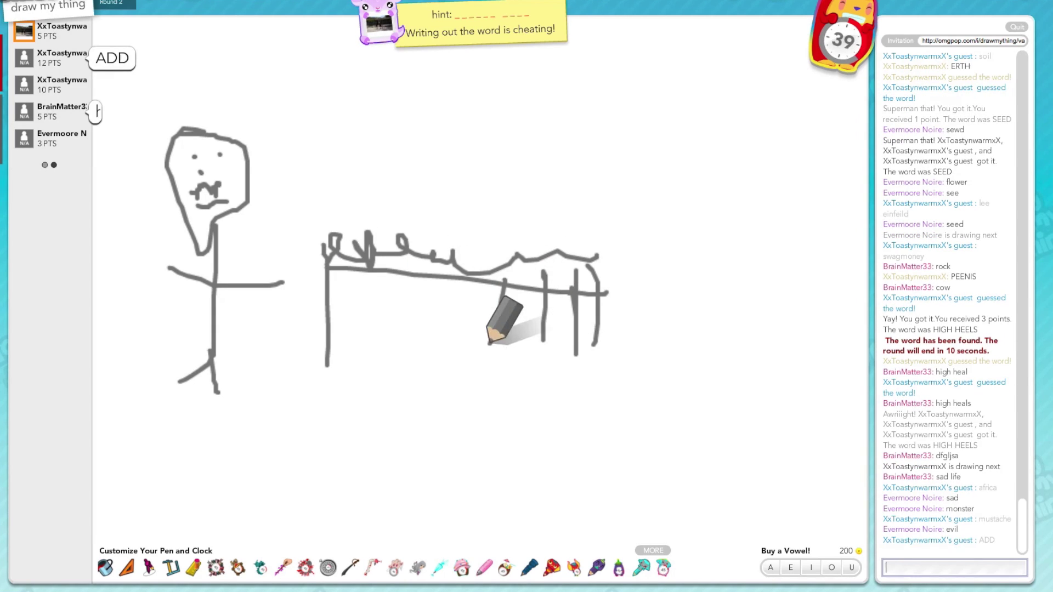
text(ADHD)
key(Return)
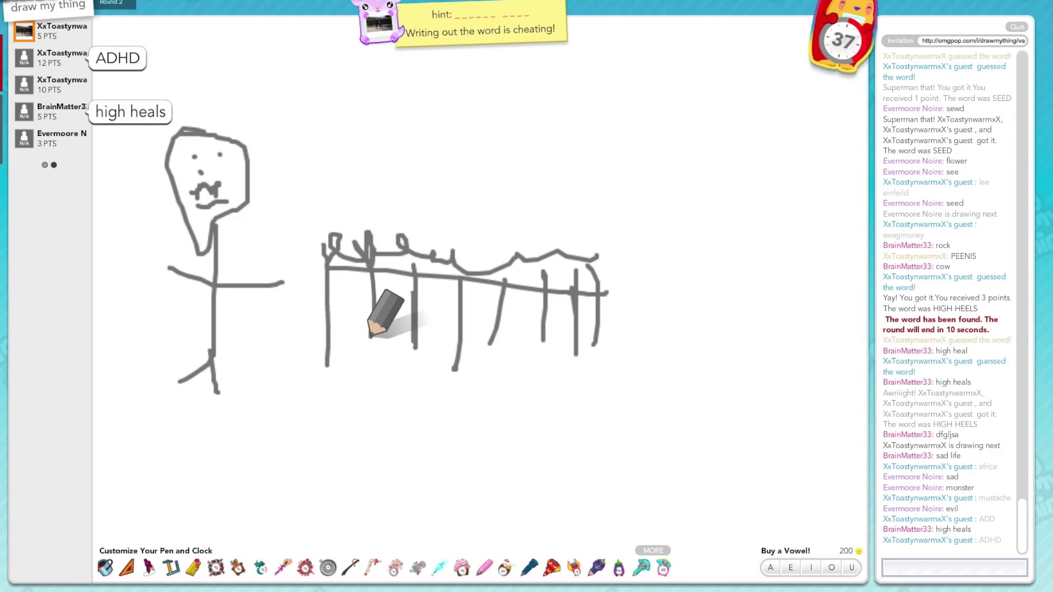
drag(342, 284, 692, 304)
drag(335, 161, 395, 209)
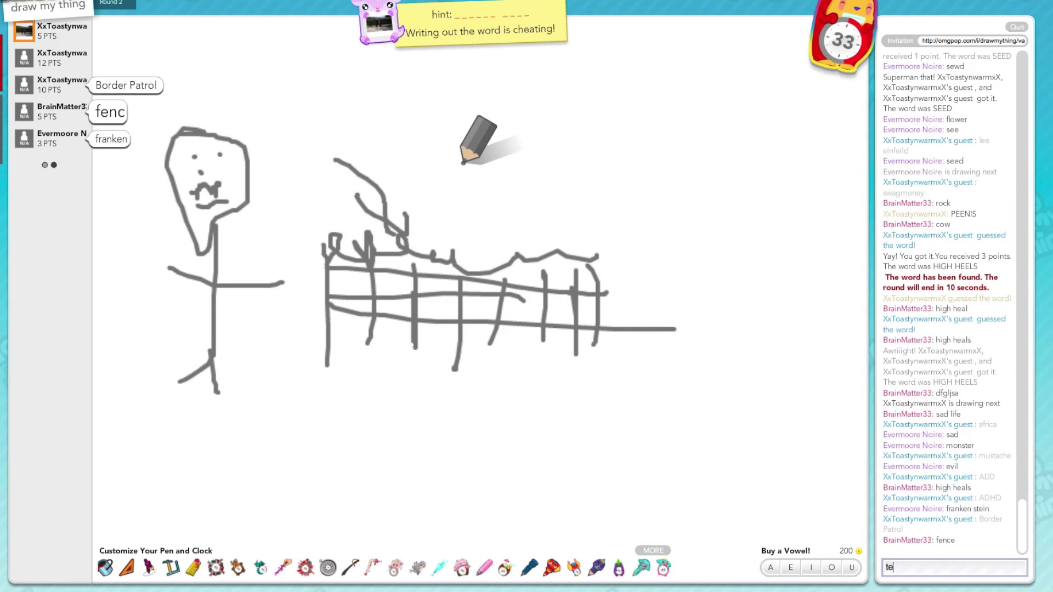
text(terrets)
key(Return)
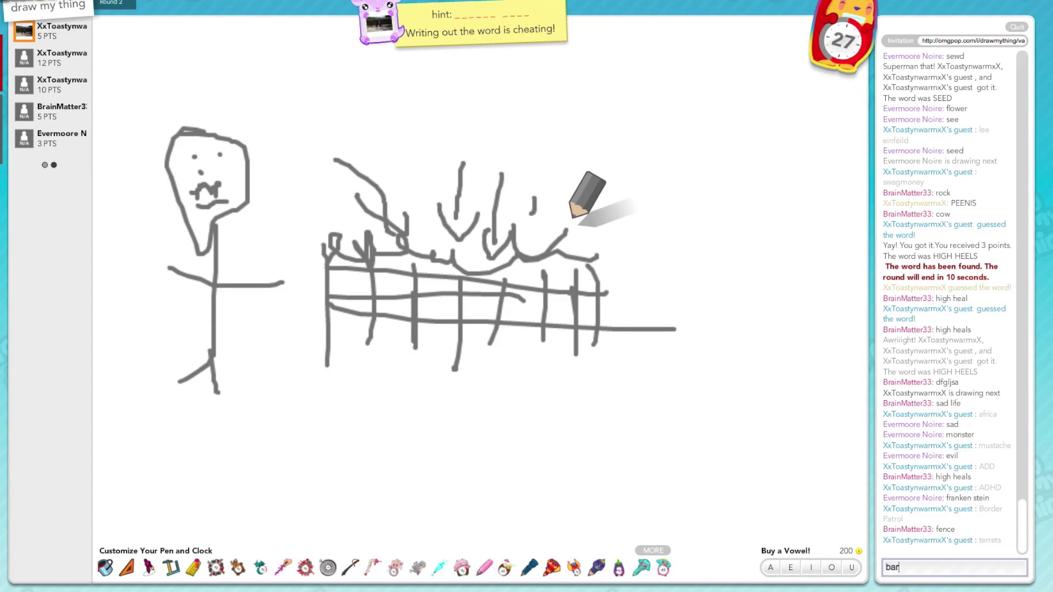
key(Return)
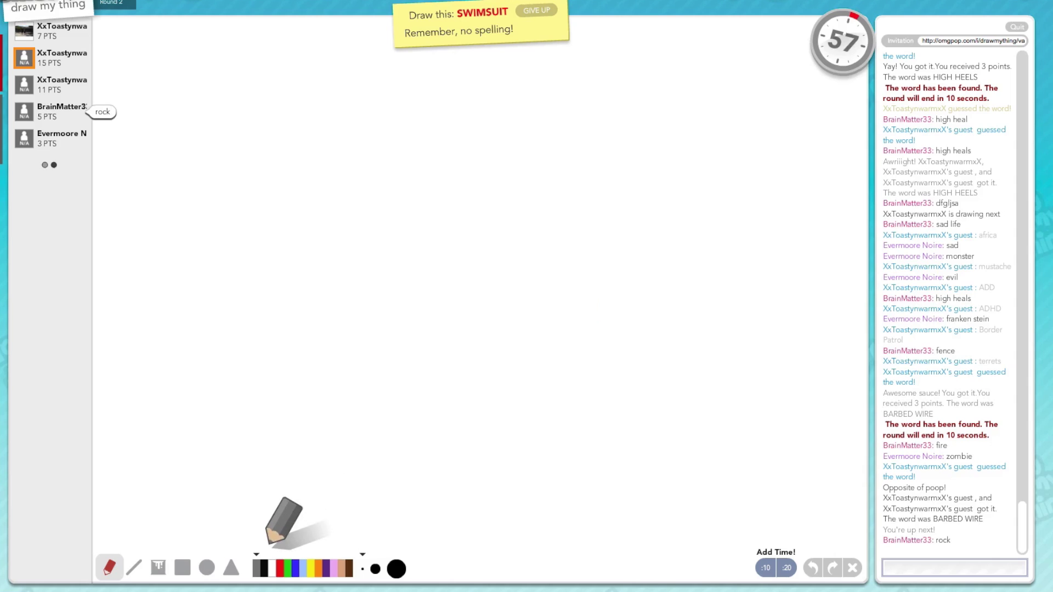
Step: Draw a black stick figure with a smiling face, body, legs and arms
mouse_move(461, 99)
mouse_down()
mouse_move(448, 103)
mouse_move(457, 99)
mouse_up()
click(436, 123)
mouse_move(435, 133)
mouse_down()
mouse_move(455, 136)
mouse_move(448, 264)
mouse_move(401, 338)
mouse_up()
drag(448, 288, 477, 328)
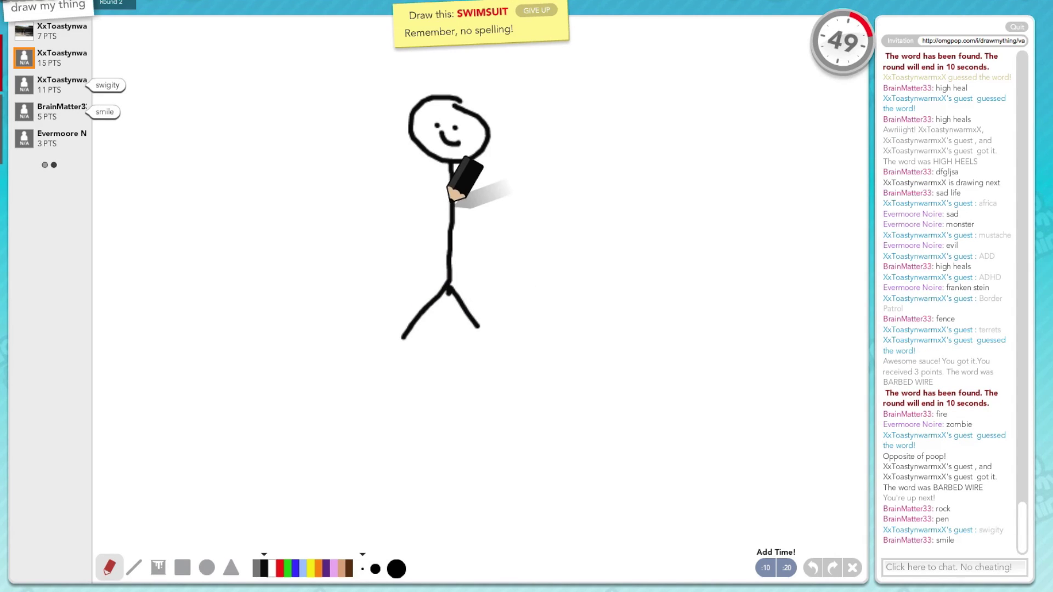
mouse_move(449, 206)
mouse_down()
mouse_move(376, 171)
mouse_move(498, 192)
mouse_up()
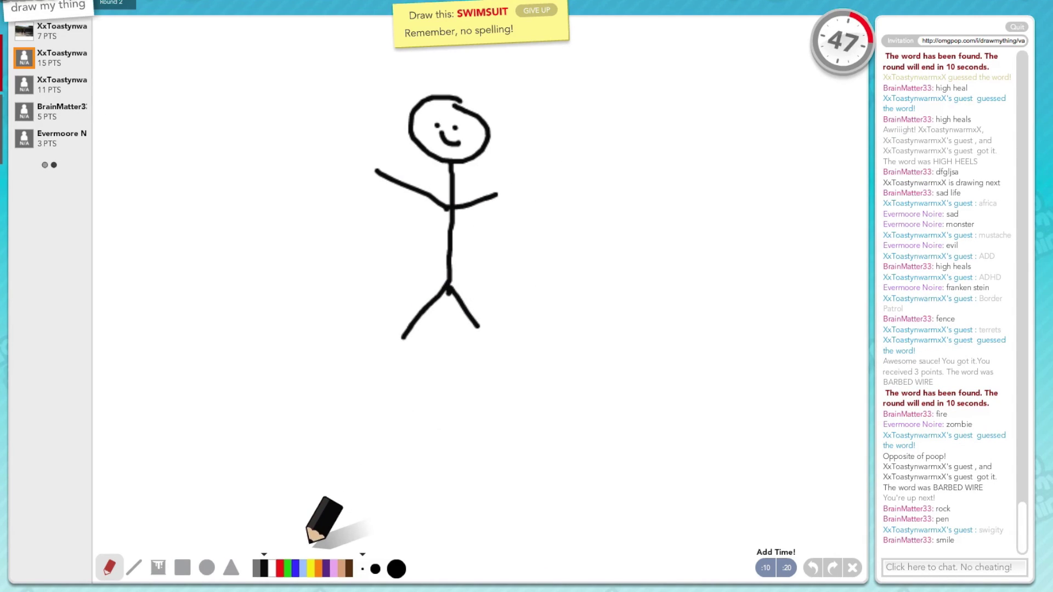
Step: Add a green swimsuit on the figure and wavy blue water around it
click(287, 568)
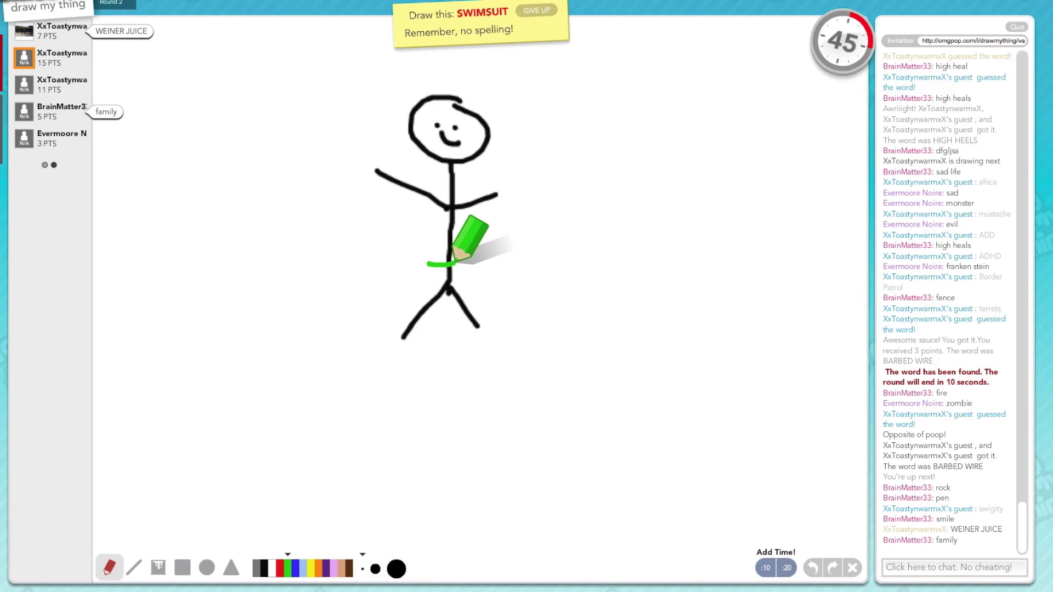
mouse_move(429, 264)
mouse_down()
mouse_move(471, 284)
mouse_move(428, 286)
mouse_move(461, 325)
mouse_up()
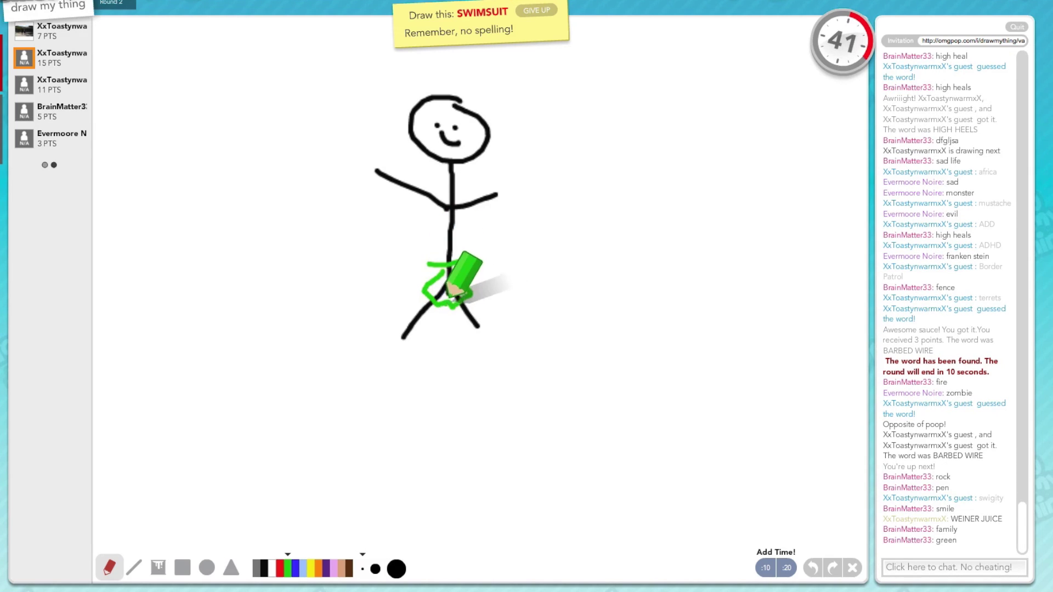
drag(461, 271, 411, 309)
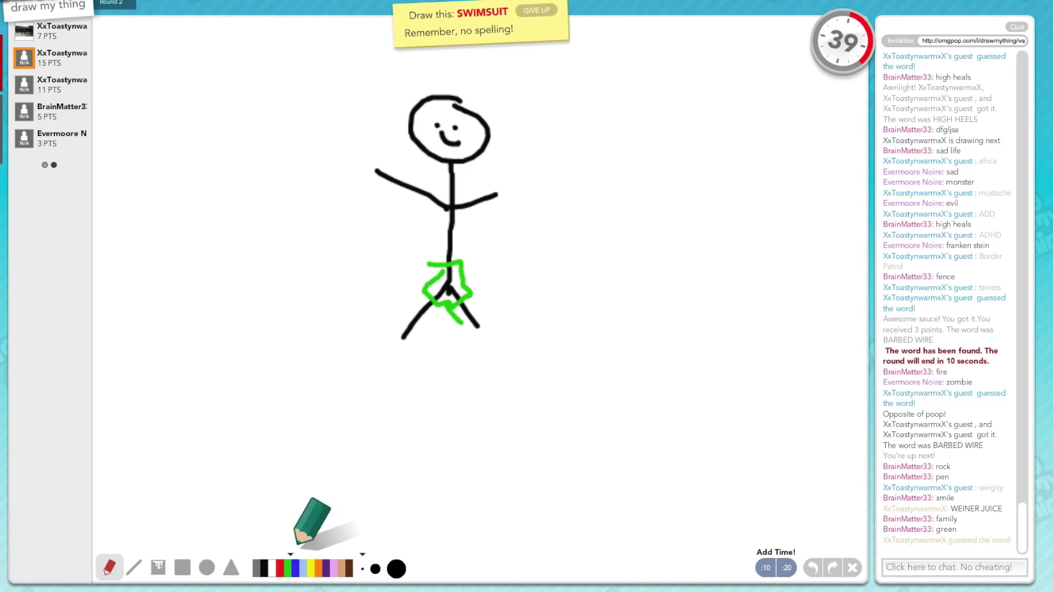
click(295, 569)
drag(157, 260, 691, 249)
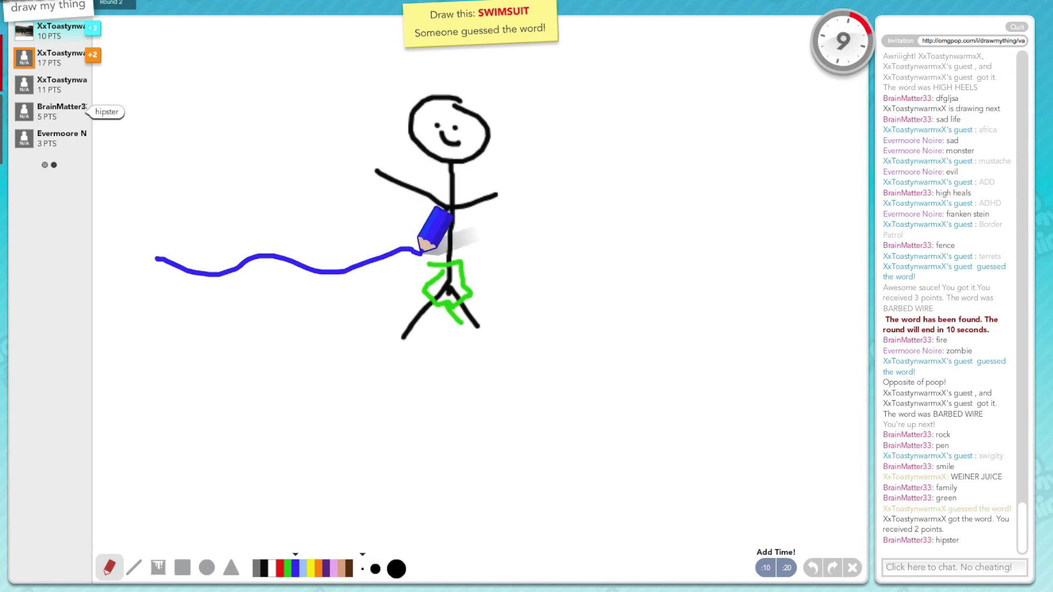
mouse_move(561, 302)
mouse_down()
mouse_move(510, 296)
mouse_move(494, 311)
mouse_up()
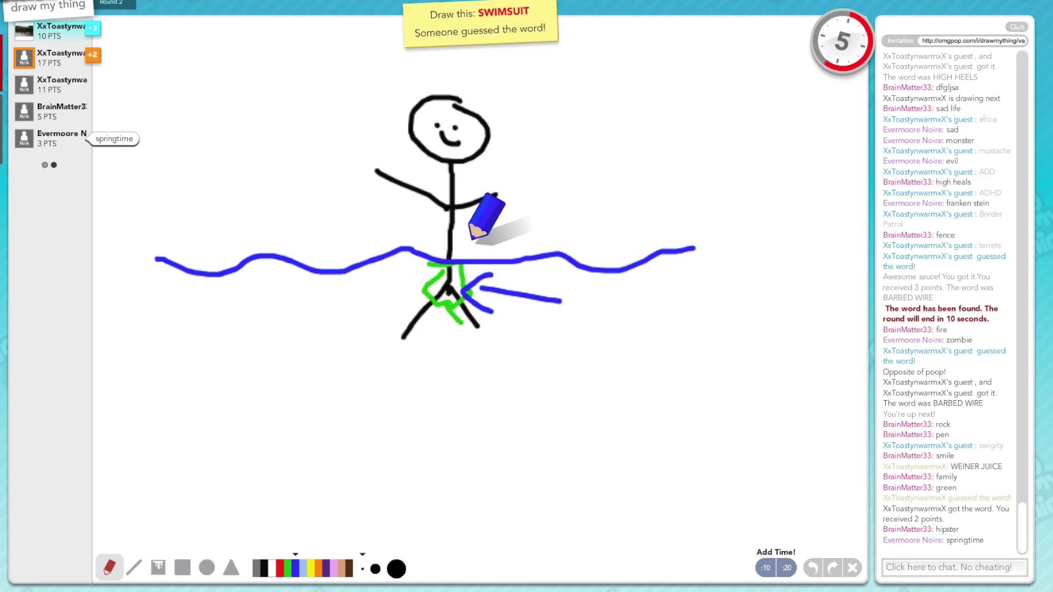
click(288, 568)
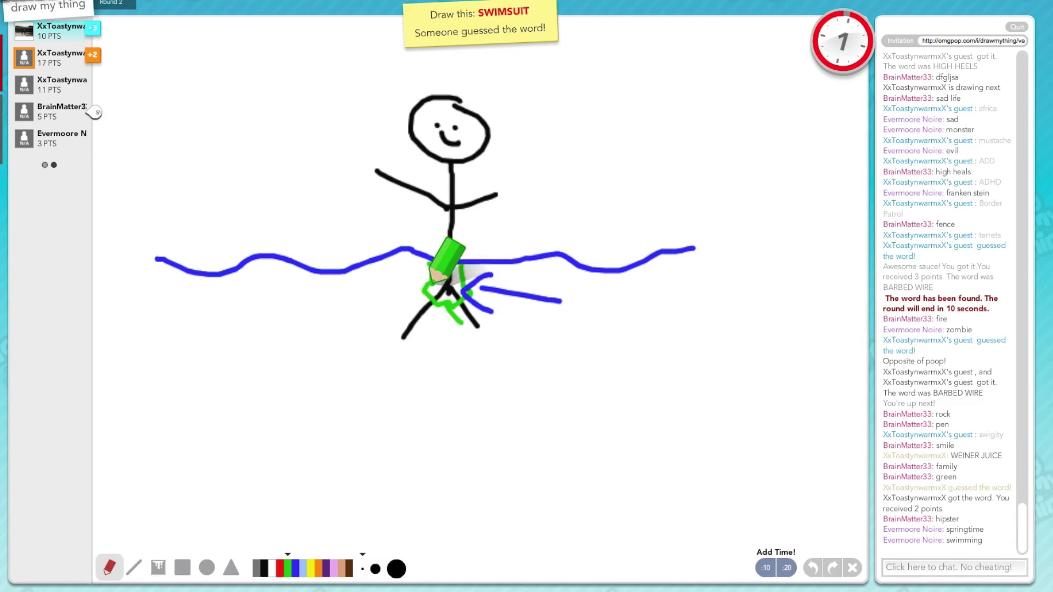
drag(434, 266, 436, 286)
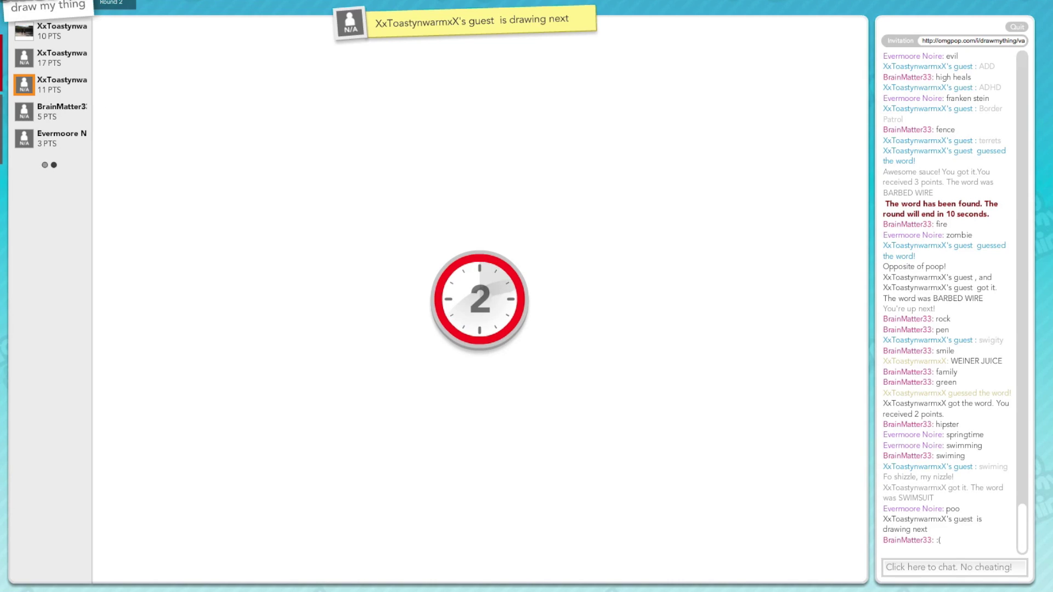
text(my mom)
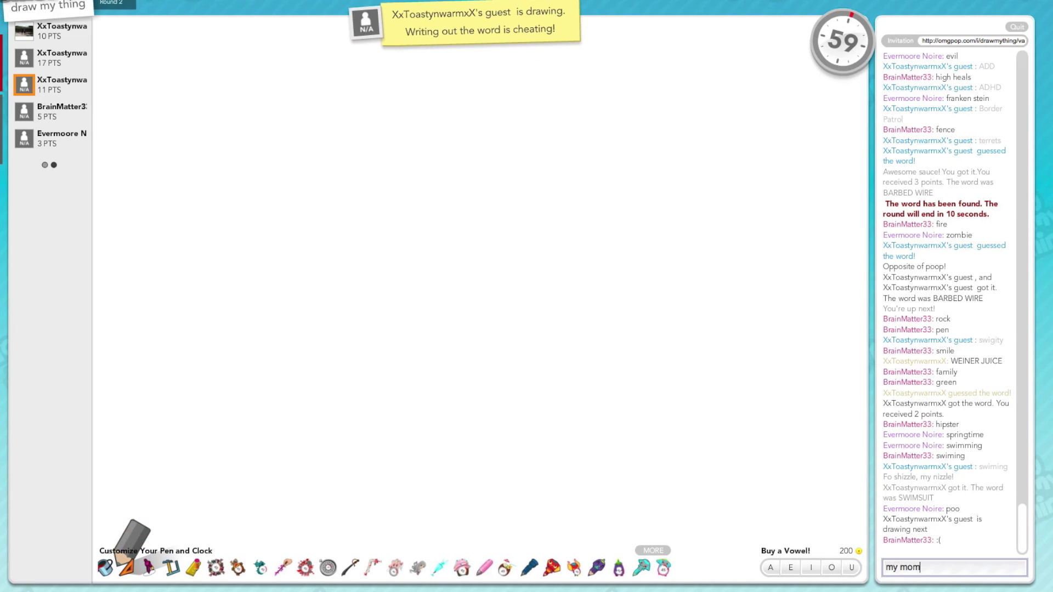
Step: Guess my mom, pen15, merica, scratch book and scrap book in chat
key(Return)
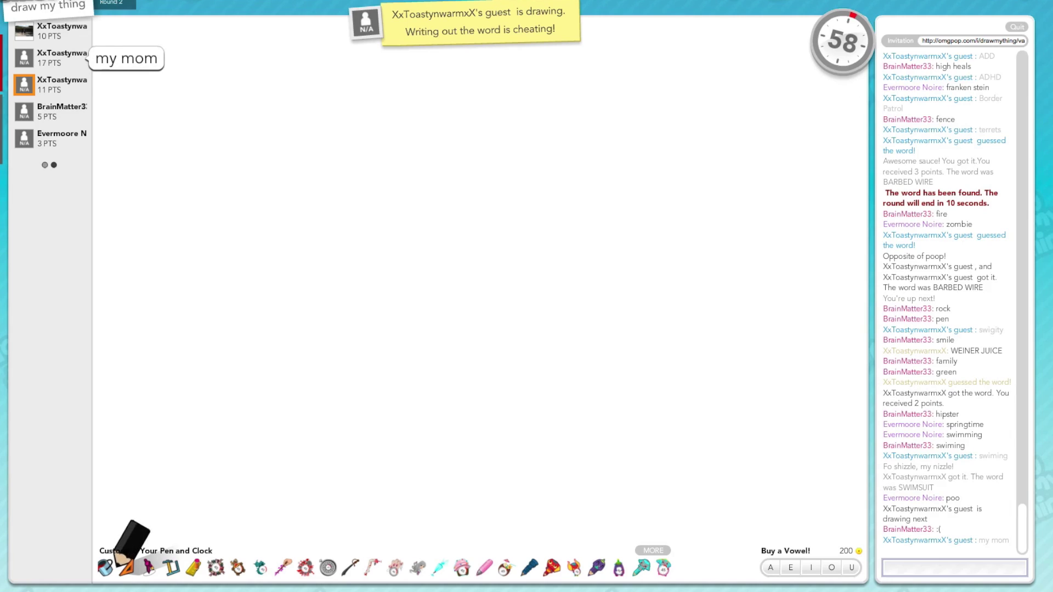
text(pen15)
key(Return)
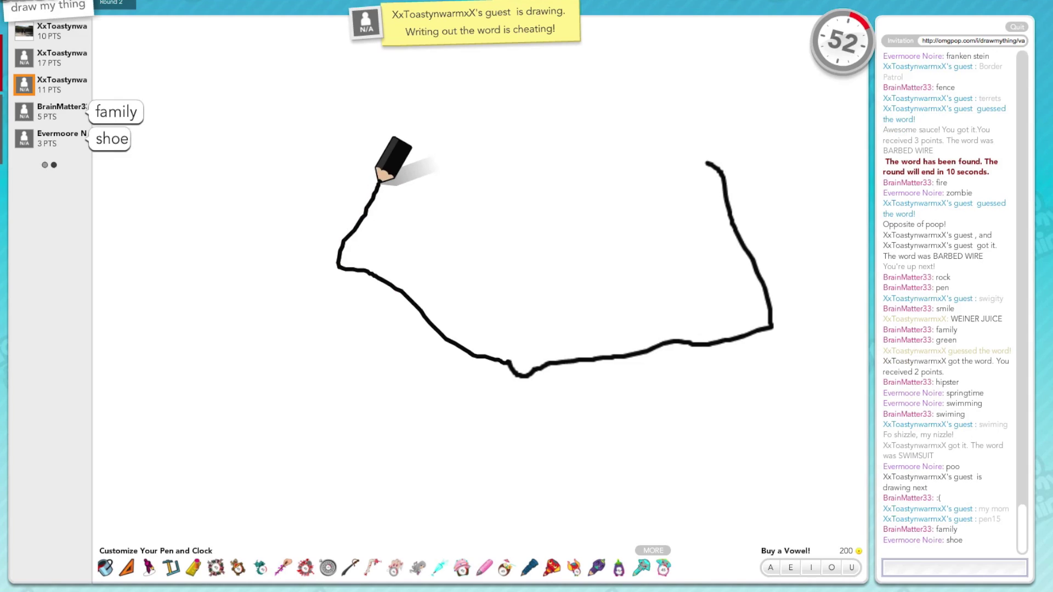
text(eri)
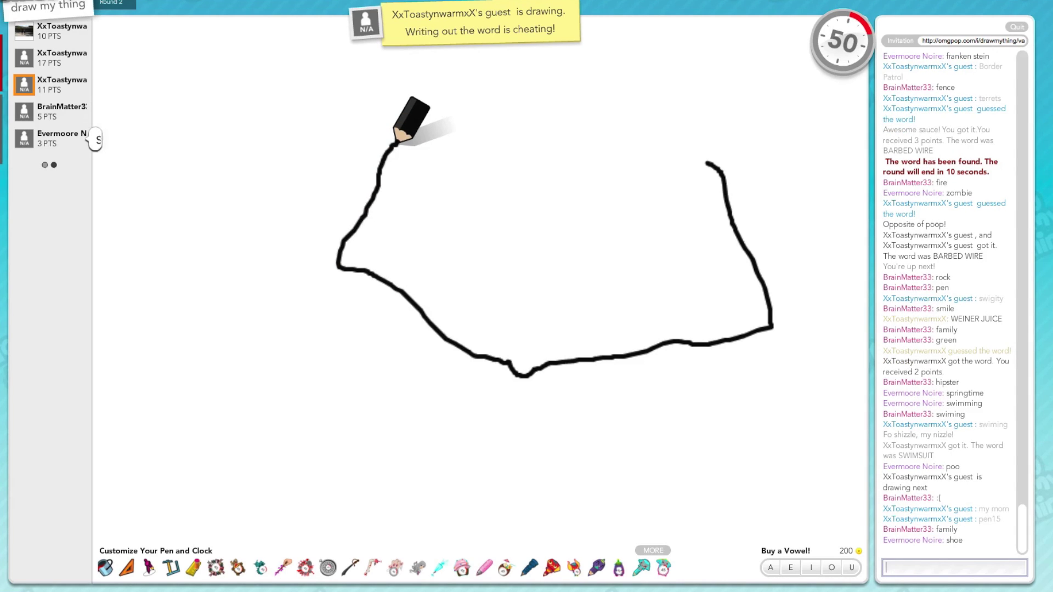
text(ca)
key(Return)
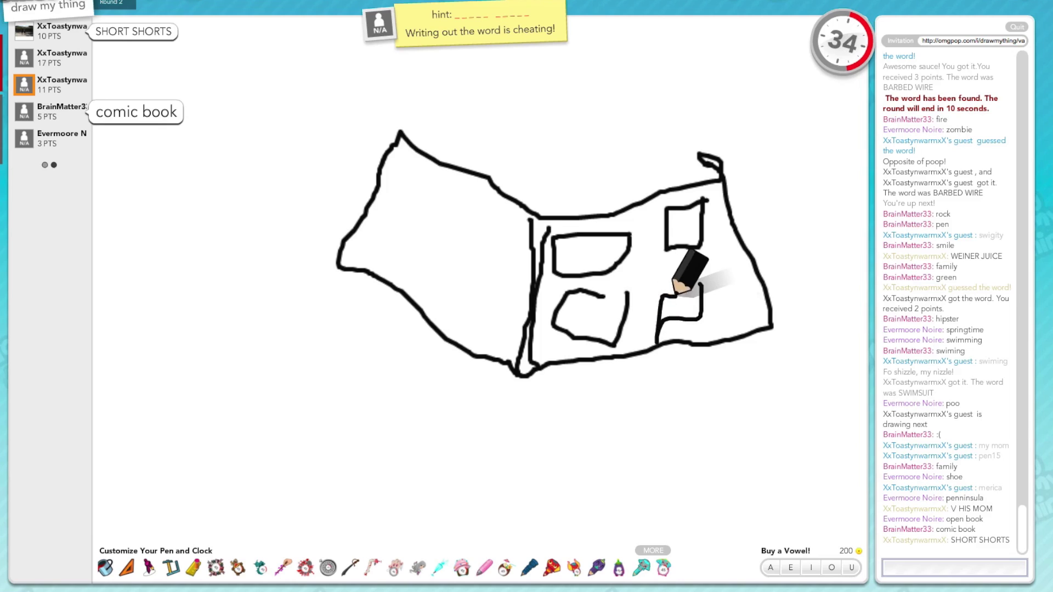
text(scr)
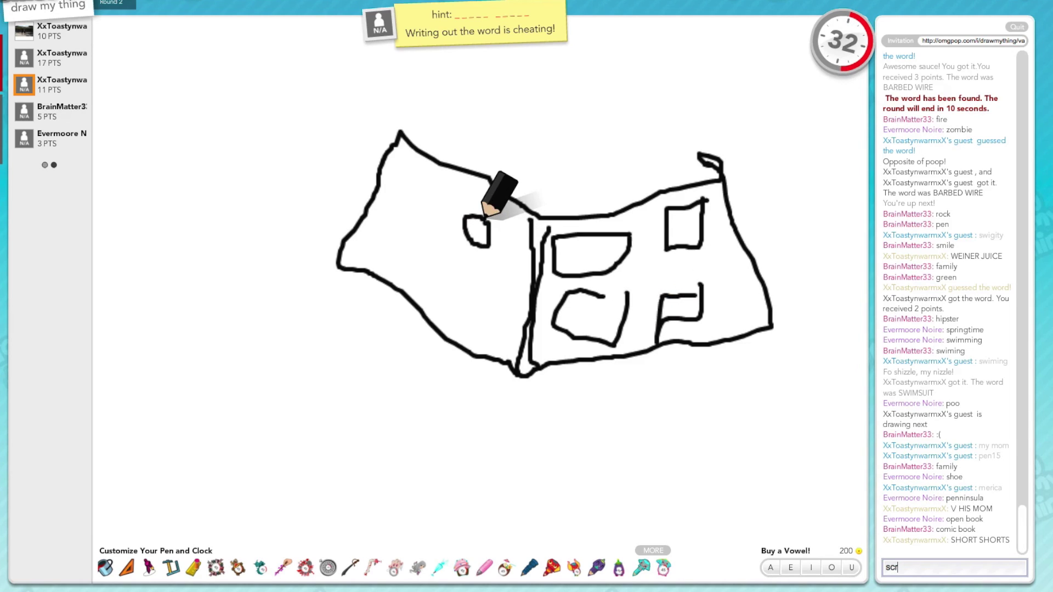
text(atch book)
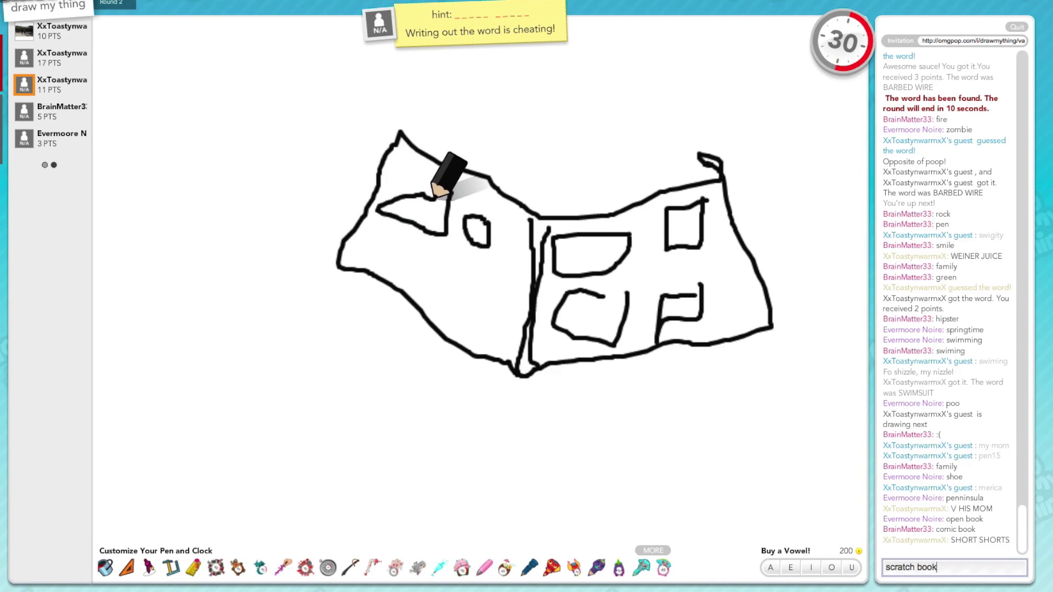
key(Return)
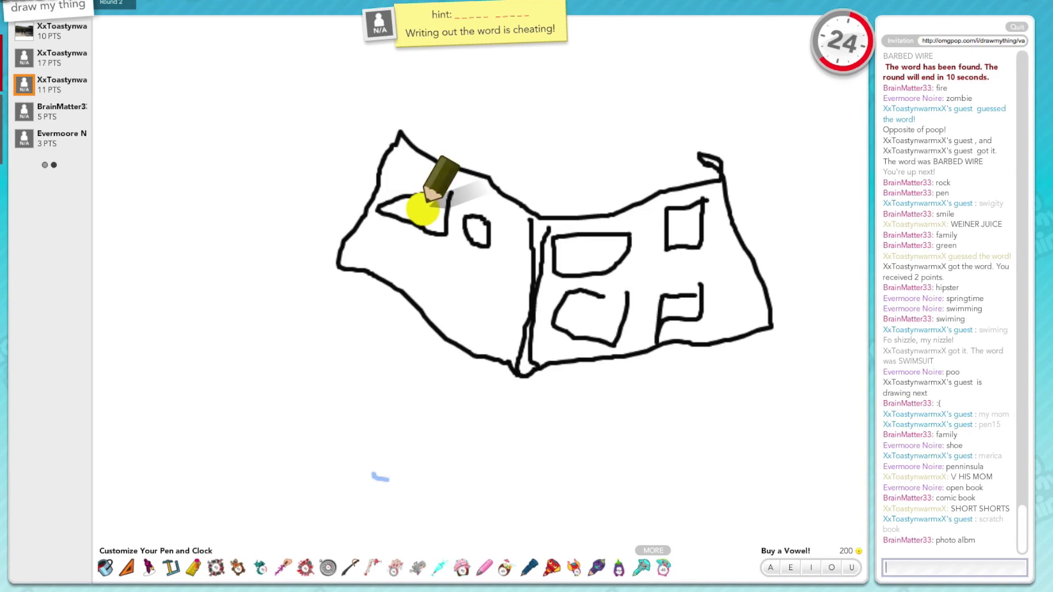
text(scrap boo)
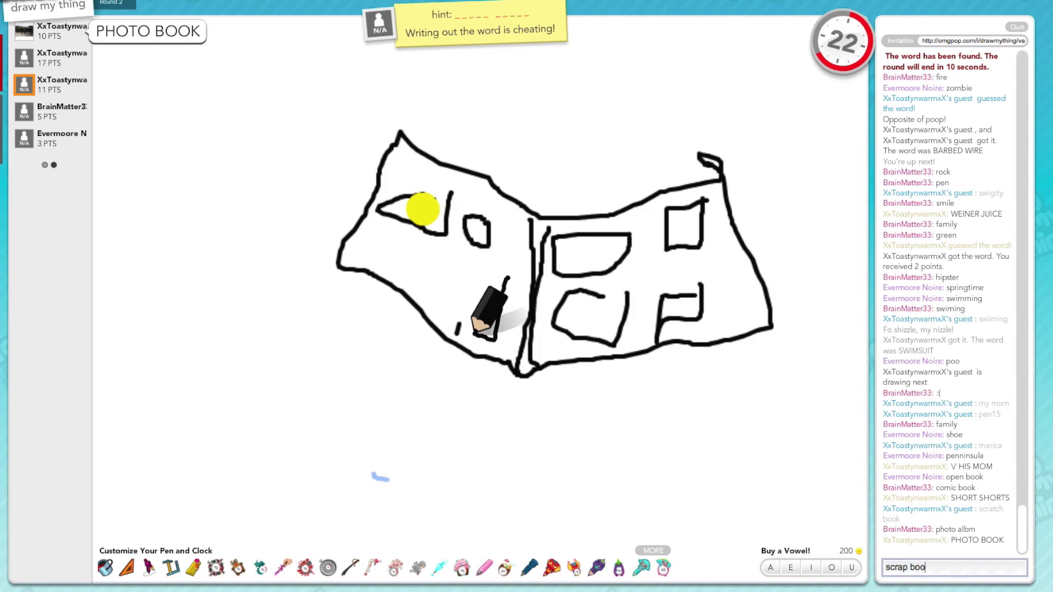
text(k)
key(Return)
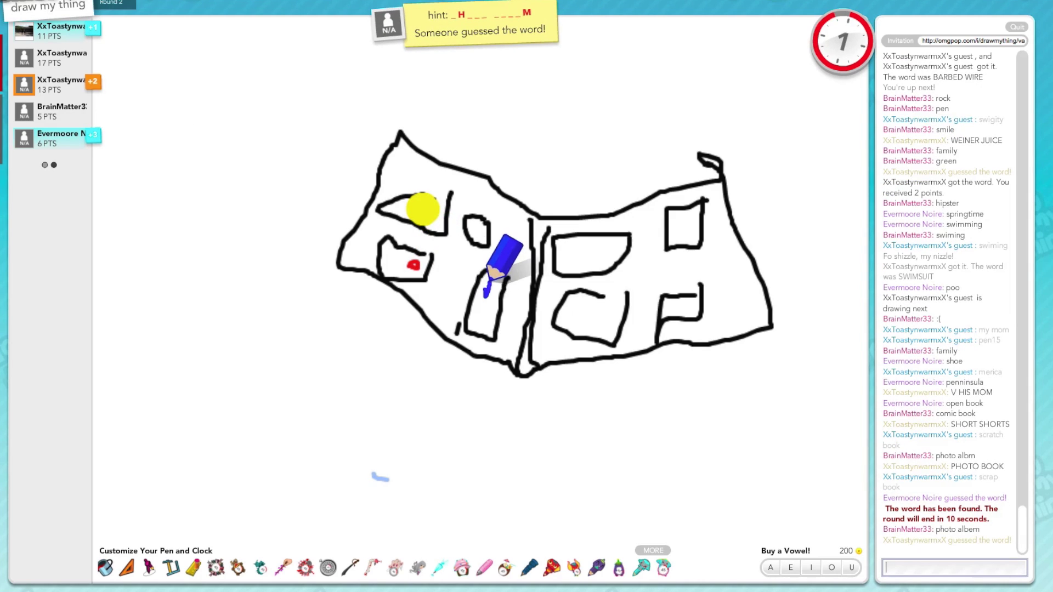
text(hot)
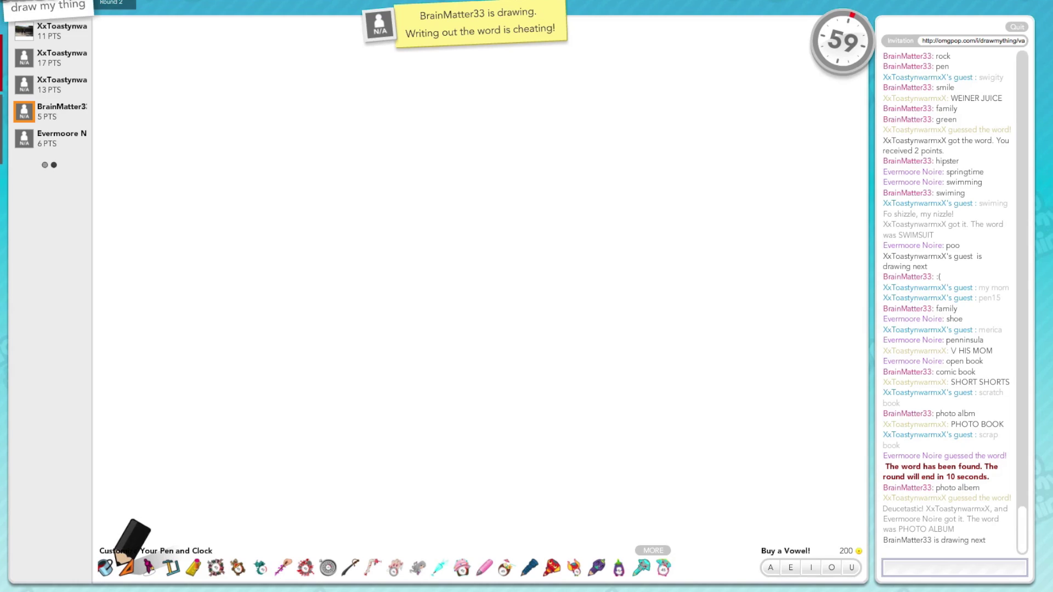
Step: Submit the winning guess 'radio', then send one more chat message
mouse_move(297, 292)
mouse_down()
mouse_move(593, 397)
mouse_move(358, 284)
mouse_move(296, 287)
mouse_up()
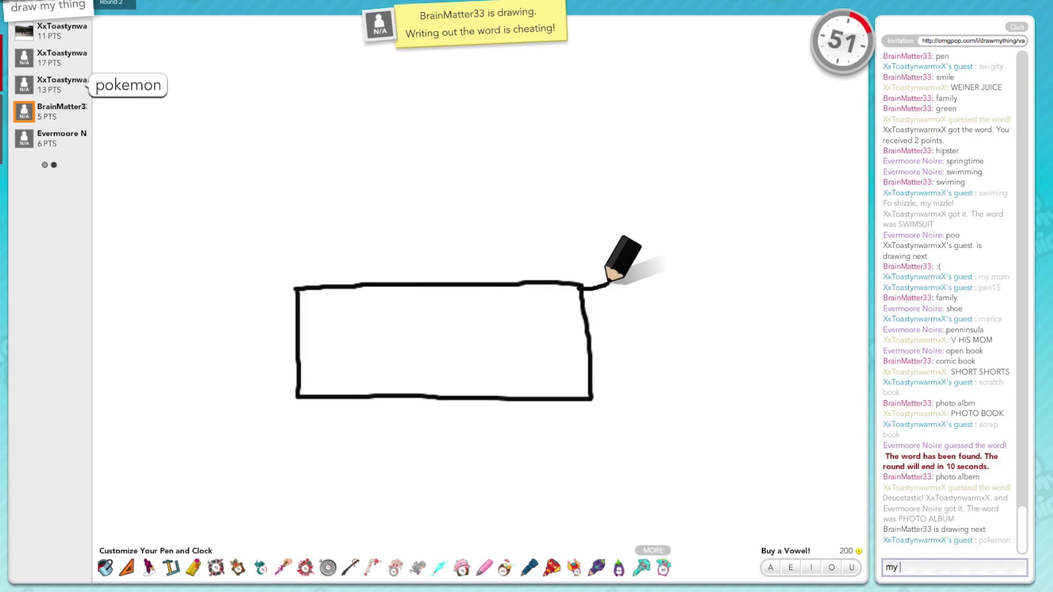
mouse_move(584, 288)
mouse_down()
mouse_move(615, 342)
mouse_move(616, 407)
mouse_move(594, 399)
mouse_up()
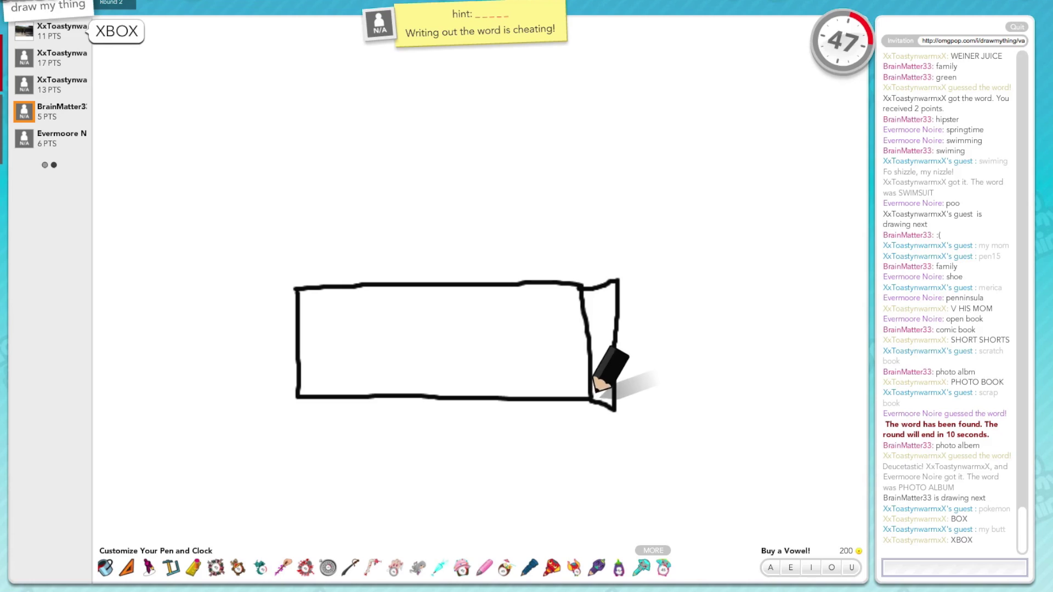
drag(536, 282, 571, 279)
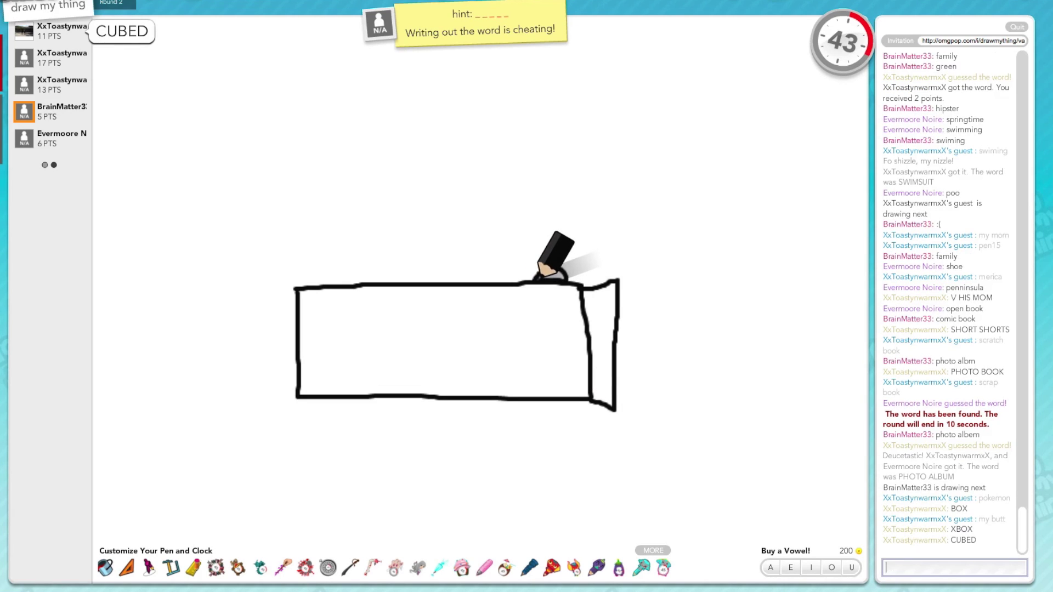
text(vide)
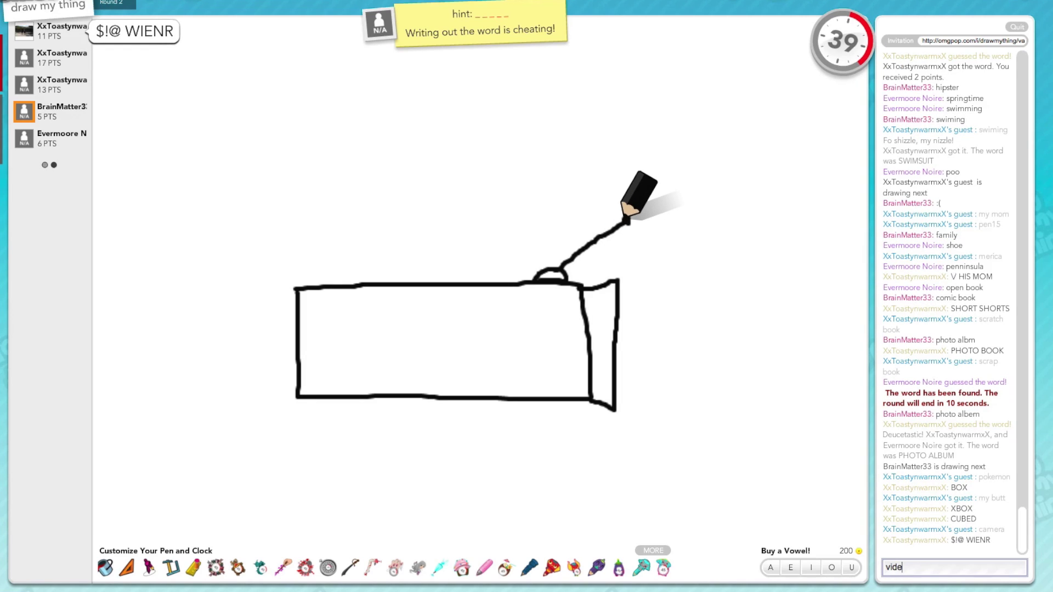
text( came)
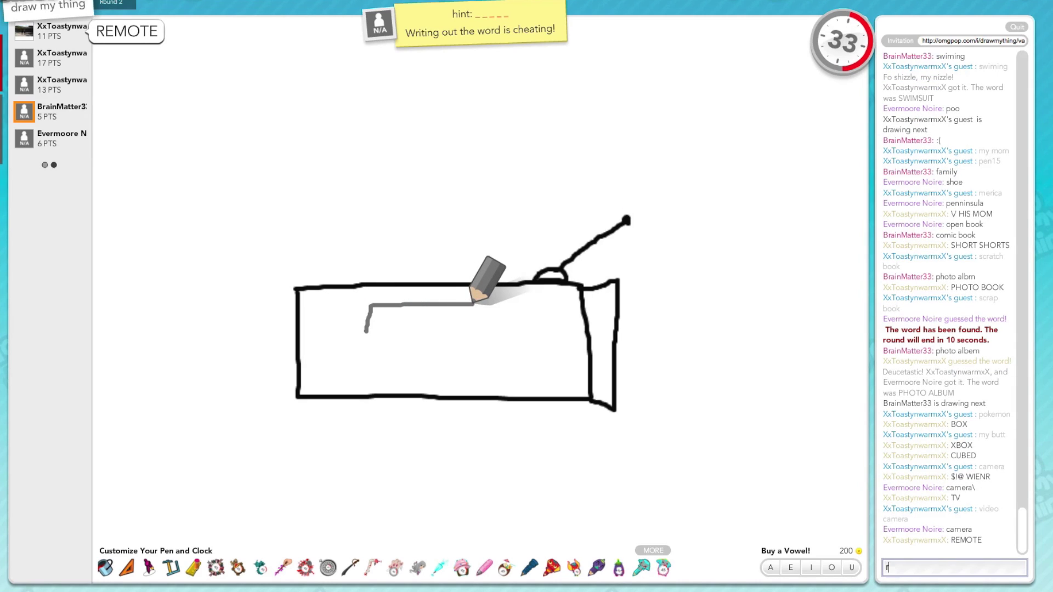
text(radio)
key(Return)
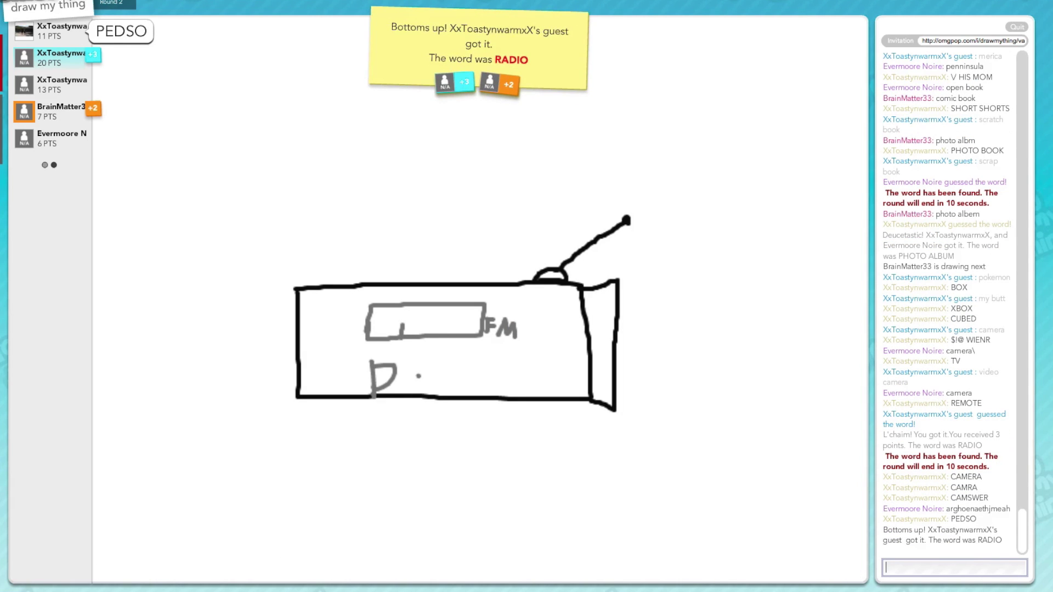
key(Return)
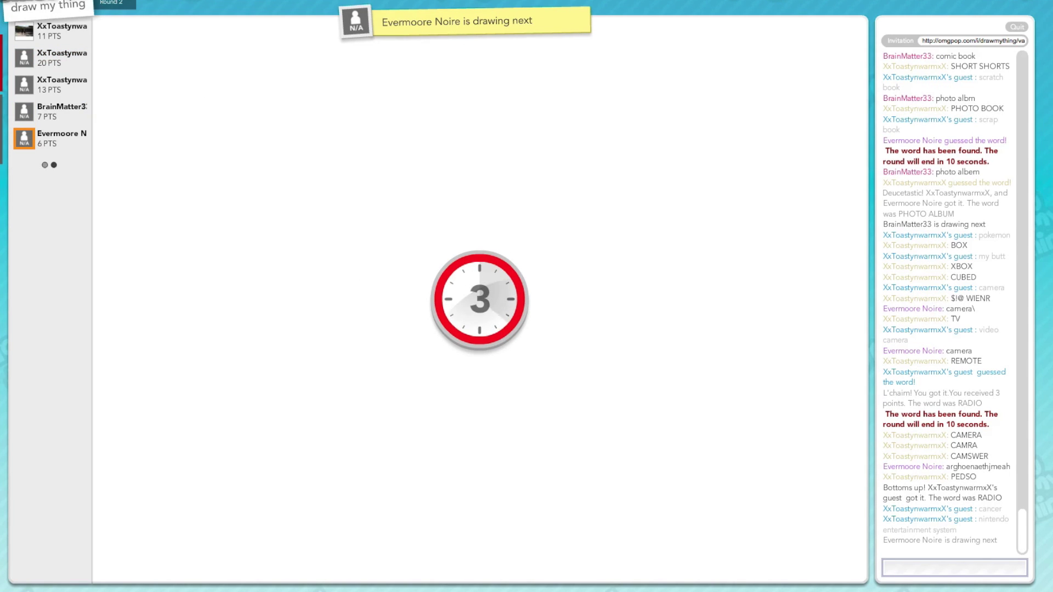
text(ijust cra)
text(pped my pam)
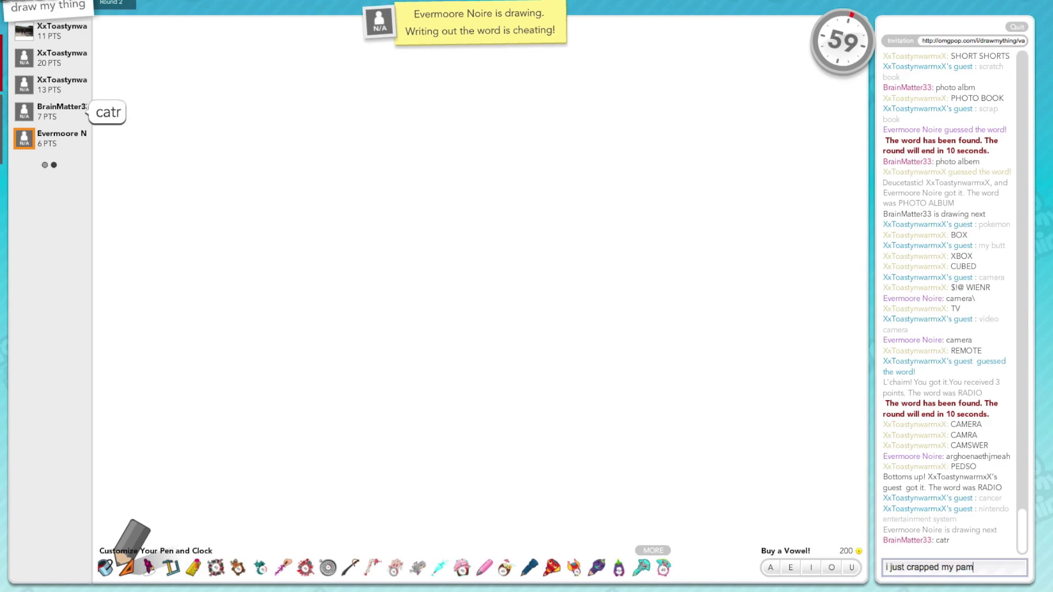
Step: Send a joke message in chat, fixing a typo first
key(BackSpace)
key(BackSpace)
key(BackSpace)
drag(429, 251, 536, 263)
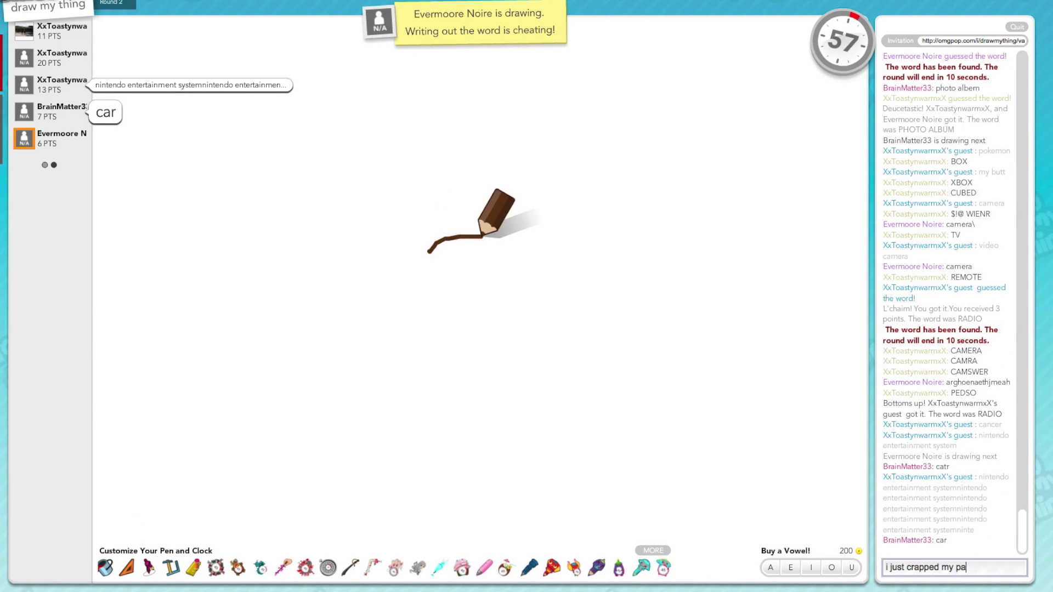
text(nt s)
key(Return)
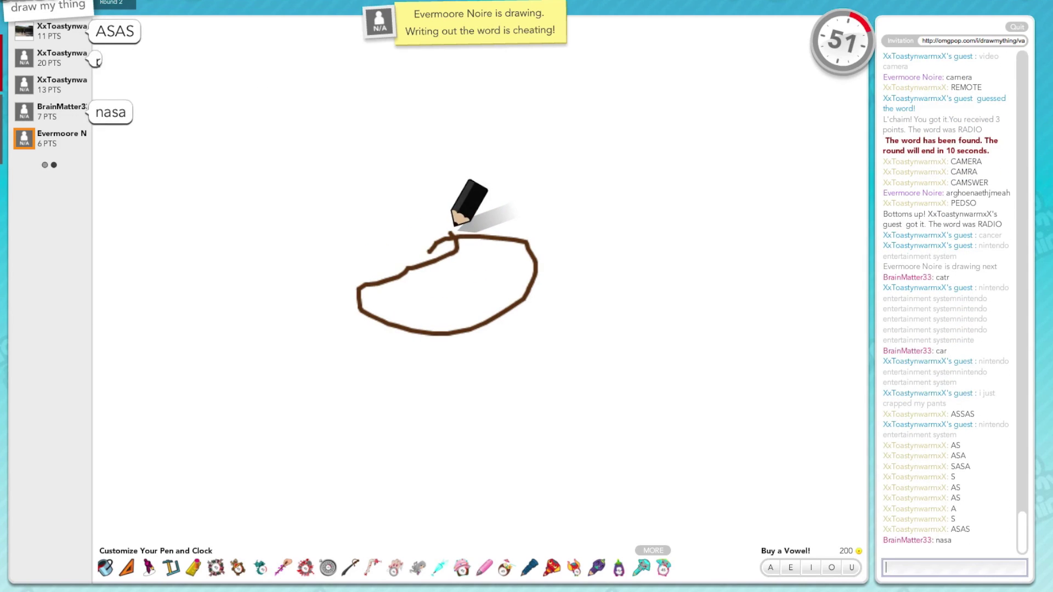
Step: Guess 'couch', then send the 'sofa poop' message
mouse_move(332, 305)
mouse_down()
mouse_move(213, 329)
mouse_move(662, 284)
mouse_up()
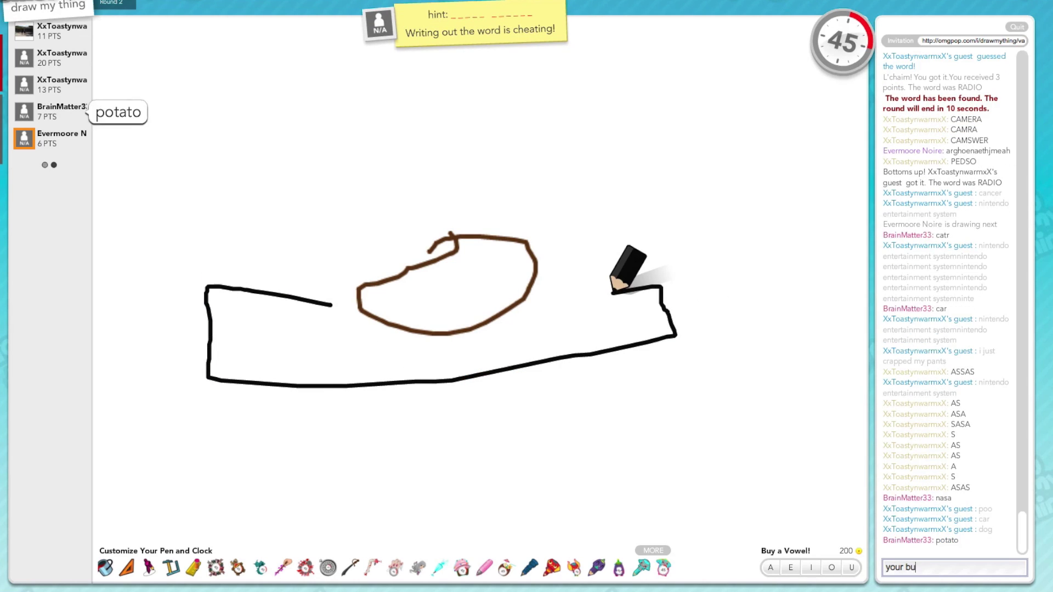
drag(663, 284, 557, 292)
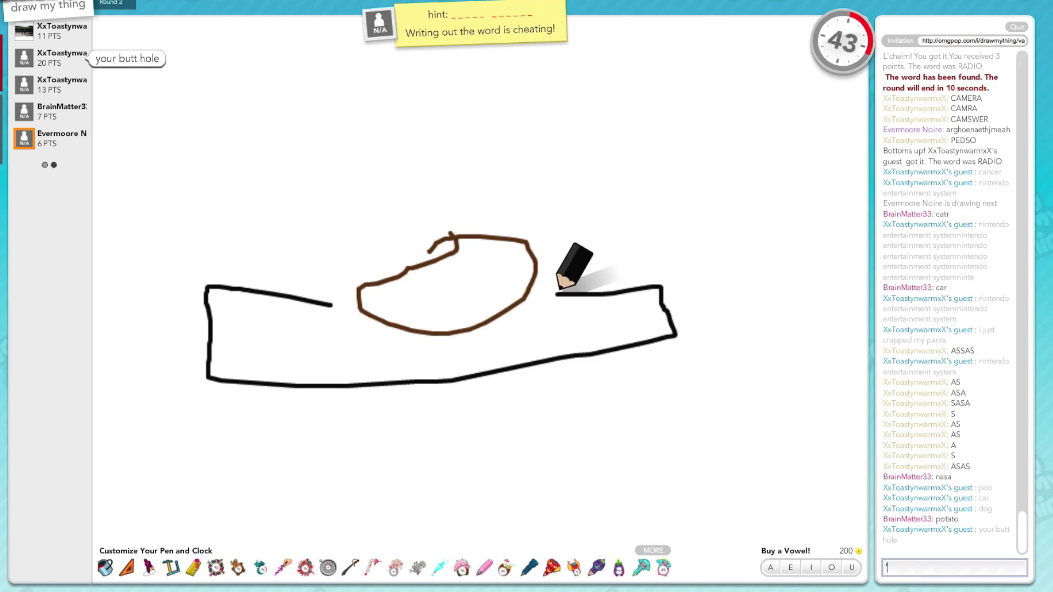
drag(646, 289, 662, 263)
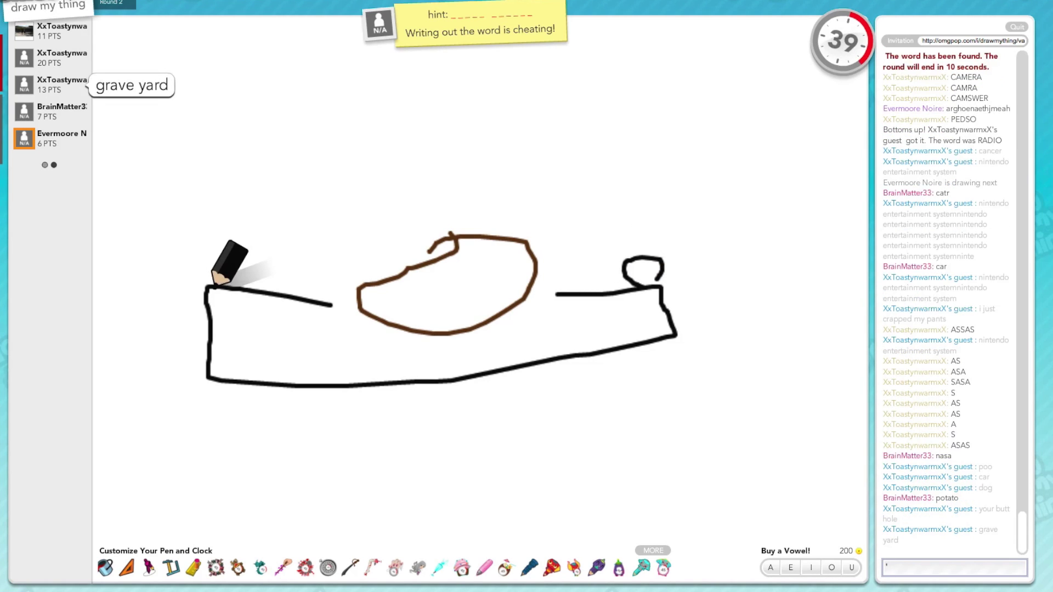
drag(215, 288, 204, 276)
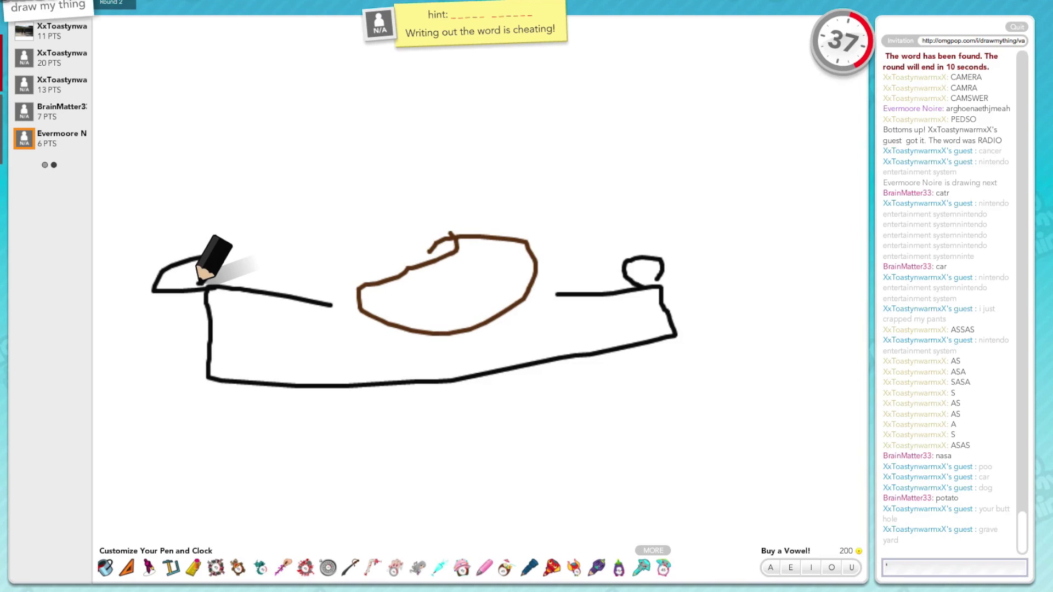
drag(216, 255, 650, 247)
text(couch)
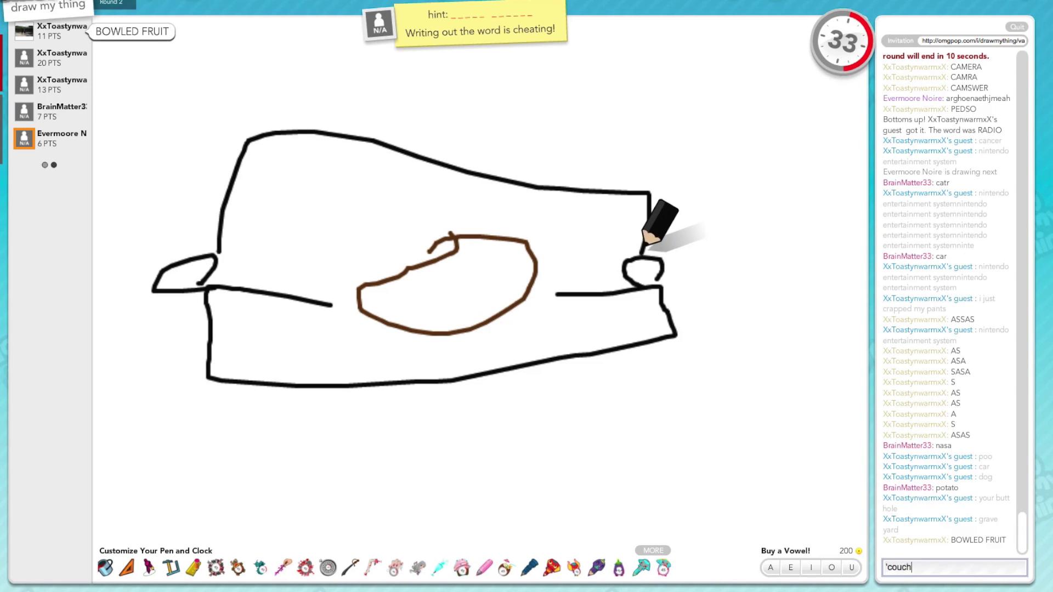
key(Return)
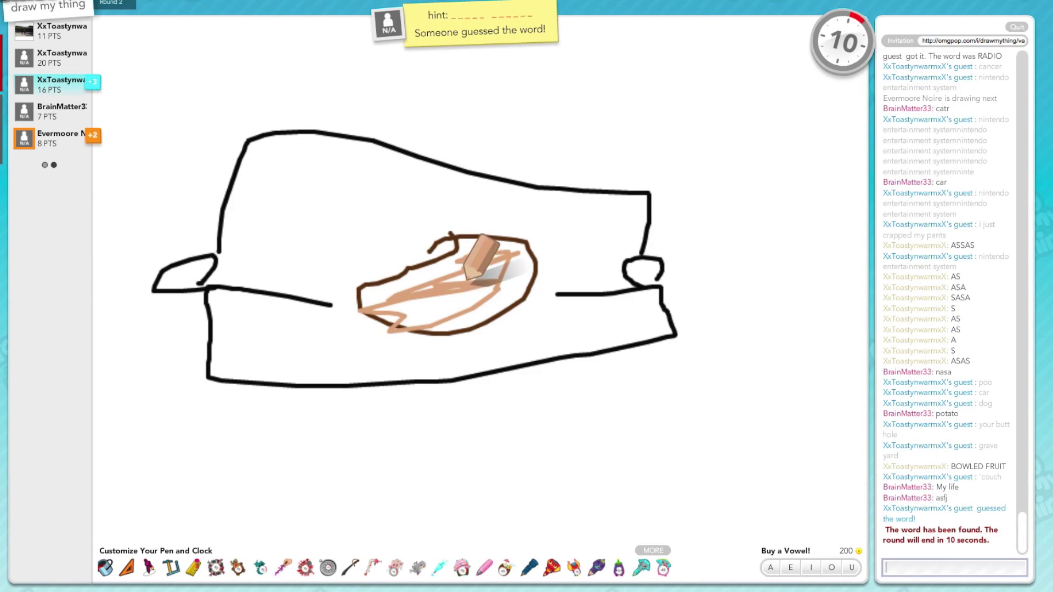
key(Return)
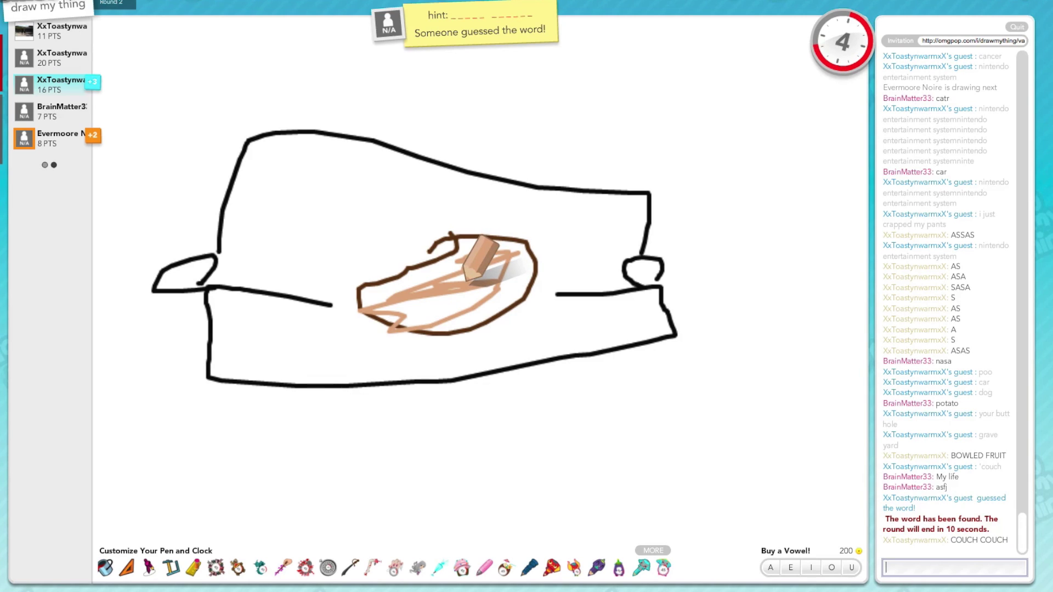
text(sofa)
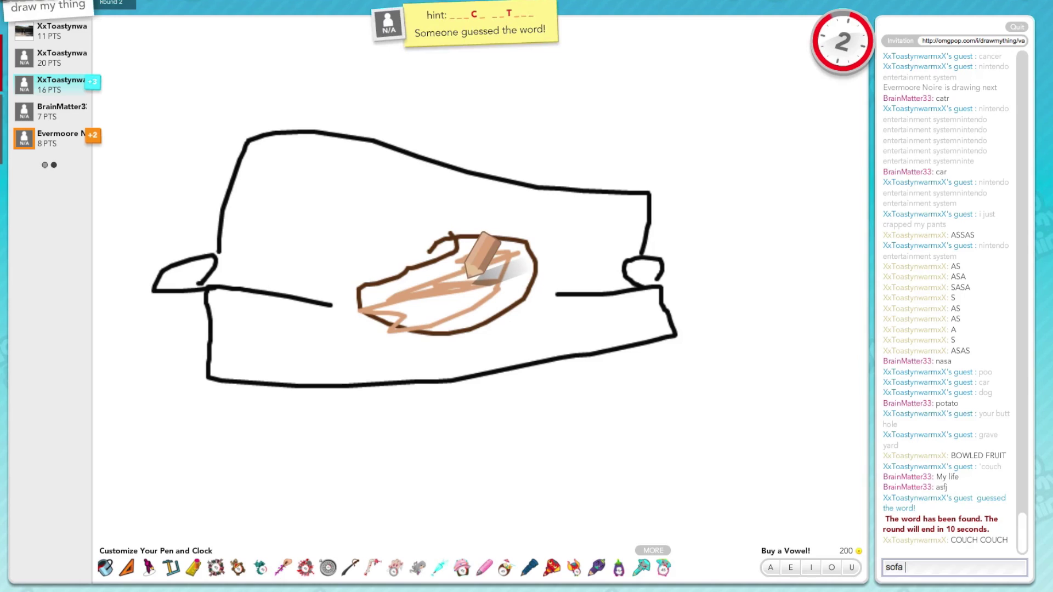
text( poop)
key(Return)
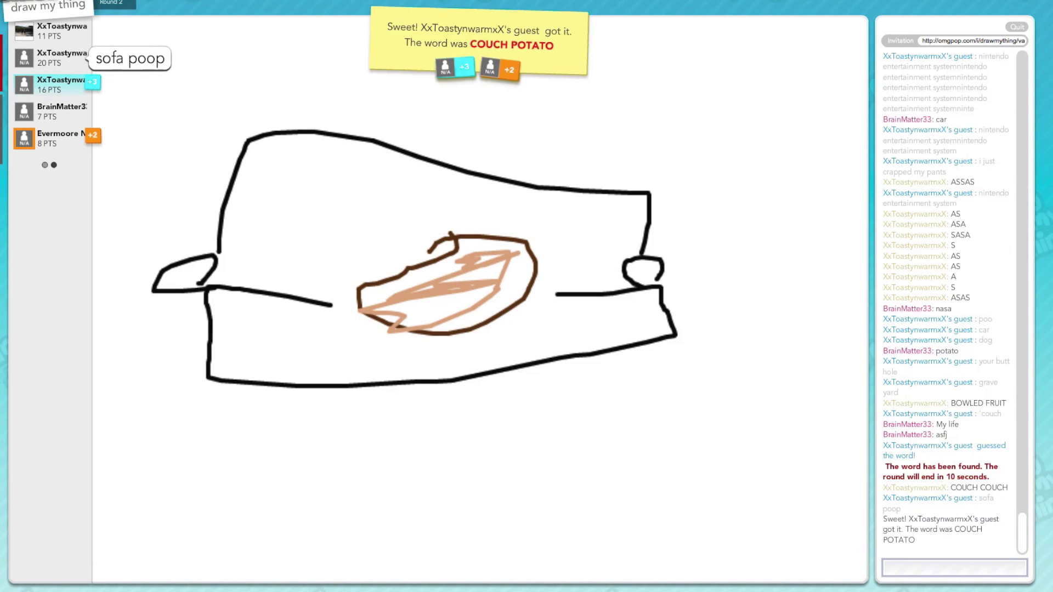